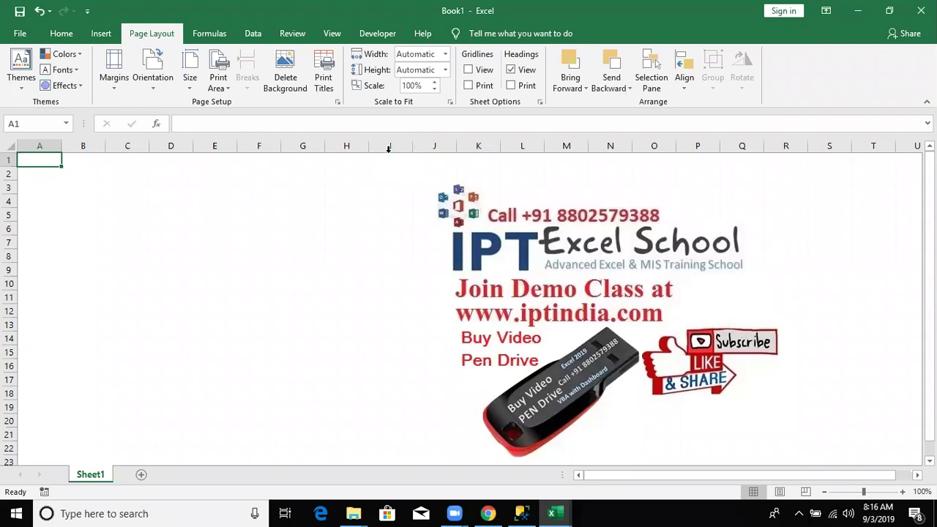
Step: Show the Formulas function library and select cell C4
left_click(218, 34)
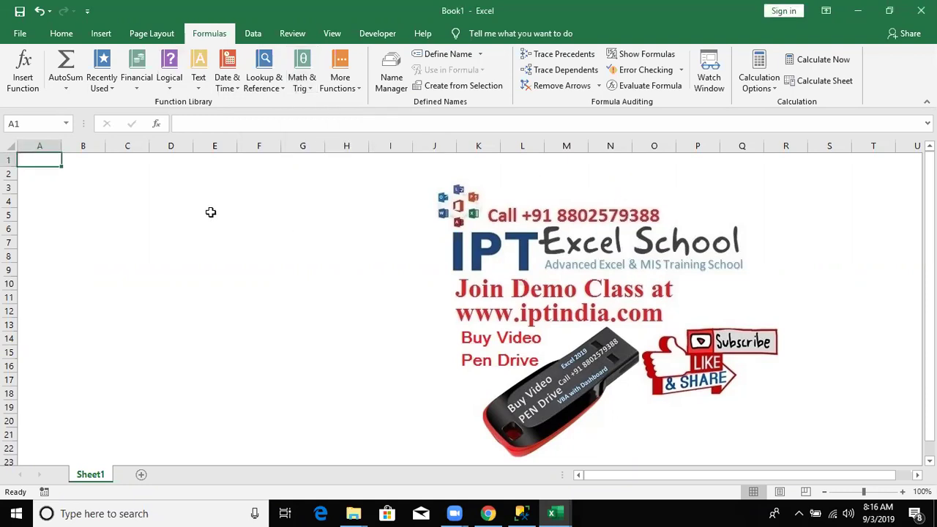
left_click(147, 200)
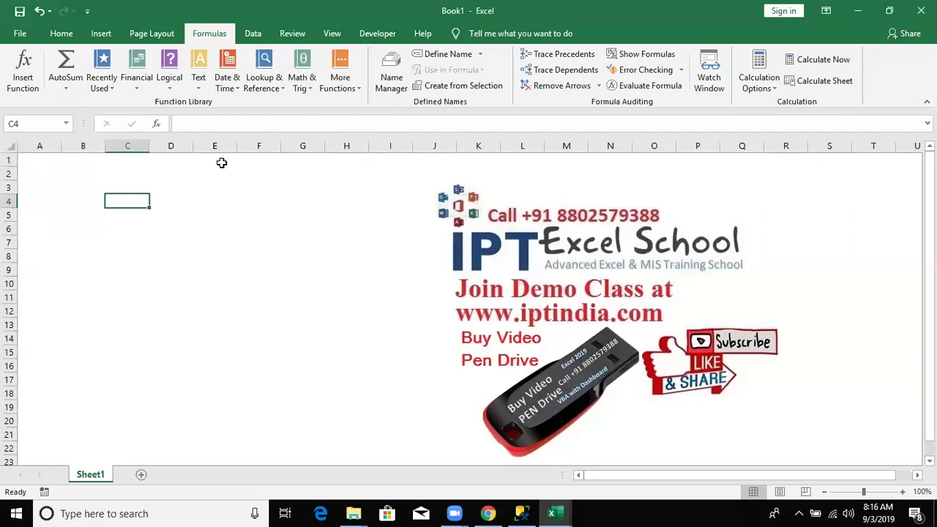
Step: Read the ABS tooltip in the Math & Trig list, then close the list
left_click(297, 88)
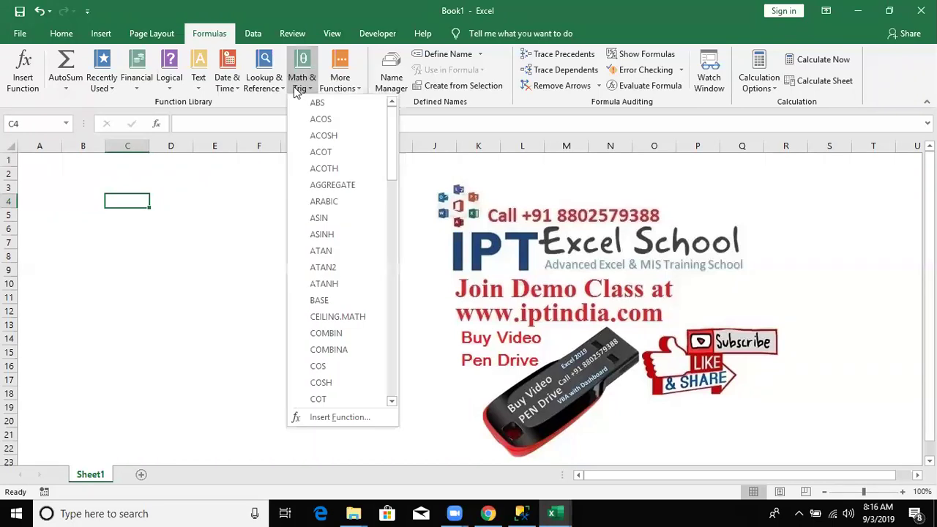
mouse_move(302, 104)
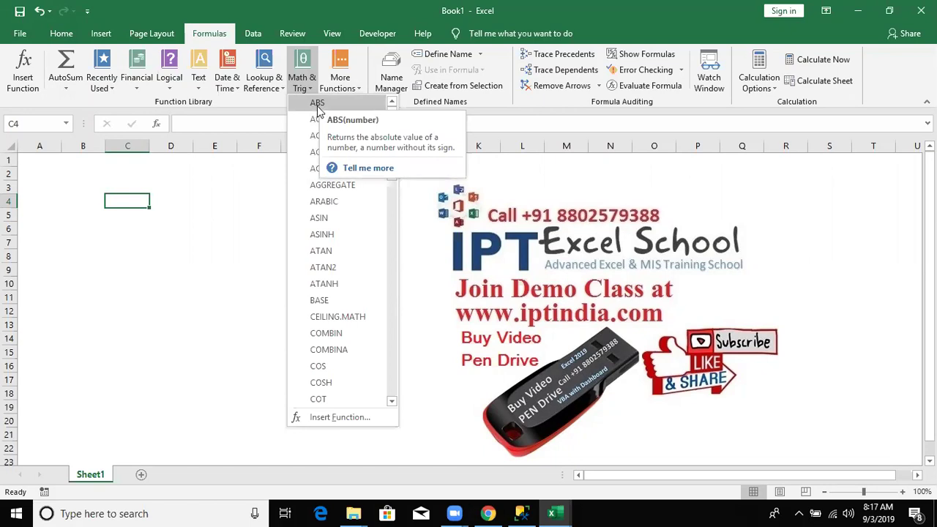
left_click(157, 162)
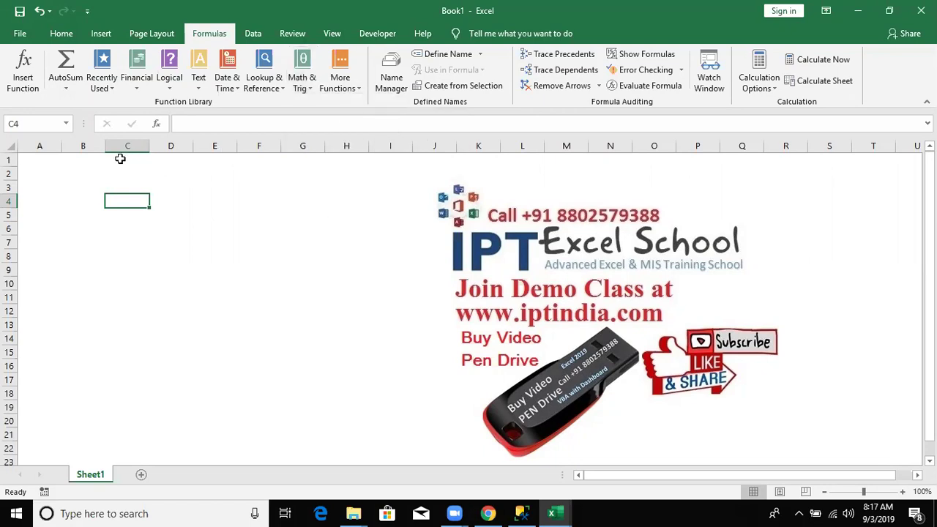
Step: Enter 58, 65, -52, 25, -52 into A1:A5
left_click(11, 175)
left_click(42, 172)
left_click(42, 160)
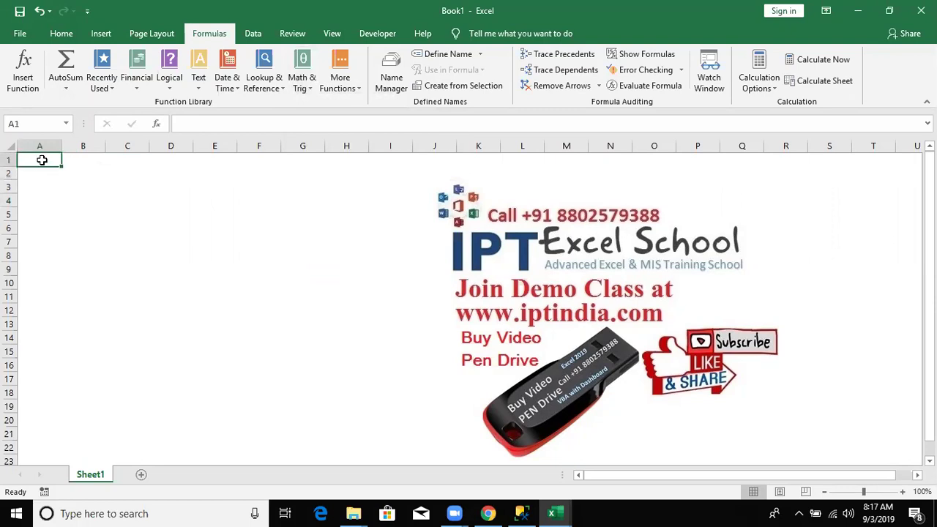
type("1")
key("Return")
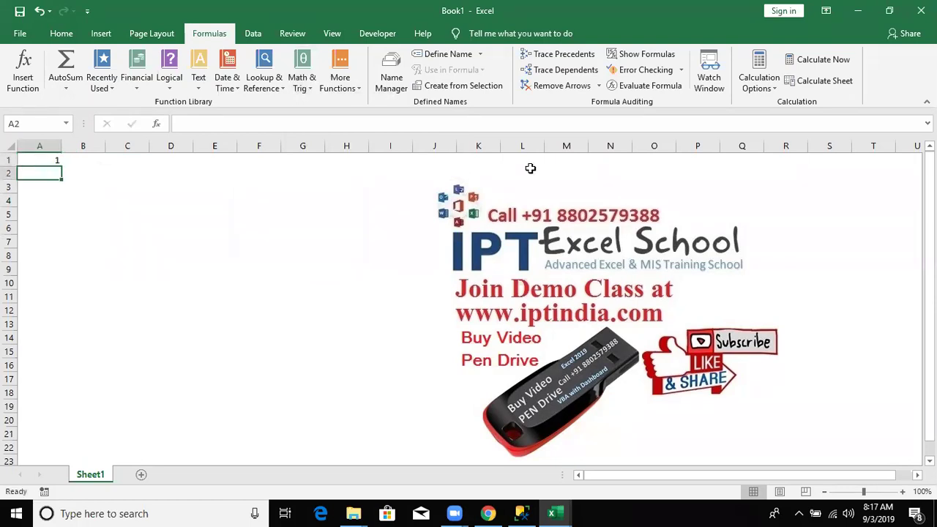
key("Up")
type("58")
key("Return")
type("65")
key("Return")
type("-52")
key("Return")
type("25")
key("Return")
type("-52")
key("Return")
Step: Enter 25, 65, -95, 25, 52 into A6:A10
type("25")
key("Return")
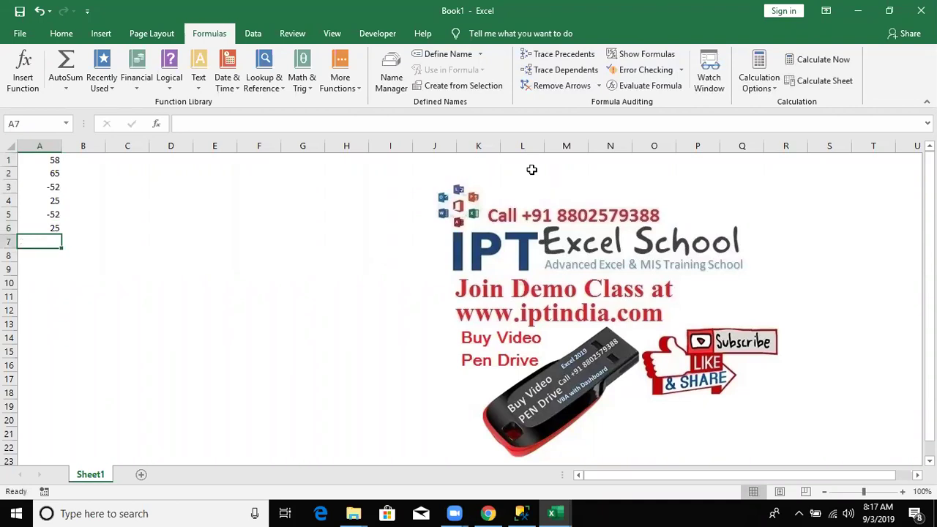
type("65")
key("Return")
type("-95")
key("Return")
type("25")
key("Return")
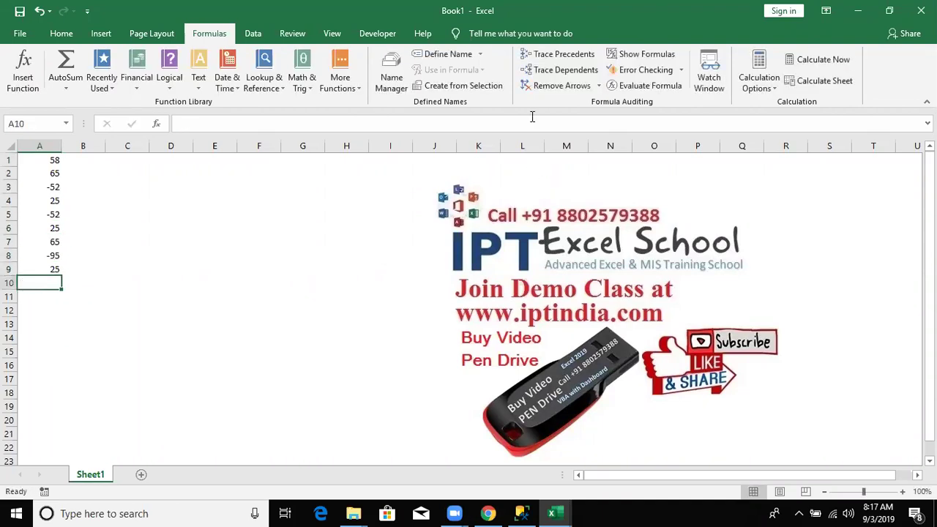
type("52")
key("Return")
Step: Review the entered numbers in A1:A10 and select the whole list
key("Up")
key("Up")
key("shift+Down")
key("Up")
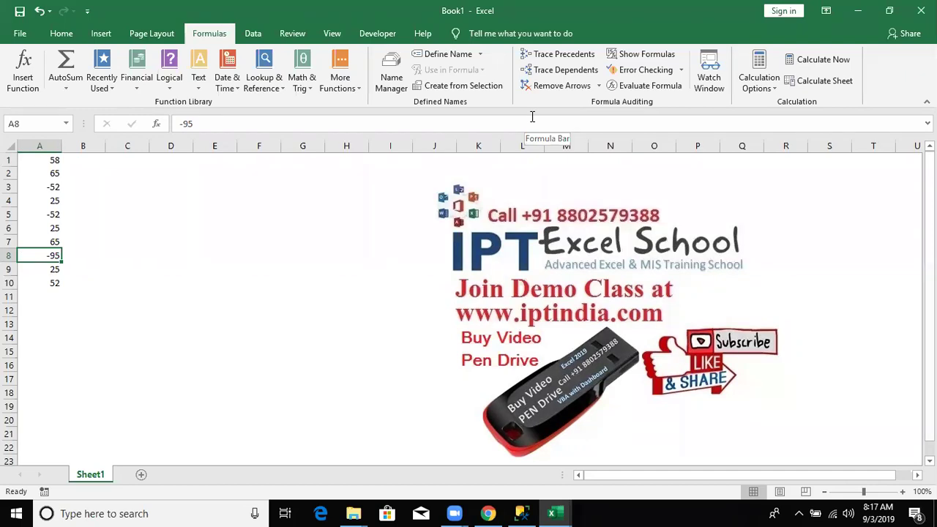
key("Up")
key("Up")
key("Up")
key("Up")
key("Up")
key("Up")
key("Up")
key("Down")
key("Down")
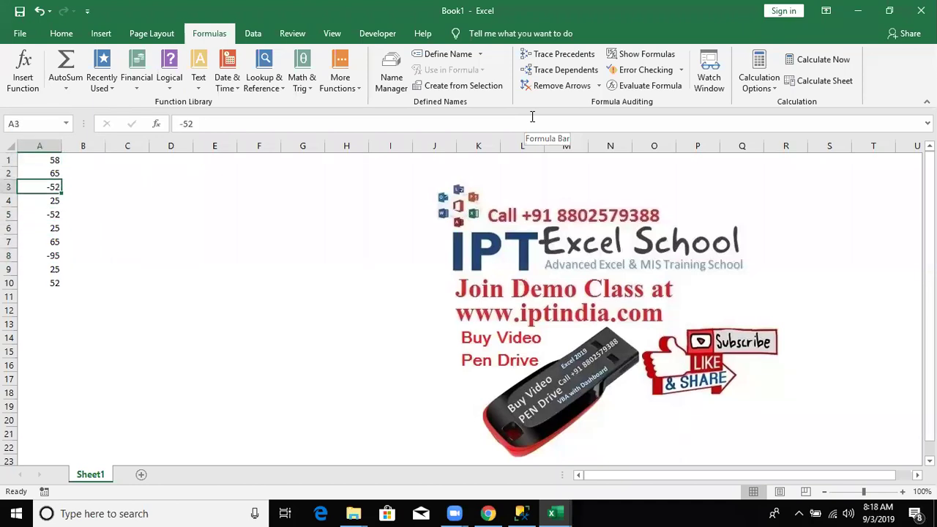
key("Down")
key("Down")
key("Down")
key("Down")
key("Down")
key("Down")
key("Up")
key("Up")
key("Up")
key("Up")
key("Up")
key("Up")
key("Up")
key("Up")
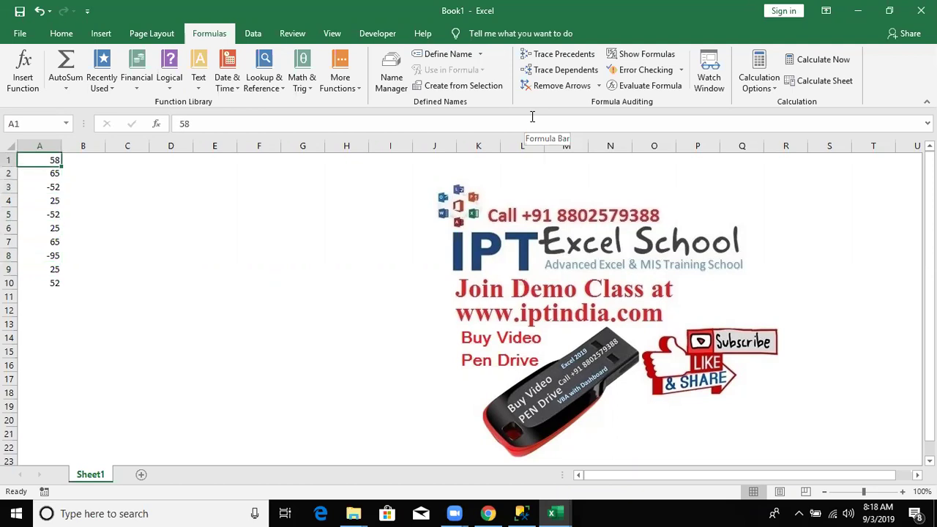
key("ctrl+shift+Down")
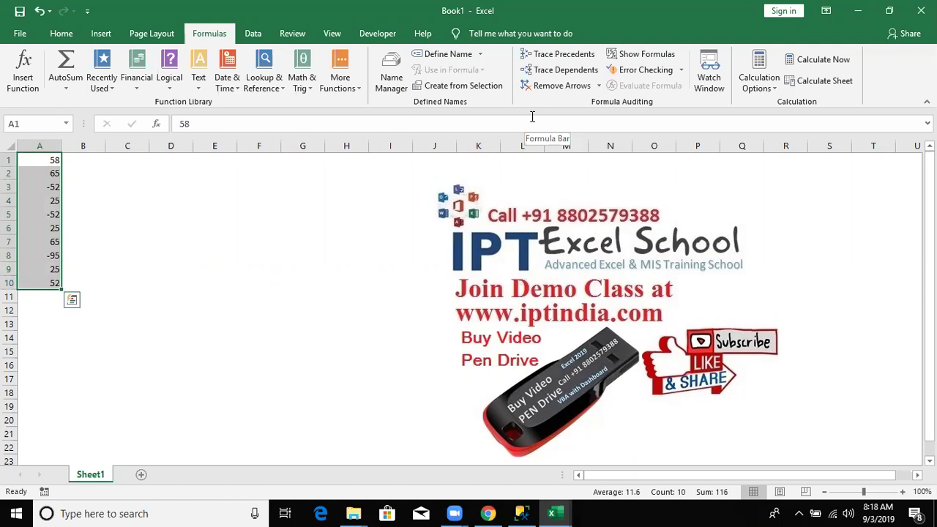
key("Right")
key("Right")
key("Right")
key("Down")
key("Down")
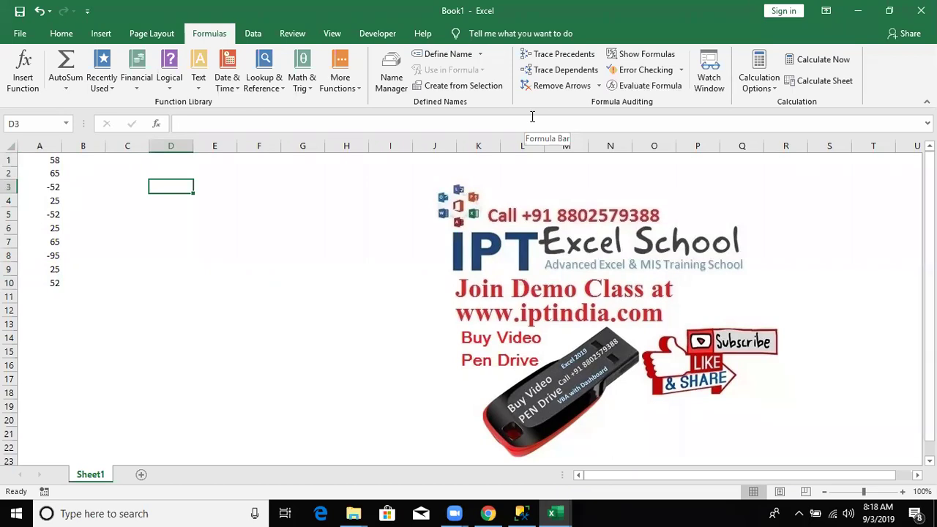
type("-52")
key("Tab")
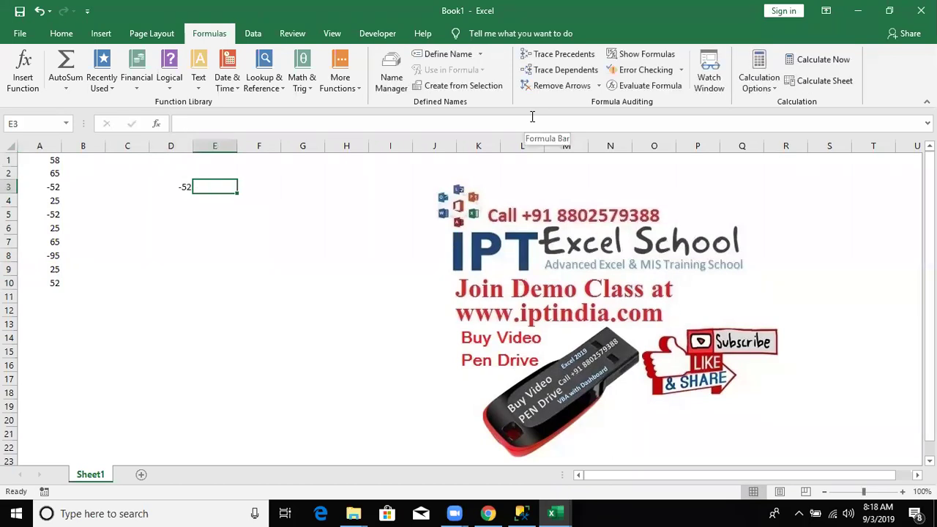
type("-")
key("Left")
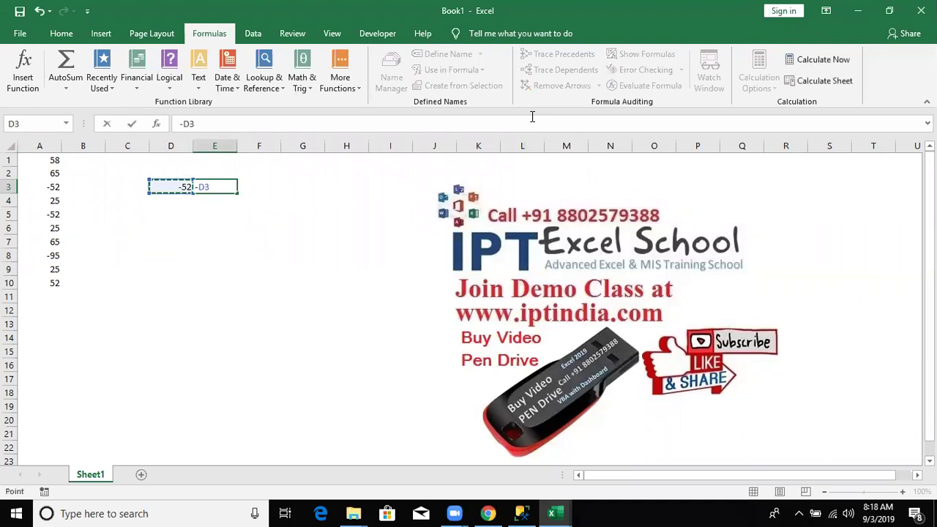
key("Return")
key("Up")
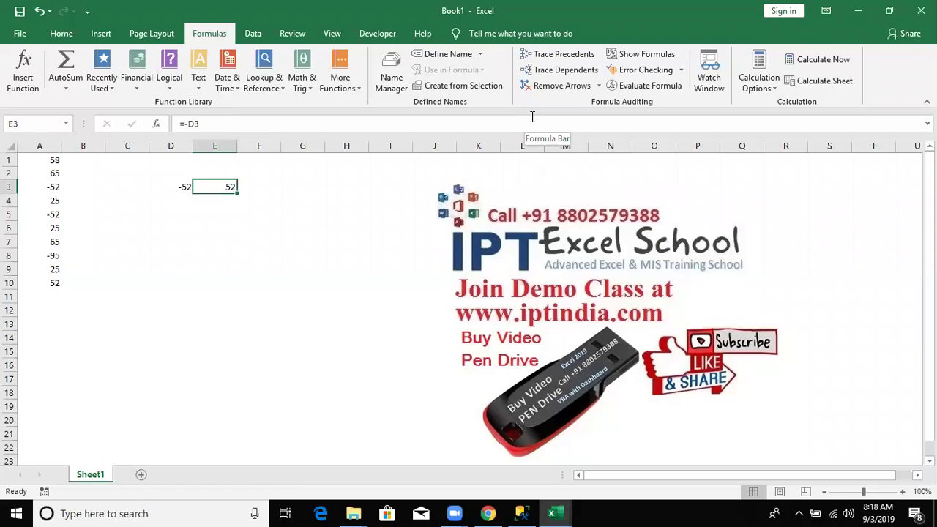
key("Left")
type("50")
key("Return")
key("Up")
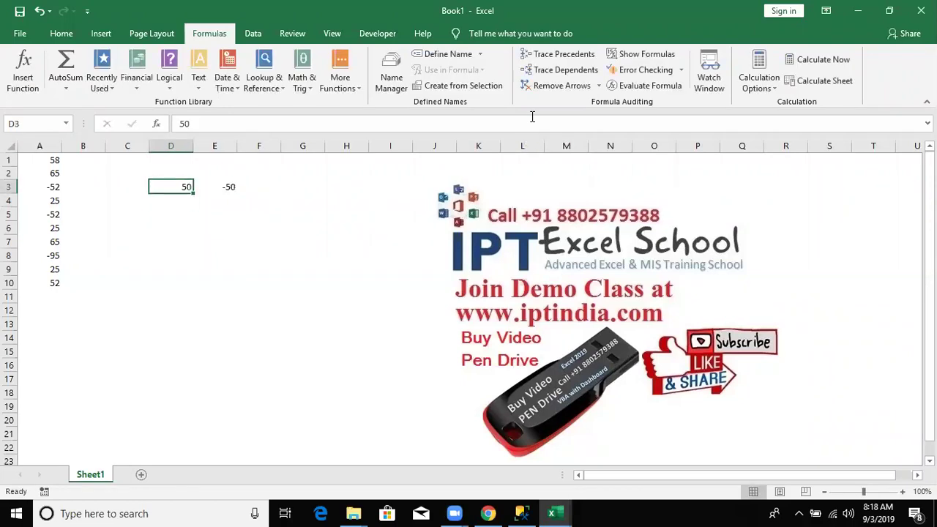
key("Right")
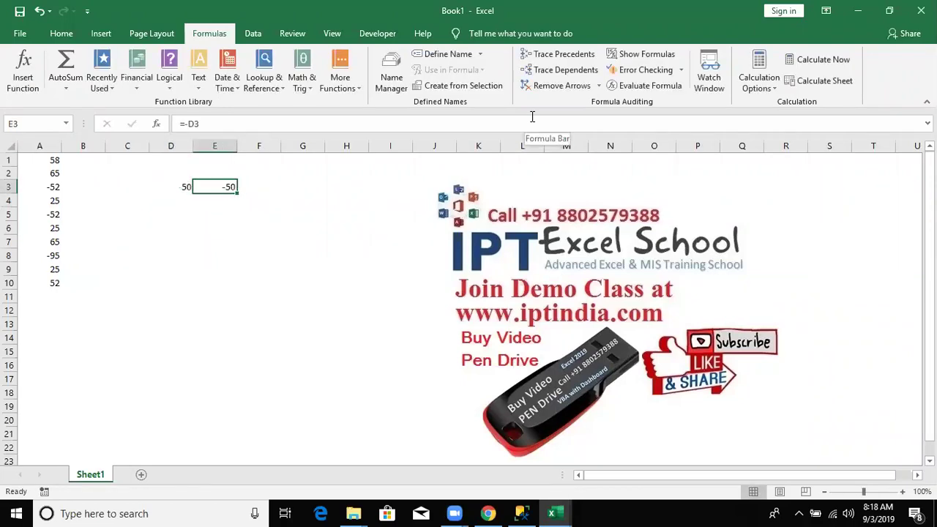
key("Left")
key("shift+Right")
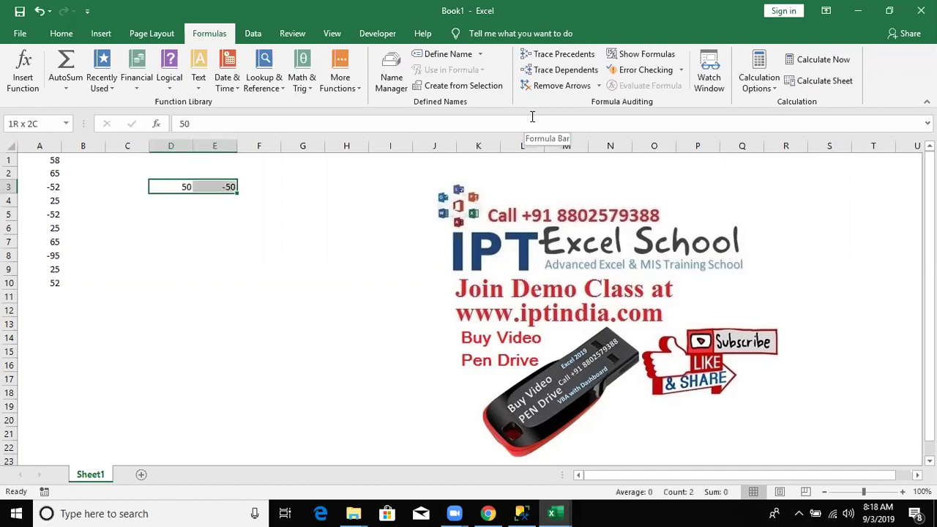
key("Delete")
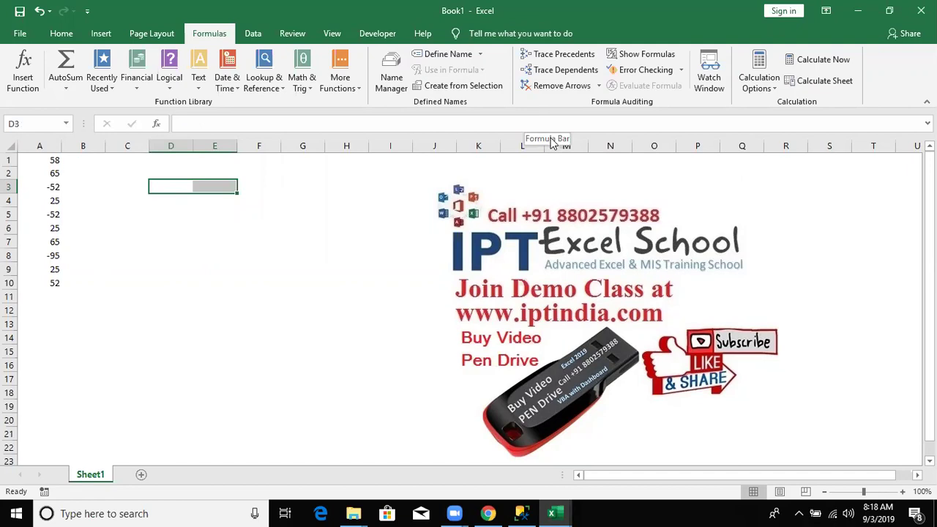
left_click(489, 513)
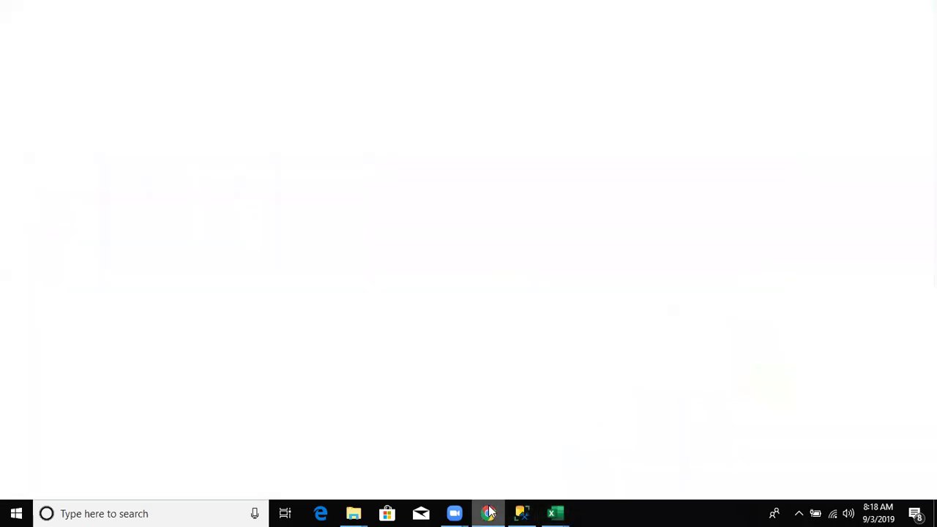
left_click(489, 513)
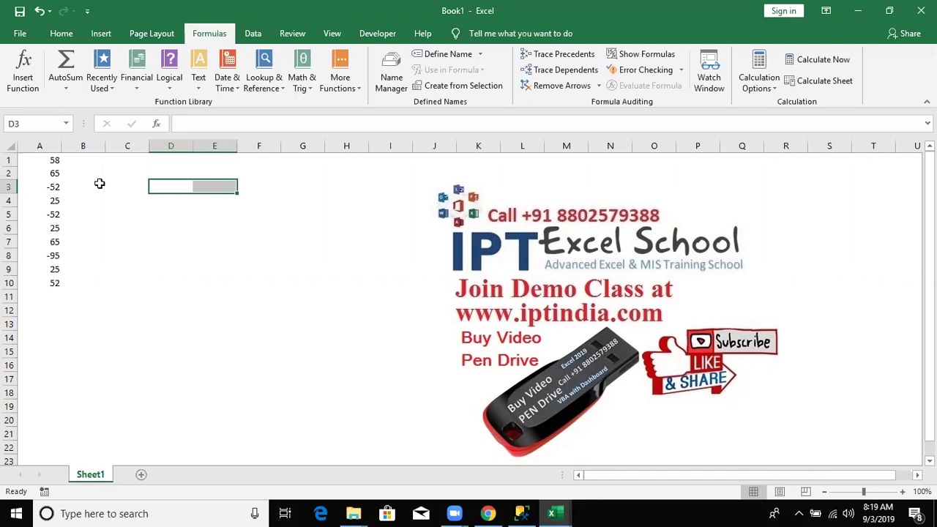
Step: Enter =ABS(A1) in B1 and fill it down to B10
left_click(71, 160)
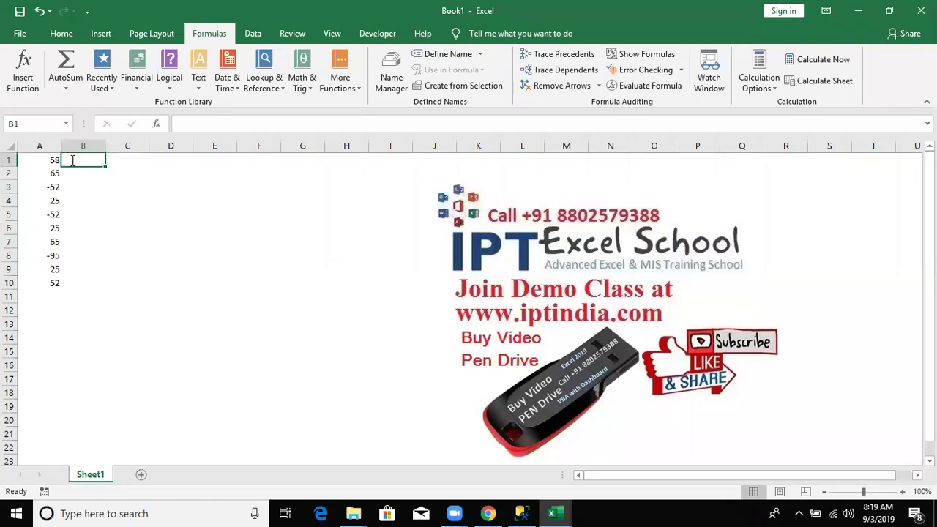
type("=abs")
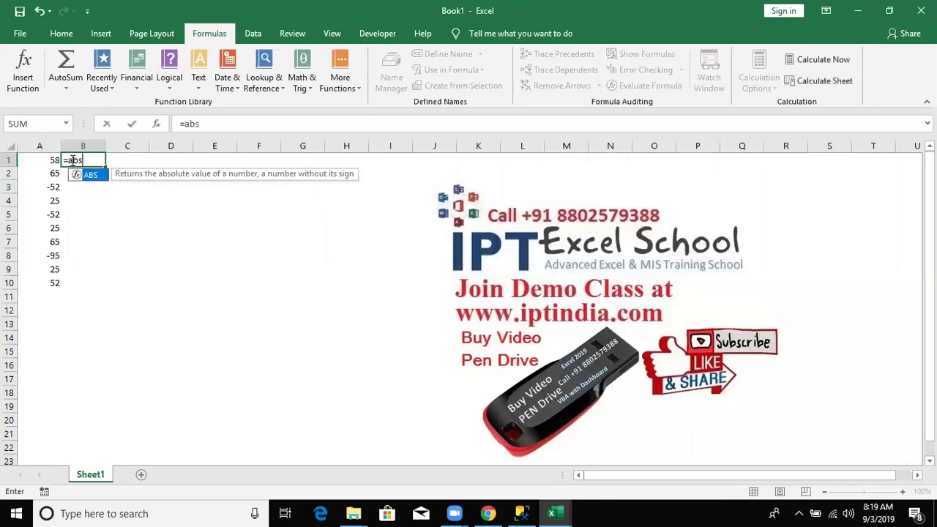
key("Tab")
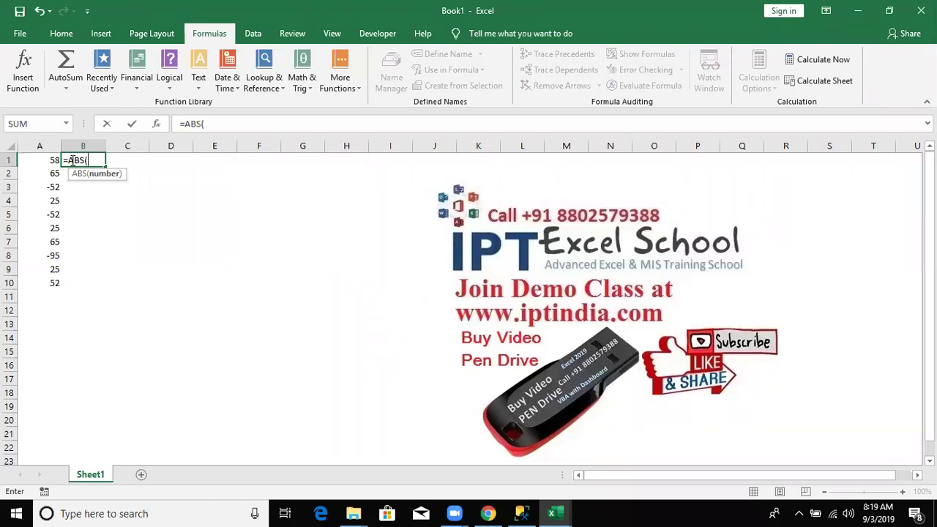
type("a1")
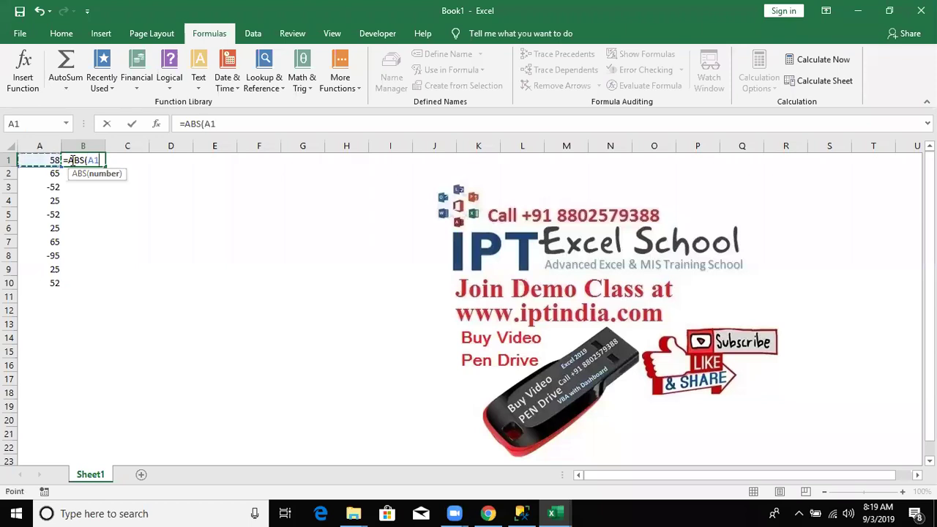
key("ctrl+Return")
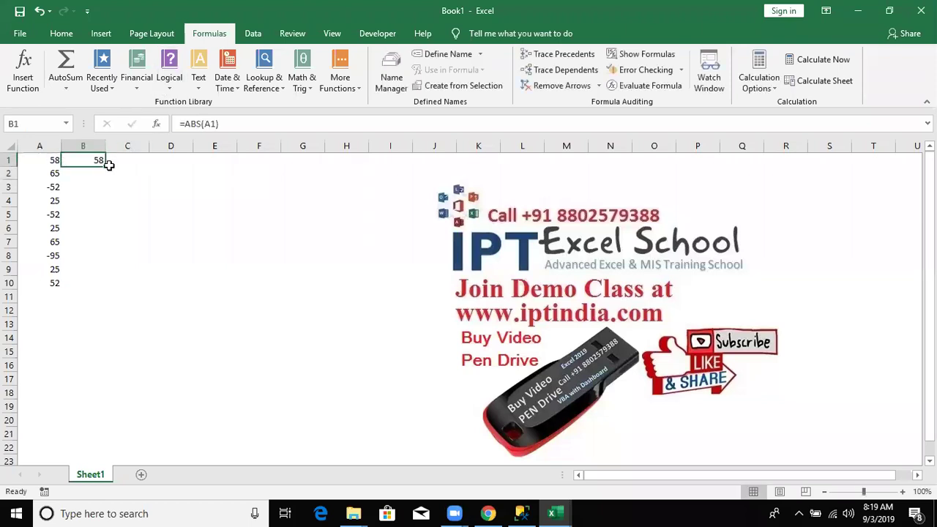
double_click(106, 166)
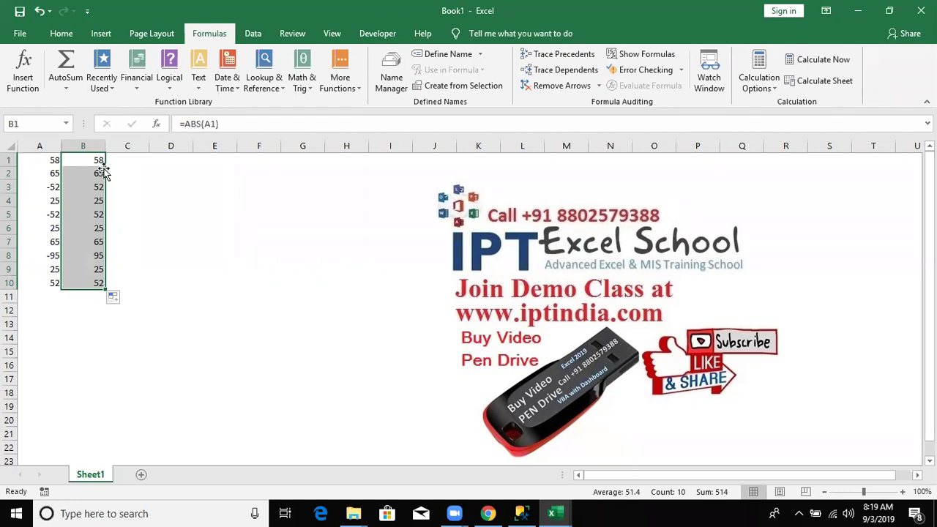
Step: Compare the absolute-value results in column B with the originals in column A
left_click(101, 165)
key("Down")
key("Down")
key("Down")
key("Down")
key("Down")
key("Down")
key("Down")
key("Down")
key("Down")
key("ctrl+Up")
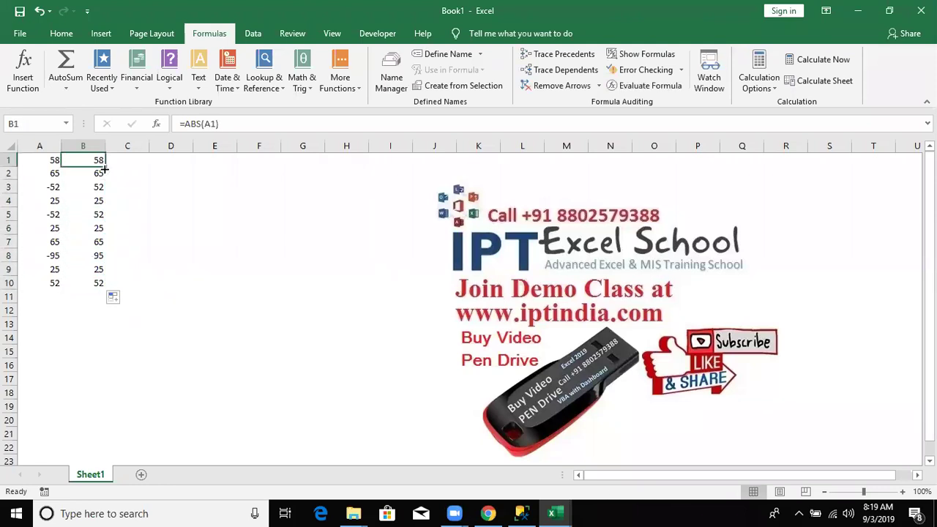
key("Left")
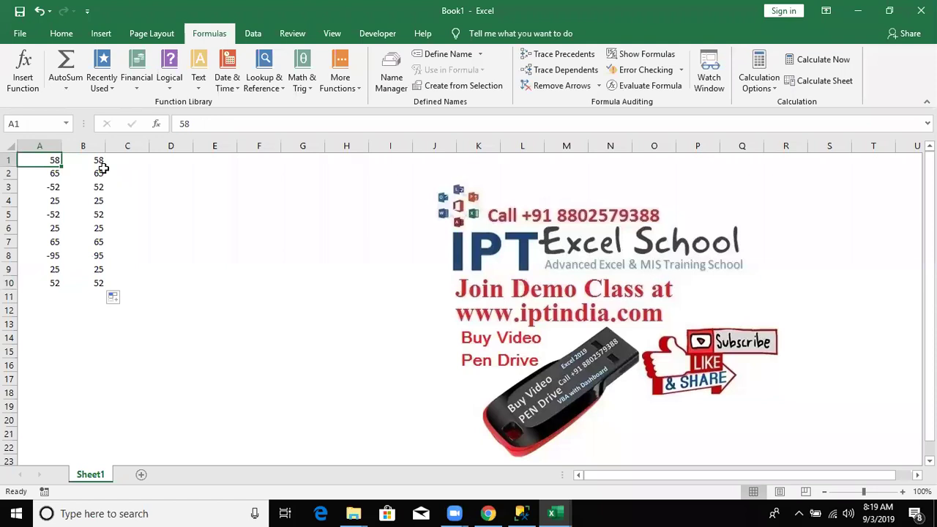
key("Right")
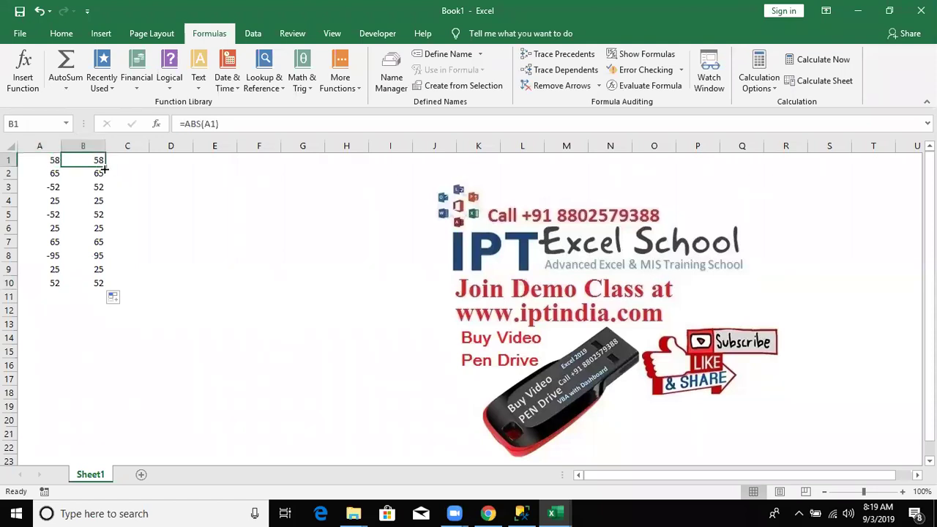
Step: List 85, 25, 62, 63, 25, 53 in A32:A37
scroll(110, 242, "down", 3)
scroll(111, 242, "down", 3)
scroll(101, 229, "down", 3)
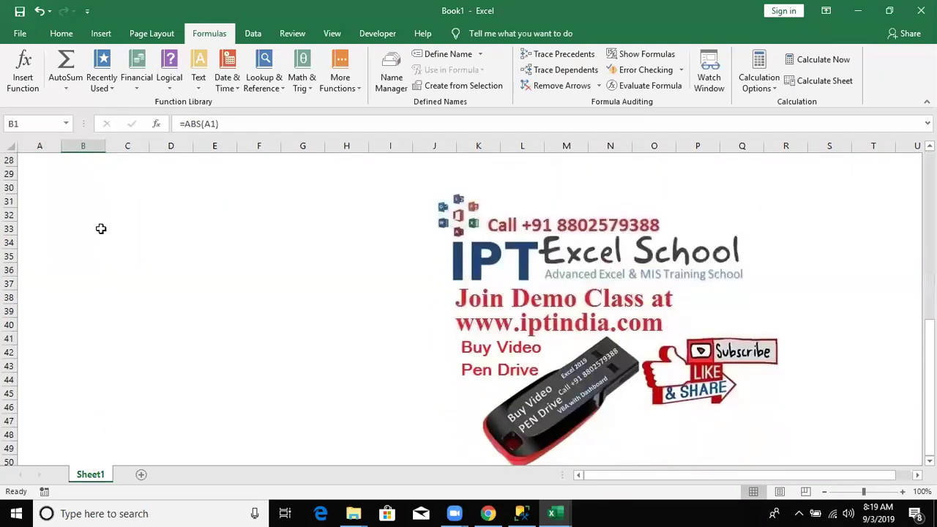
left_click(73, 213)
left_click(51, 213)
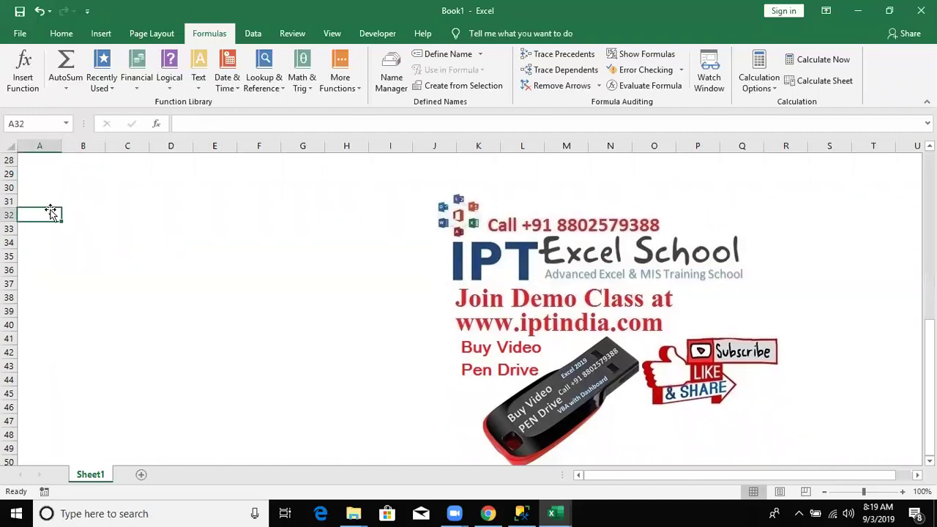
type("85")
key("Return")
type("25")
key("Return")
type("62 63 25")
key("Return")
type("53")
key("Return")
Step: Enter =REPT("|",A32/20) in C32 to draw a pipe bar
key("Up")
key("ctrl+Up")
key("Right")
key("Right")
key("Left")
key("Right")
type("=")
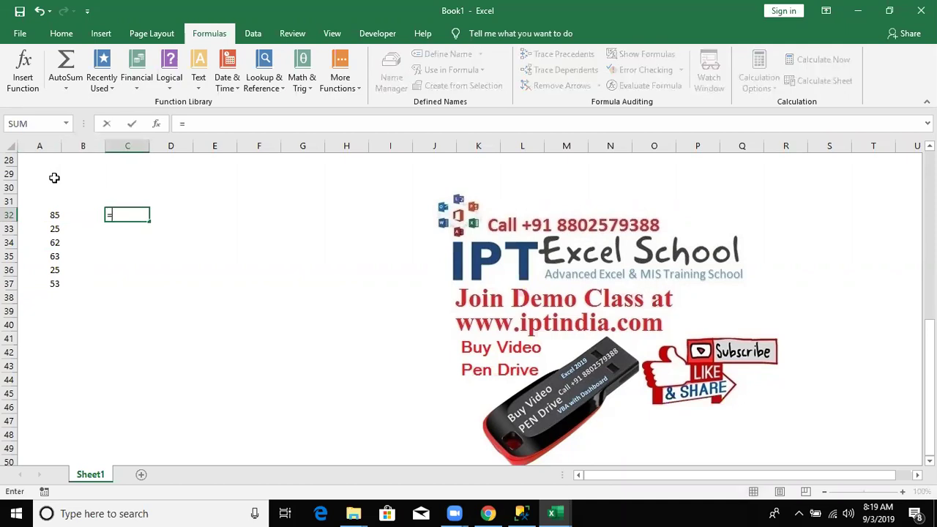
type("re")
key("Down")
key("Down")
key("Tab")
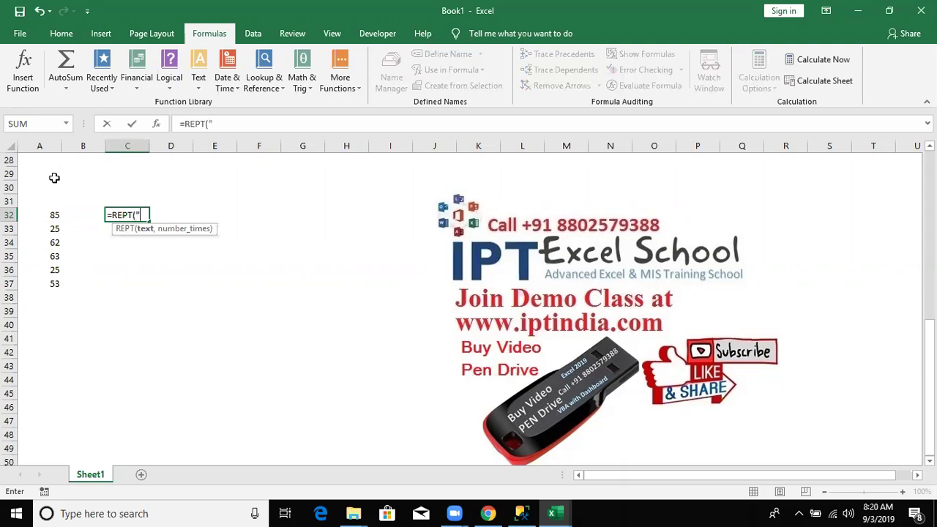
type("|\"")
type(",")
key("Left")
key("Left")
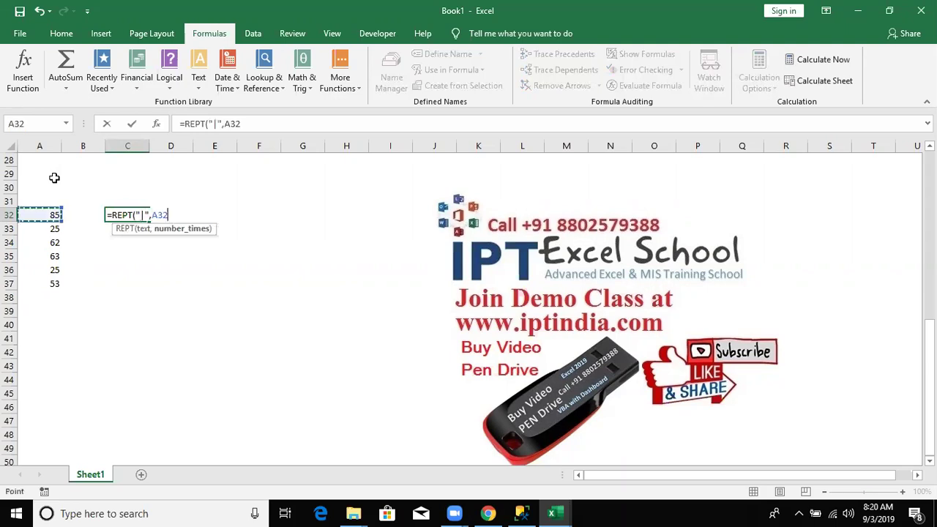
type("/20")
key("ctrl+Return")
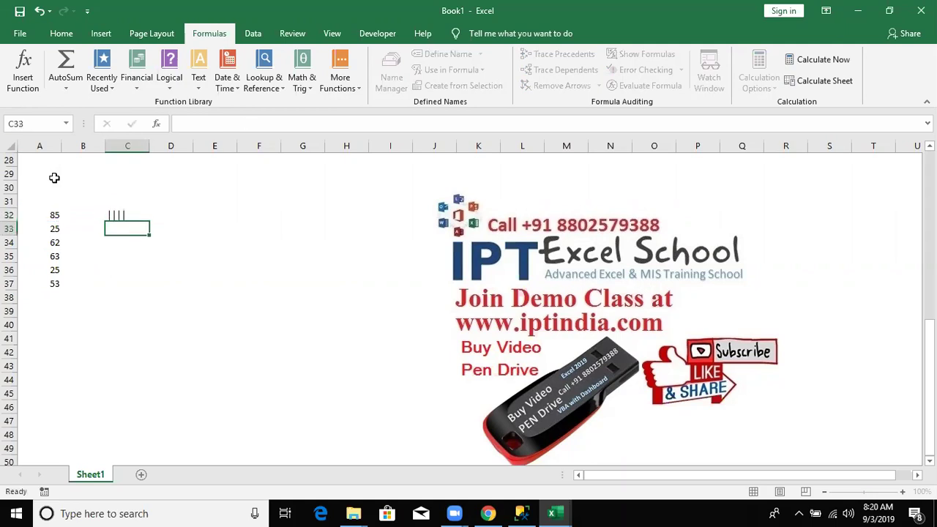
Step: Change the divisor in C32's formula from 20 to 5
double_click(250, 123)
type("5")
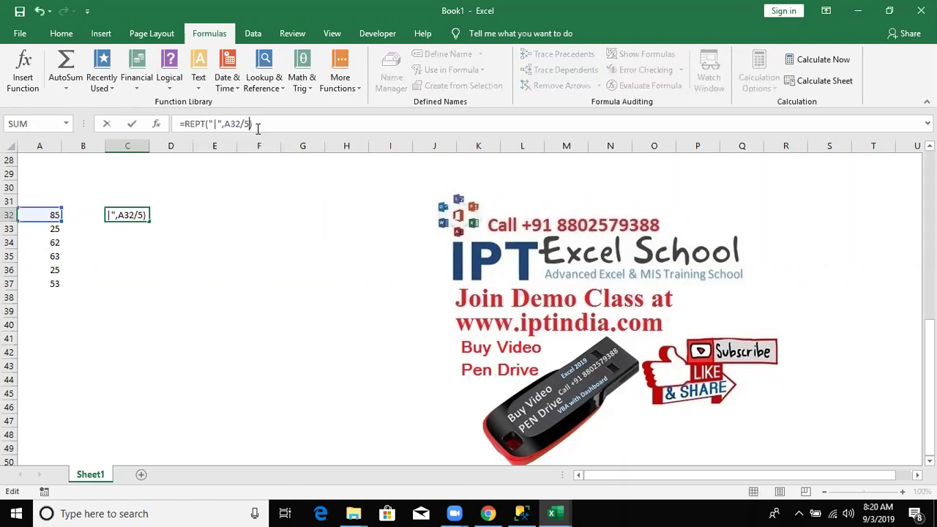
key("ctrl+Return")
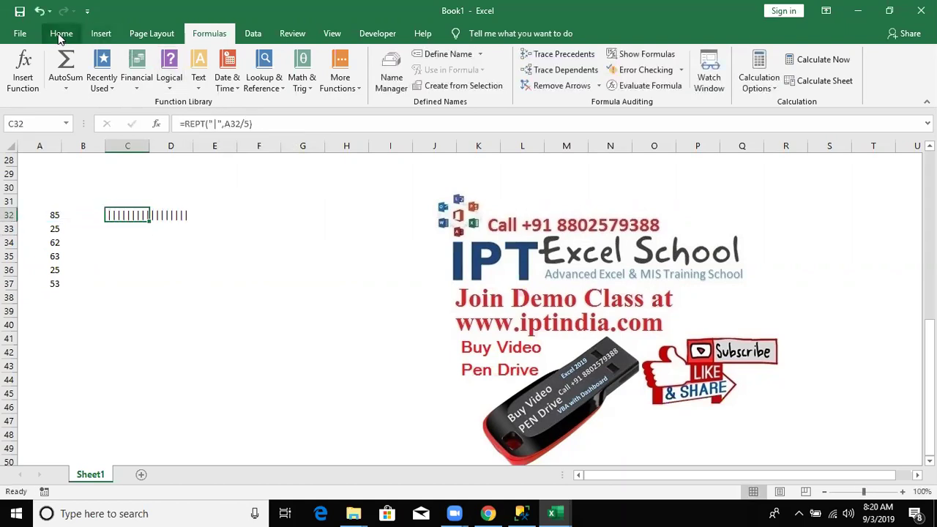
Step: Set C32 to Britannic Bold and fill its bar formula down to C37
left_click(63, 35)
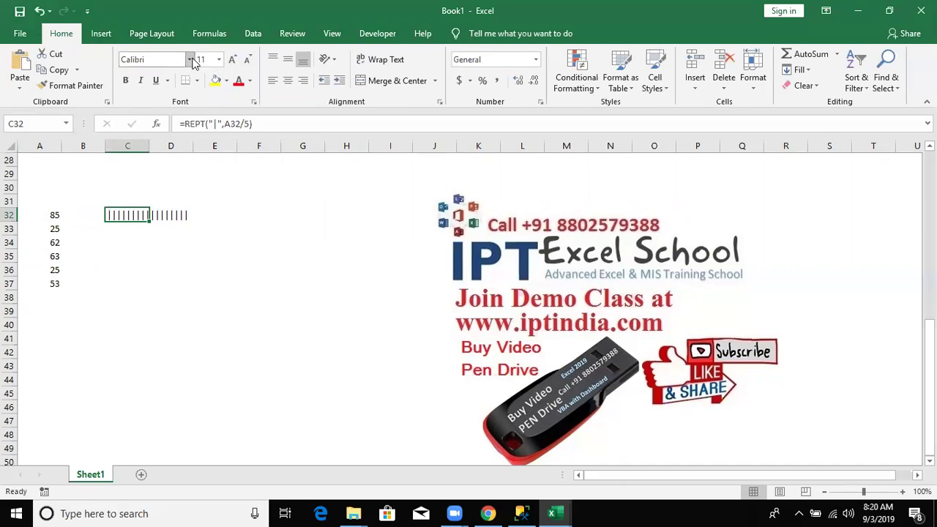
left_click(190, 60)
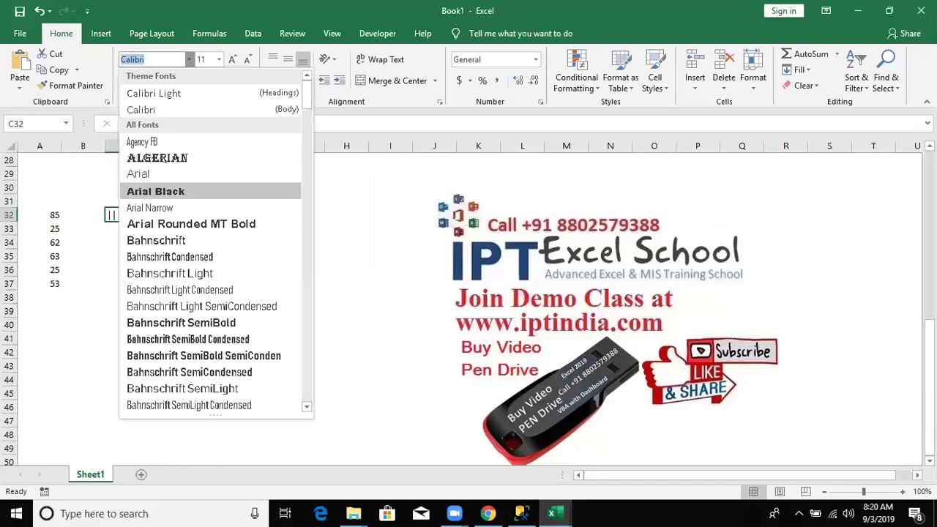
key("Down")
key("Down")
key("Down")
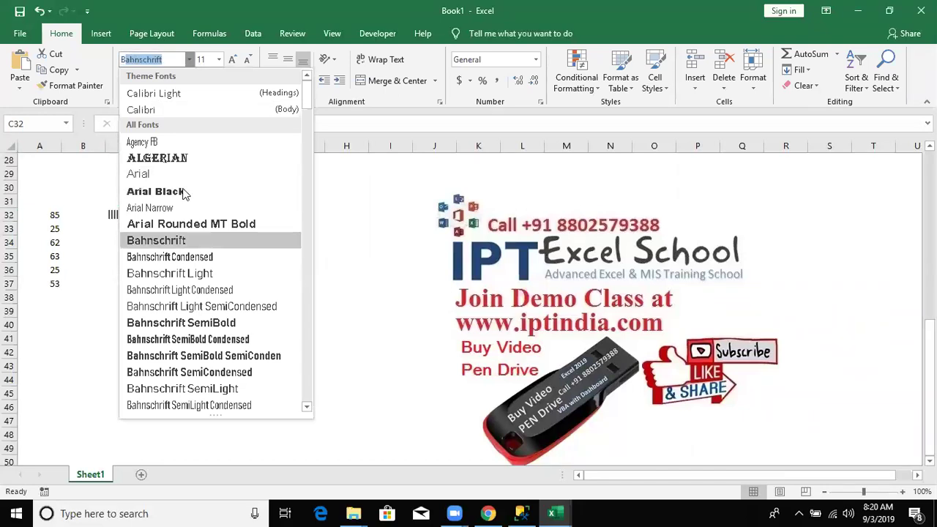
key("Down")
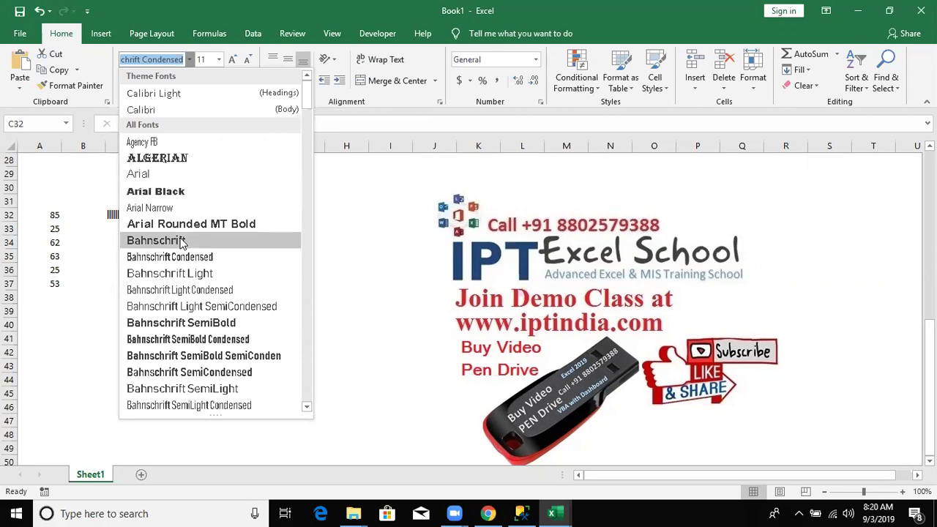
left_click_drag(307, 99, 317, 121)
scroll(304, 128, "down", 1)
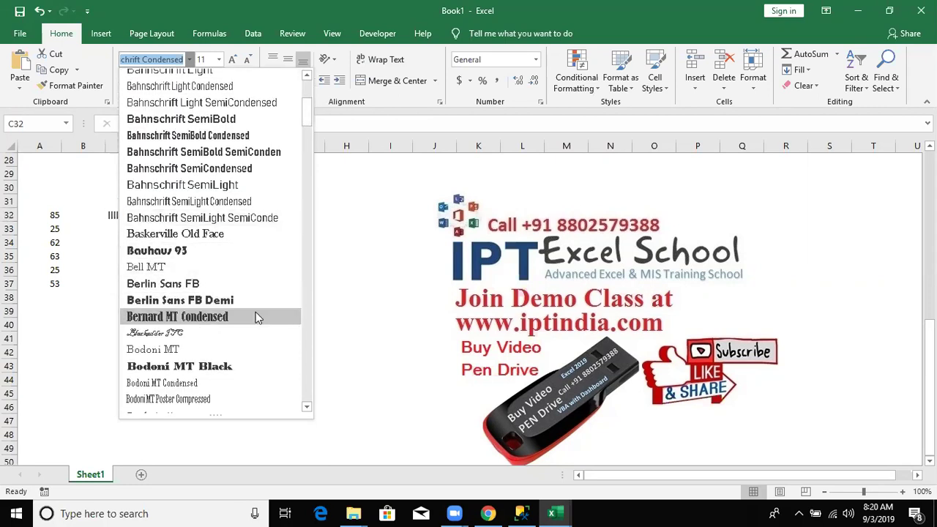
scroll(255, 315, "down", 2)
left_click(232, 384)
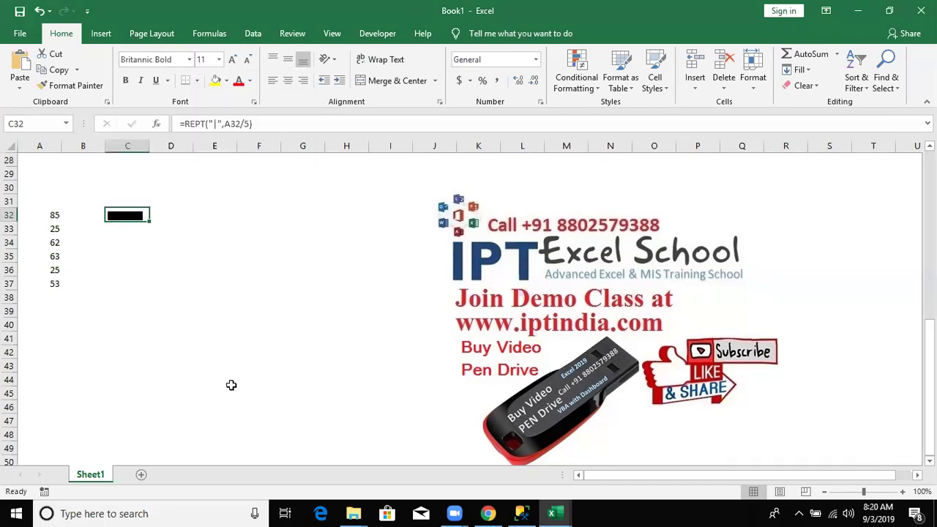
left_click_drag(150, 222, 147, 284)
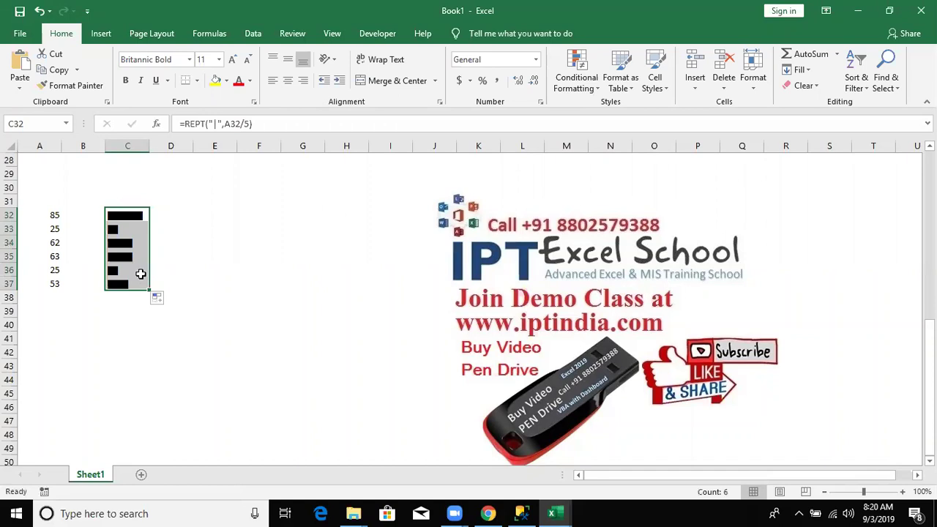
Step: Change A35 to -20
left_click(46, 257)
type("-20")
key("Return")
Step: Change A33 to -30
key("Down")
key("Up")
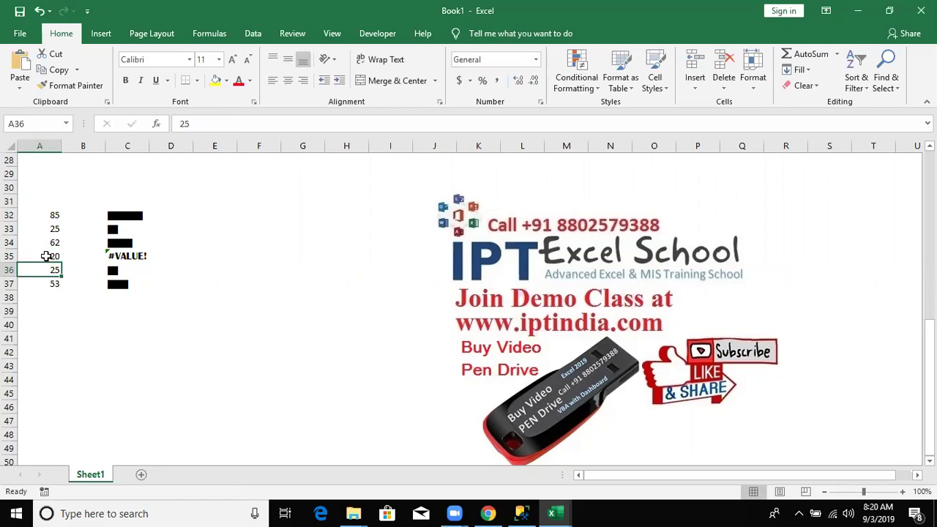
key("Up")
key("Up")
key("Up")
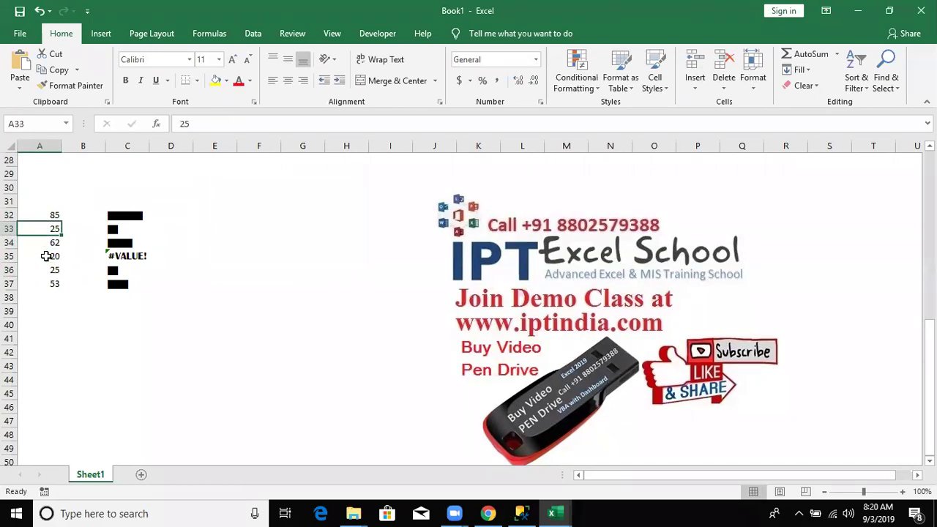
type("-30")
key("Return")
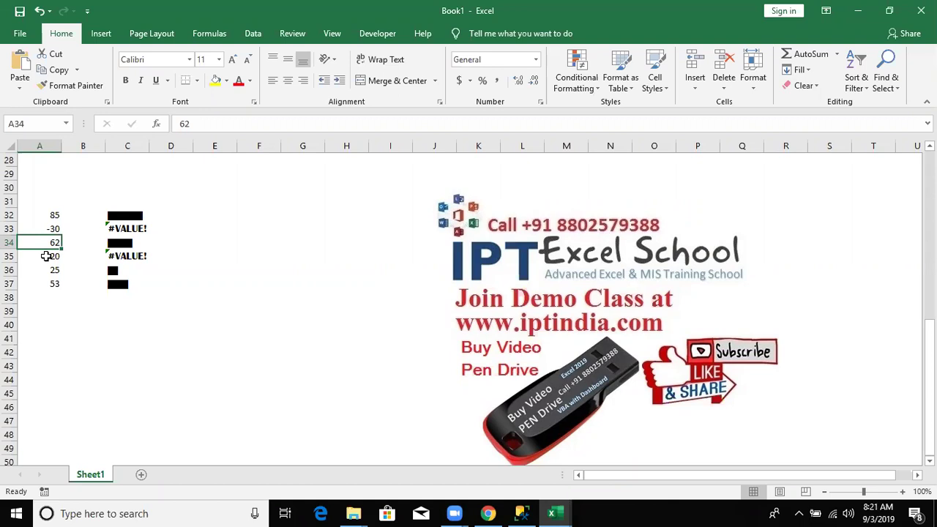
Step: Inspect the negative values and the REPT formula behind C33's #VALUE! error
left_click(46, 256)
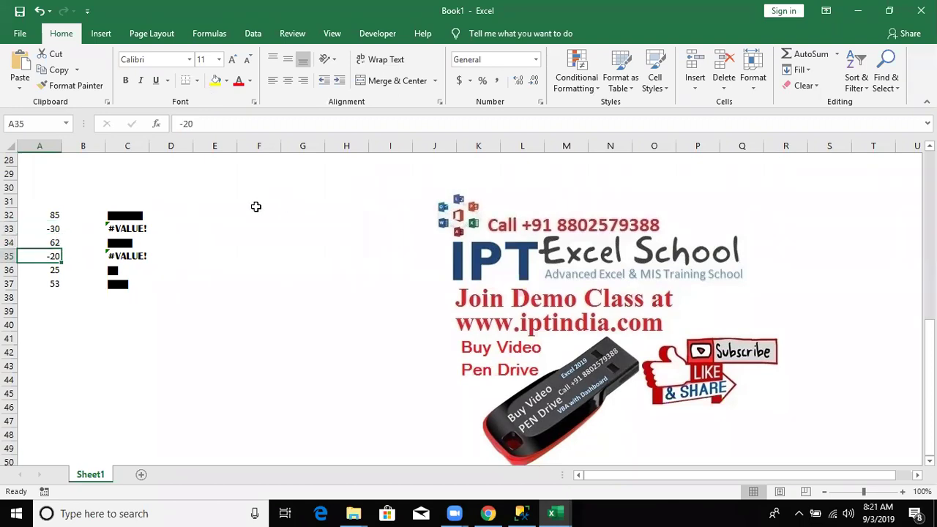
key("Up")
key("Up")
key("Up")
key("Down")
key("Down")
key("Down")
key("Down")
key("shift+Down")
key("Up")
key("Up")
key("Up")
key("Right")
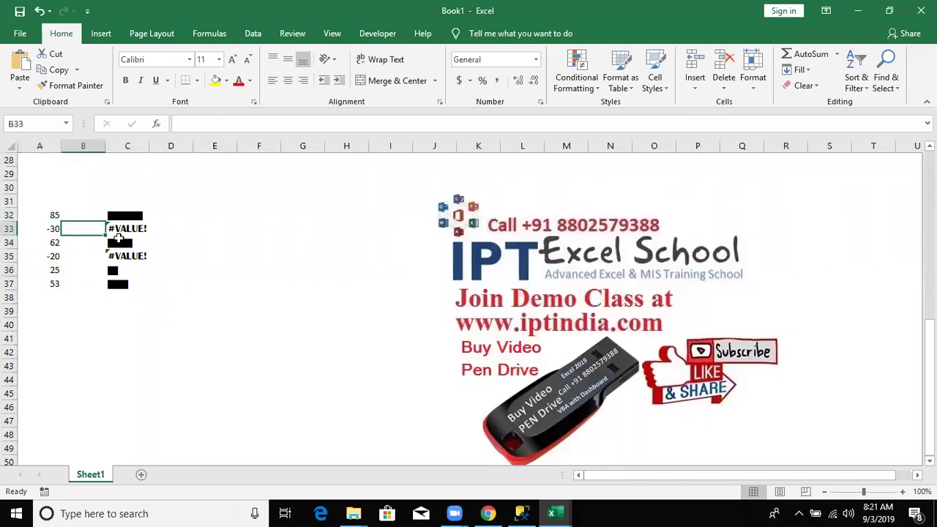
key("Right")
key("Up")
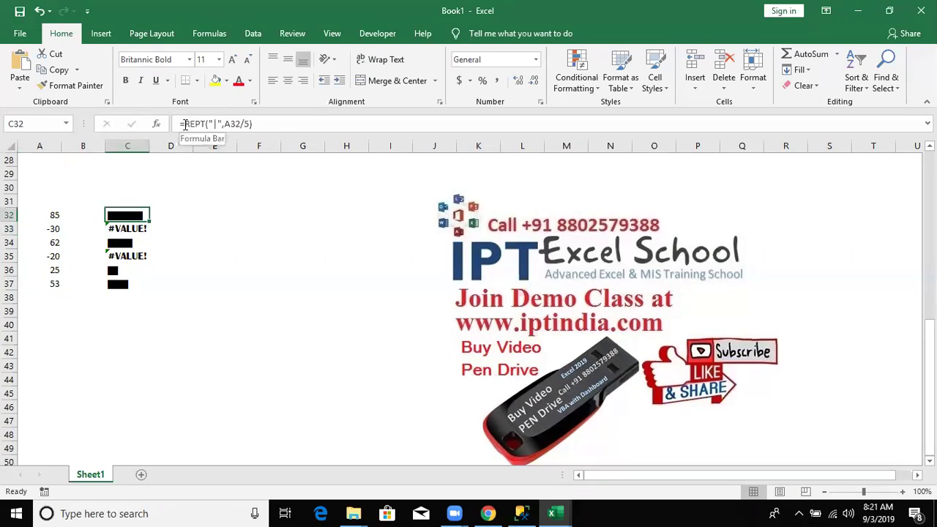
Step: Wrap C32's bar in =IF(A32<0,"",REPT("|",A32/5)) and fill it down to C37
left_click(185, 125)
type("IF(")
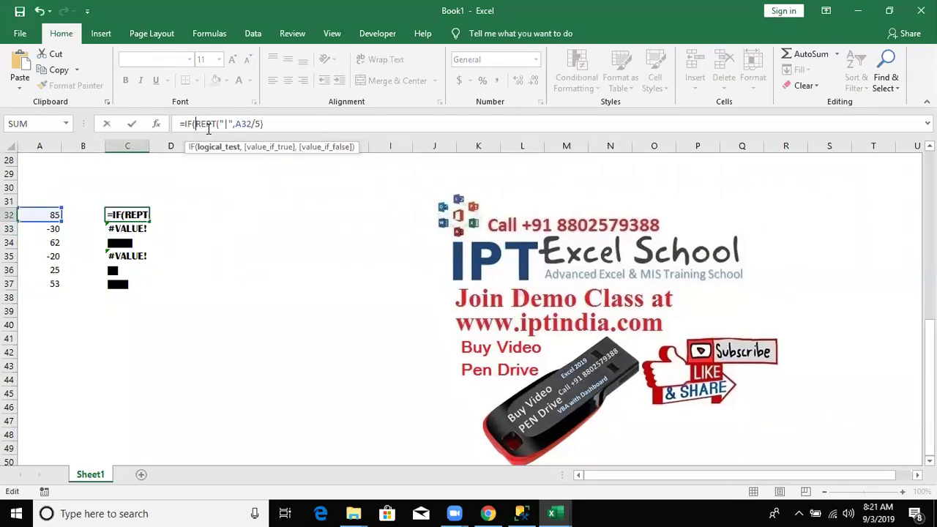
left_click(47, 215)
type("<0,")
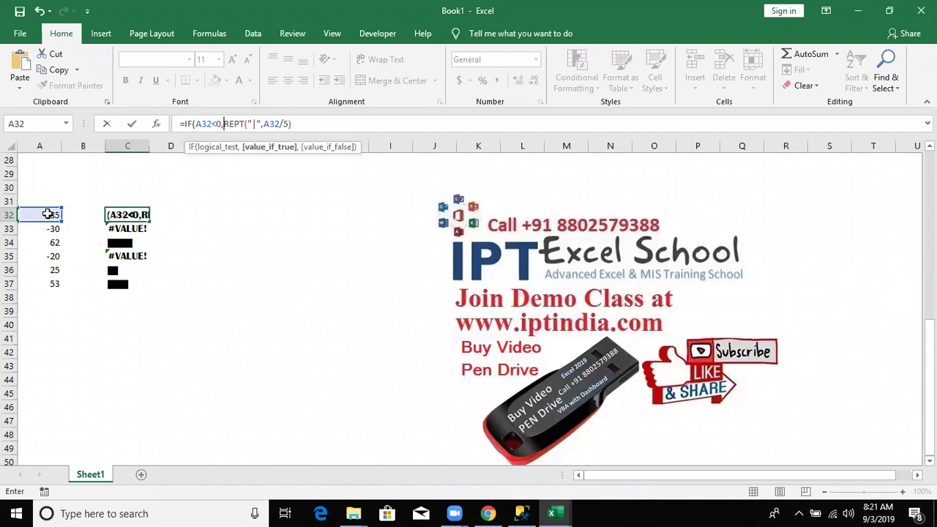
type("\"\"")
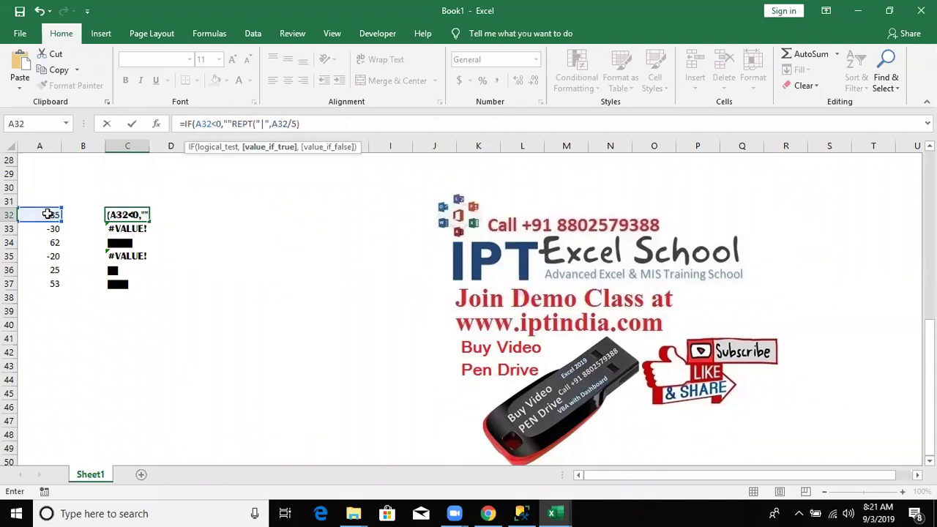
key("Return")
left_click(445, 307)
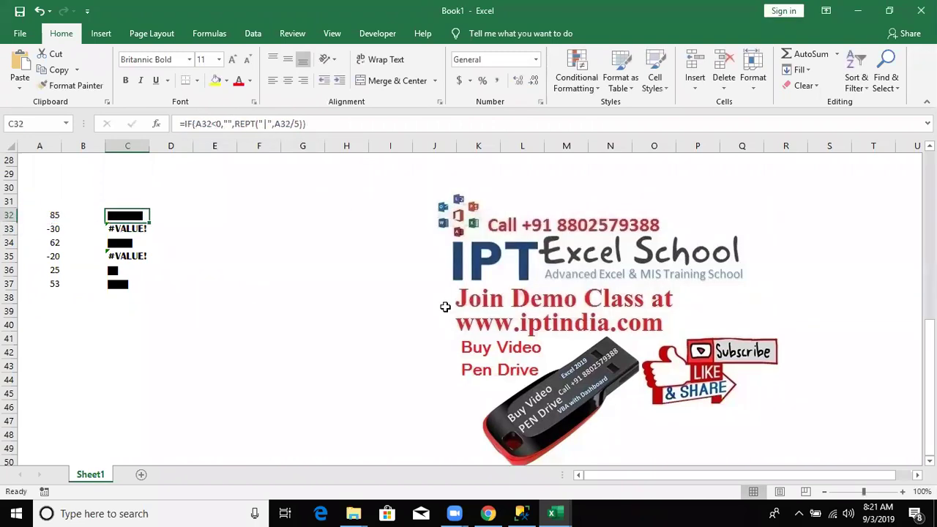
key("shift+Down")
key("shift+Down")
key("shift+Down")
key("ctrl+d")
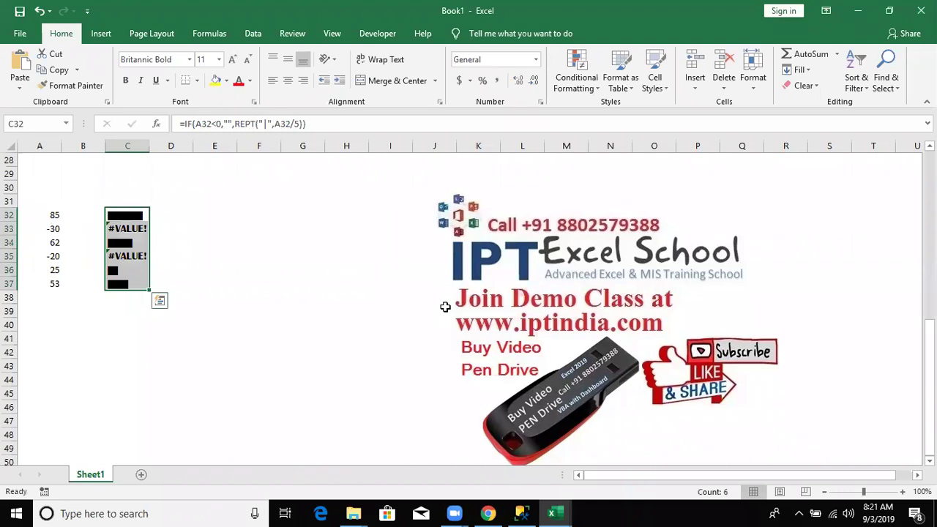
key("Left")
Step: Enter =REPT("|",A32/5) in B32 and fill it down to B37
type("=")
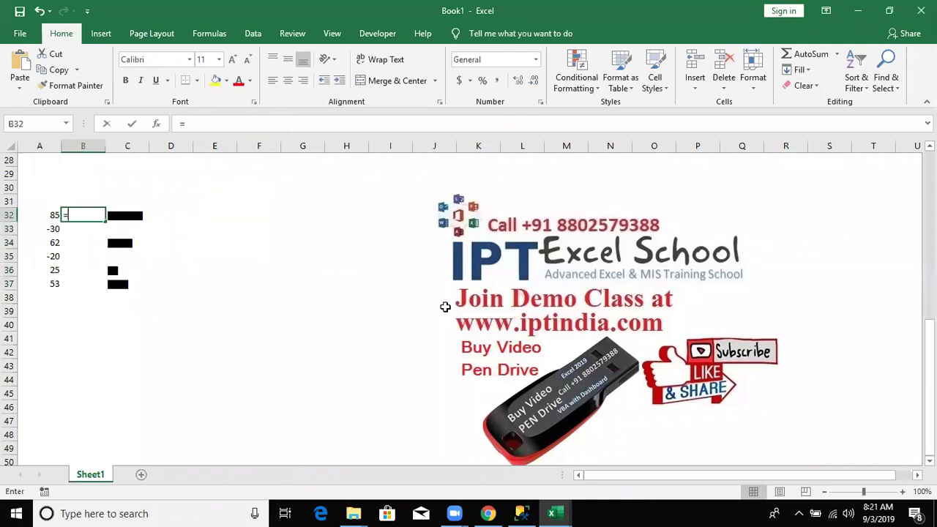
type("re")
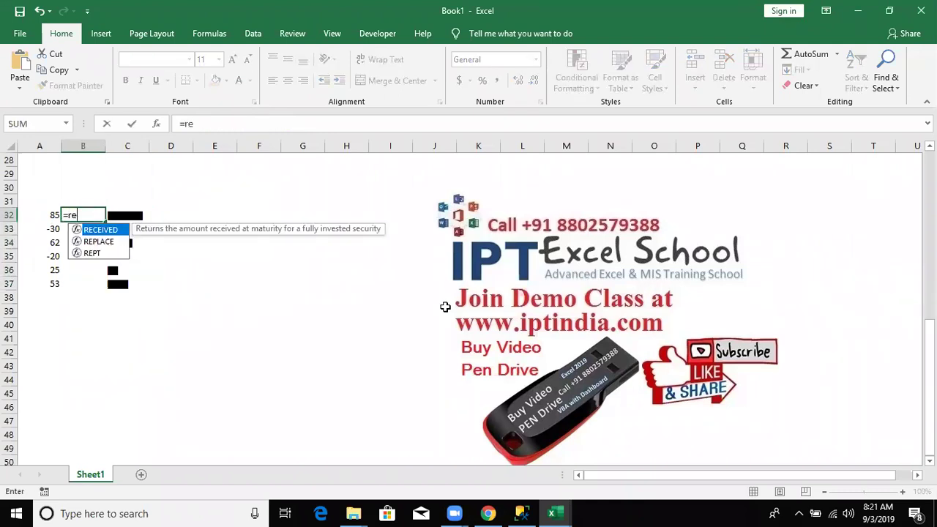
key("Down")
key("Down")
key("Tab")
key("Left")
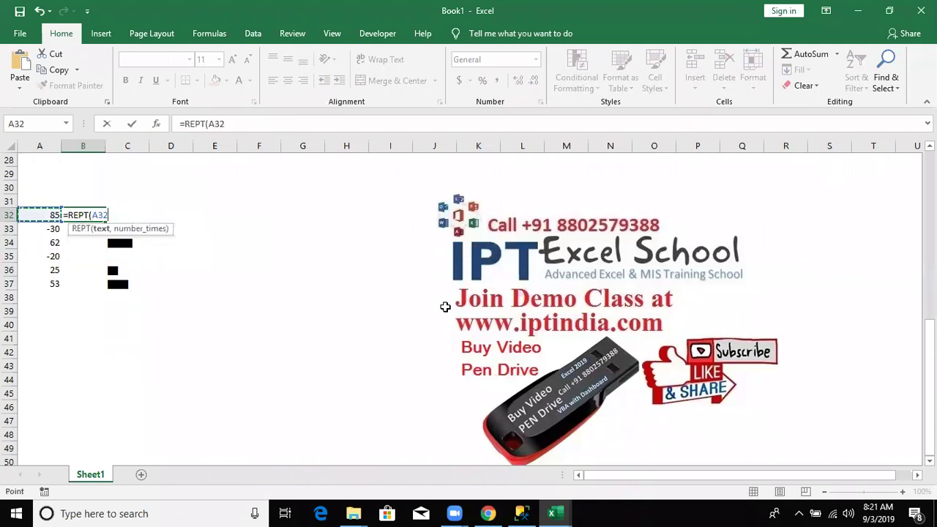
type(",")
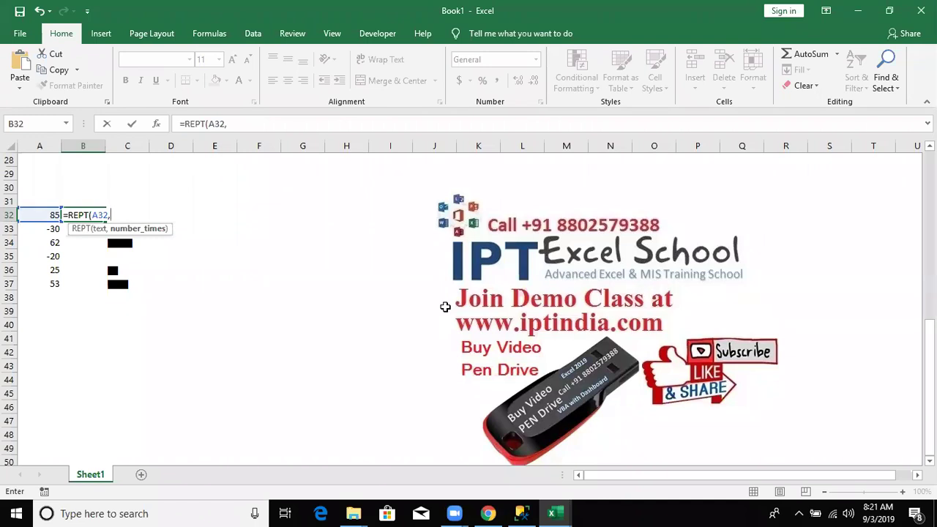
key("BackSpace")
key("BackSpace")
key("BackSpace")
type("(")
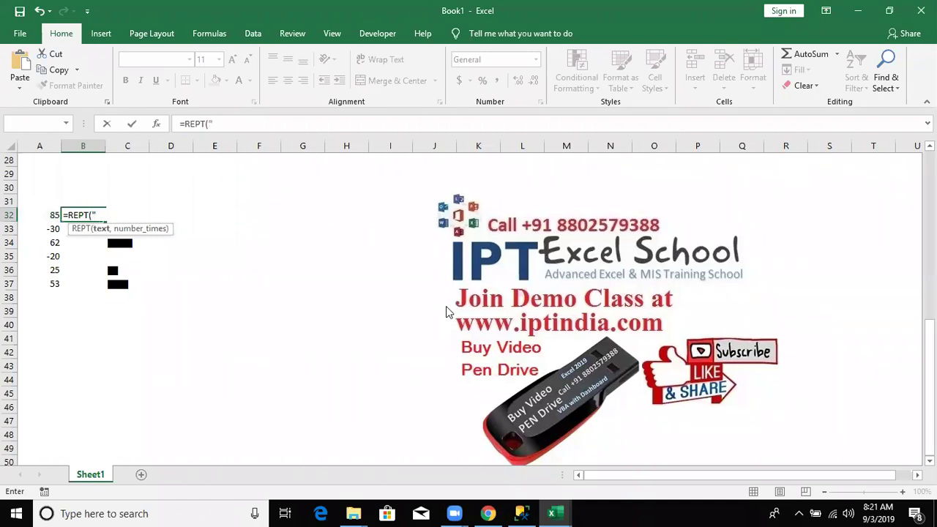
key("Return")
key("Return")
type("|\",")
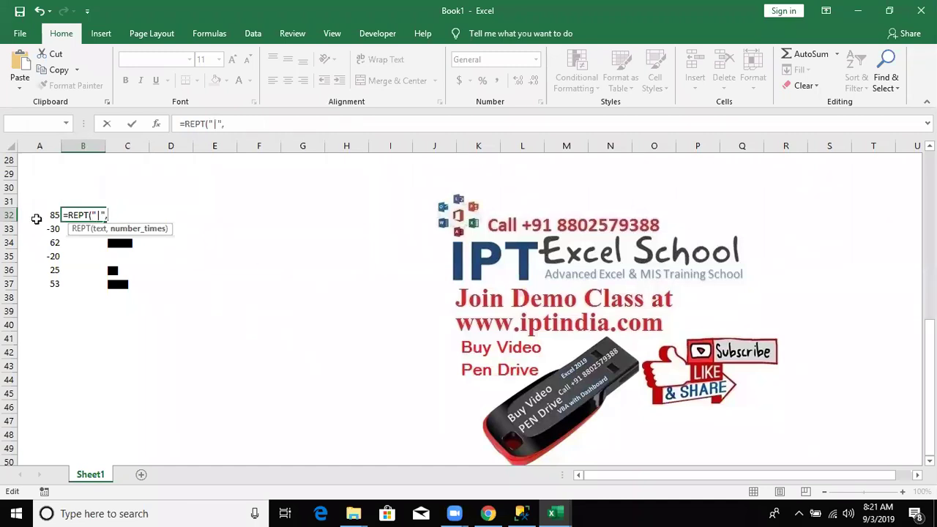
left_click(33, 216)
type("/5)")
key("ctrl+Return")
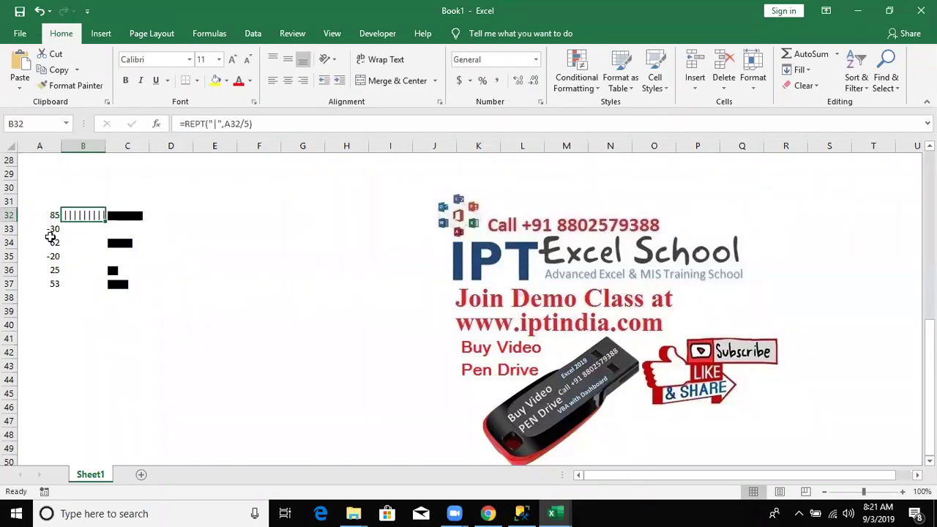
double_click(105, 222)
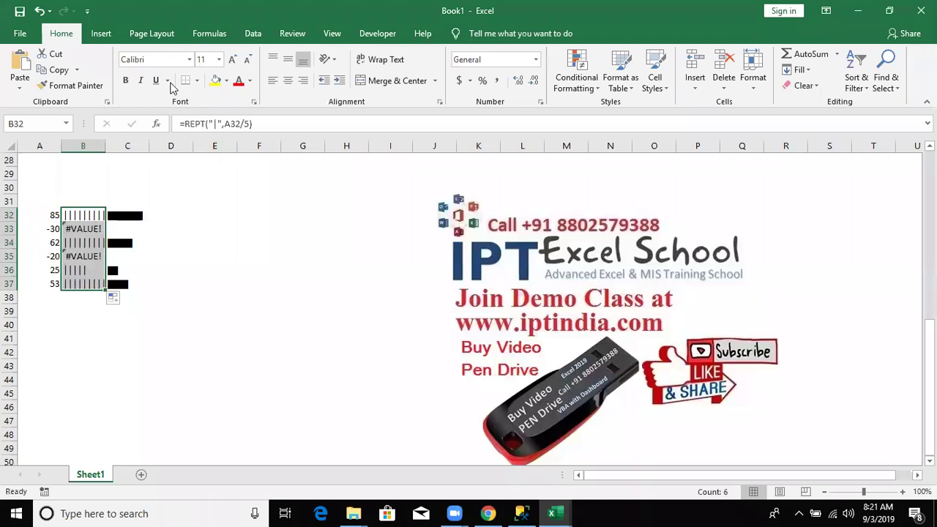
Step: Copy C32's bar formatting onto B32:B37 and make those bars red
left_click(139, 216)
left_click(73, 85)
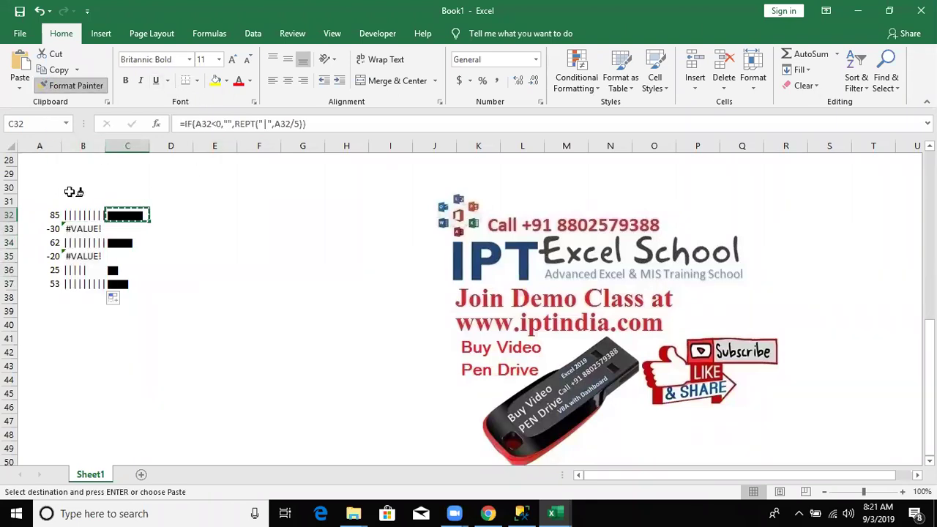
left_click_drag(83, 216, 83, 283)
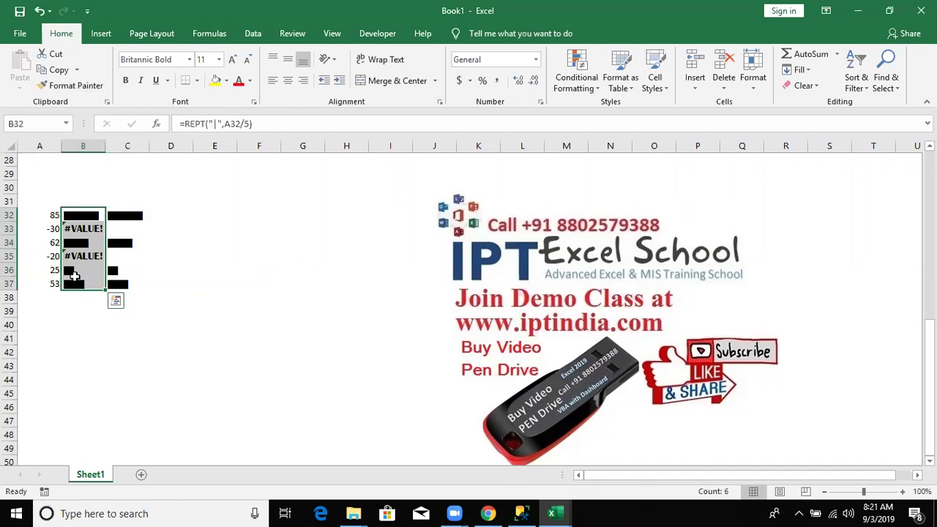
left_click(238, 81)
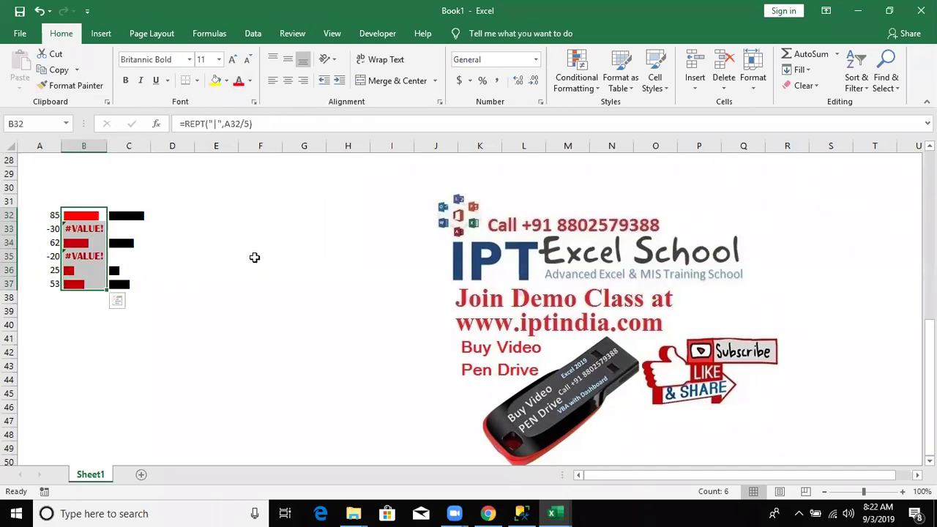
left_click(254, 257)
left_click(89, 229)
left_click(86, 216)
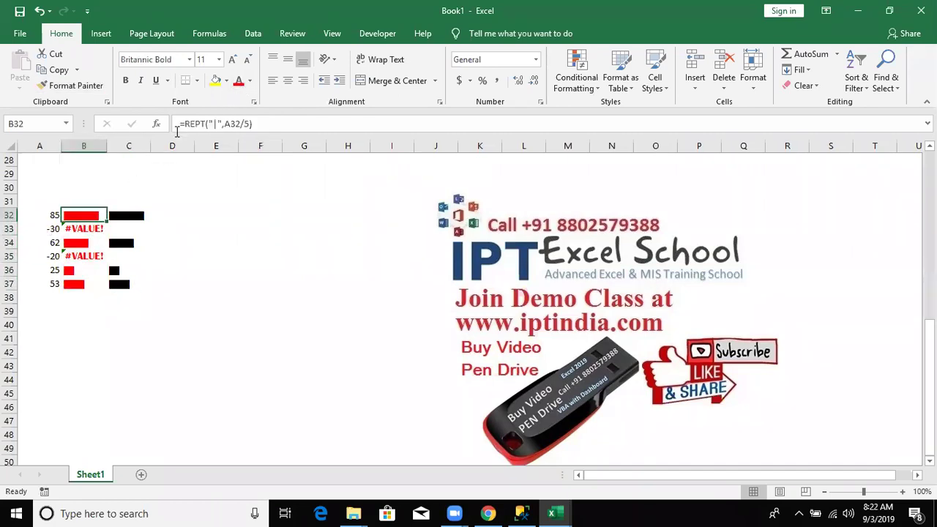
Step: Change B32 to an IF formula that blanks positive A32 values, accept Excel's correction, and fill to B37
left_click(184, 123)
type("i")
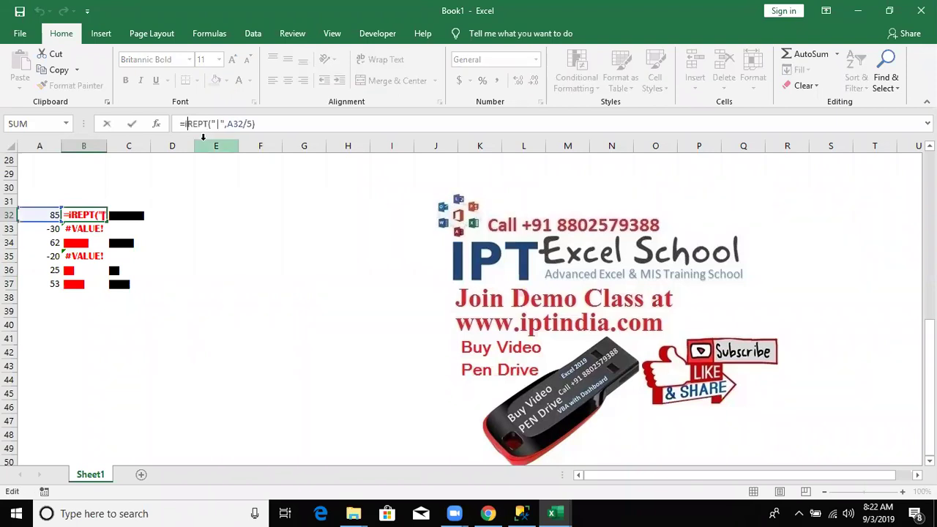
type("f")
key("Tab")
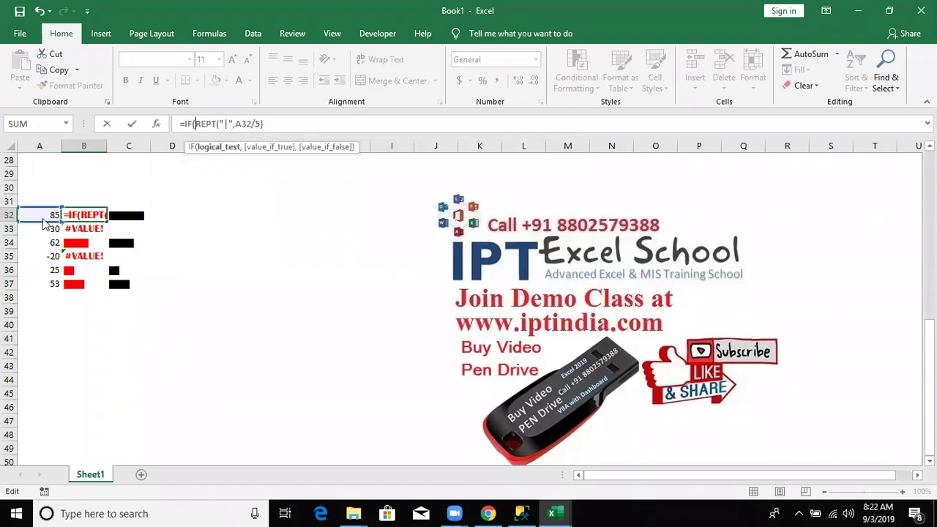
left_click(41, 214)
type(">0,\"\"")
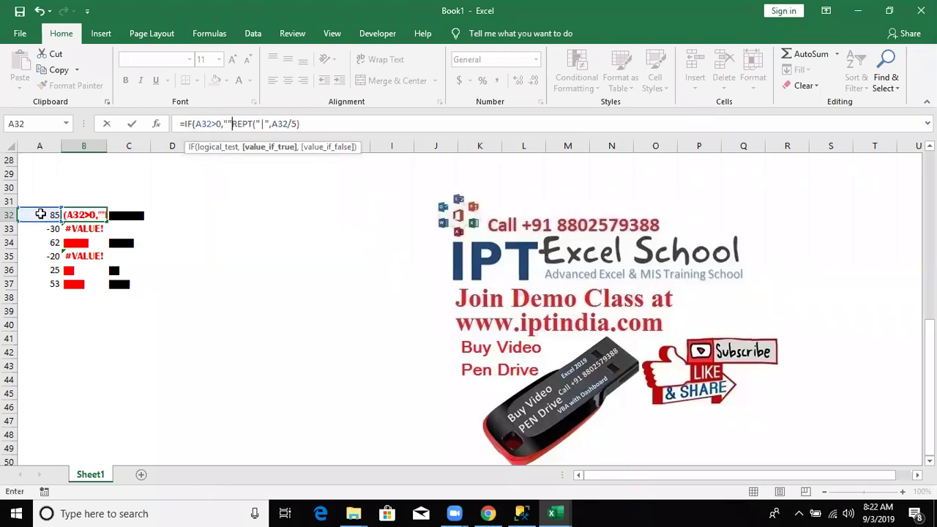
type(")")
key("Return")
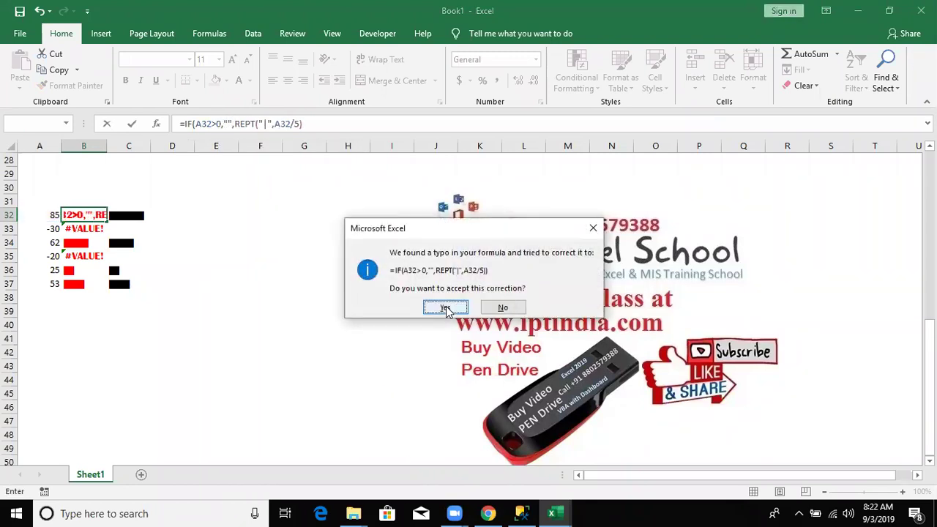
left_click(445, 307)
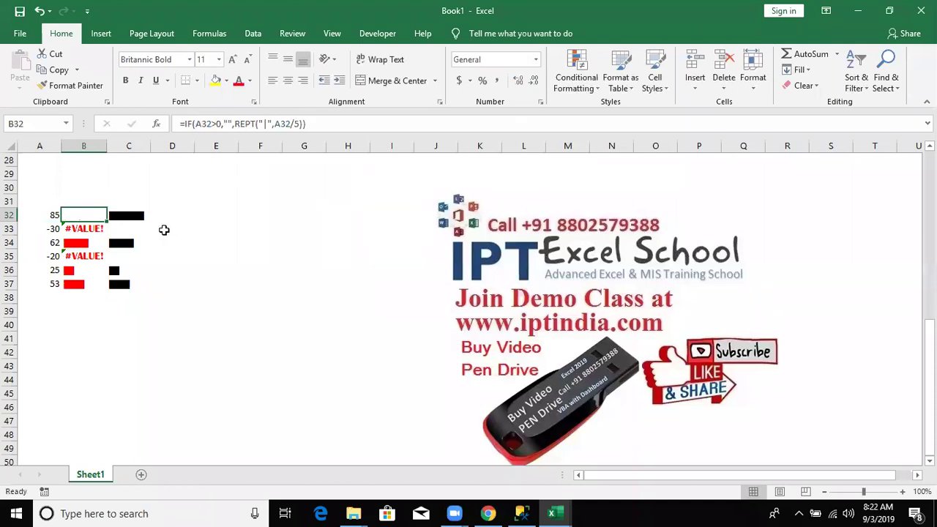
double_click(109, 221)
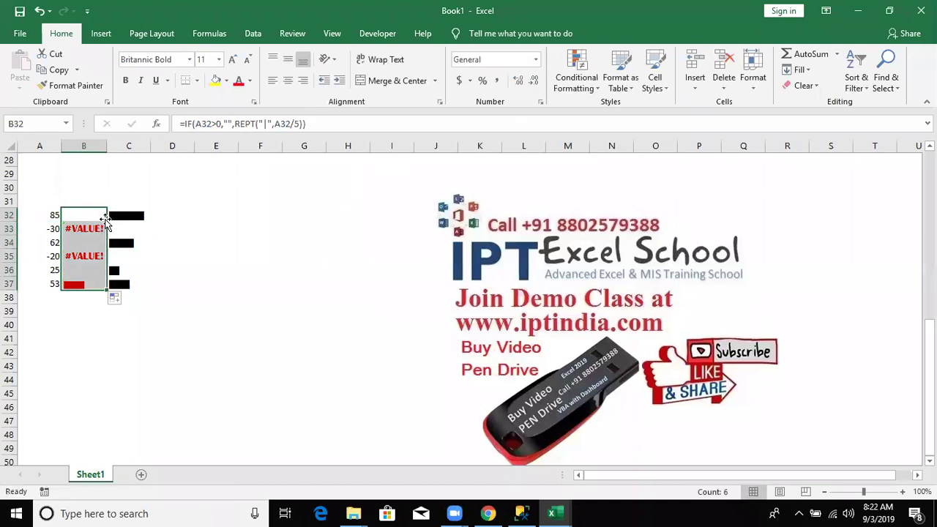
left_click(95, 232)
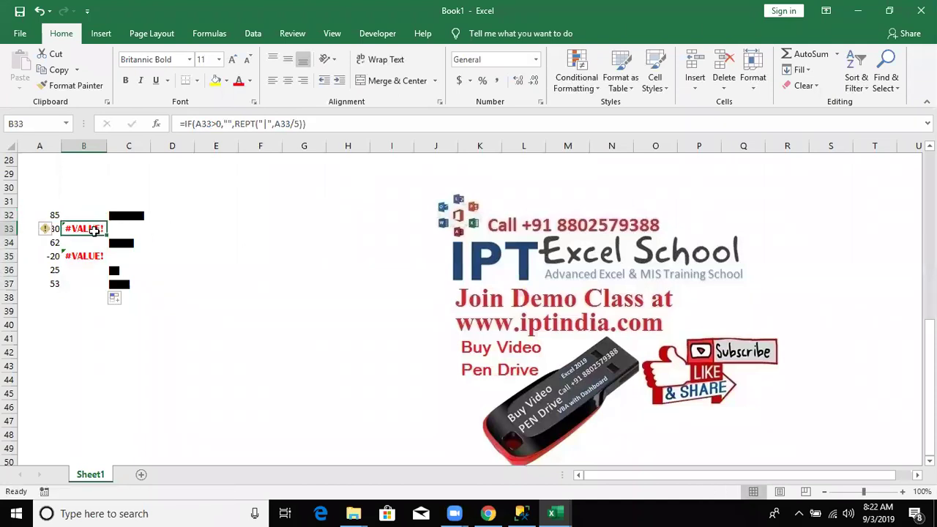
key("Up")
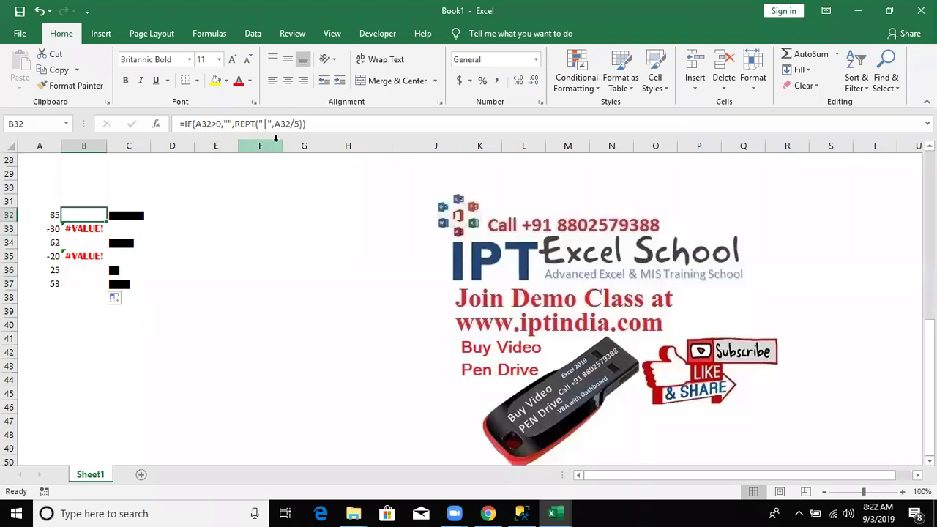
Step: Wrap A32 in ABS in the B32 formula, fill down to B37, and right-align the bars
left_click(275, 123)
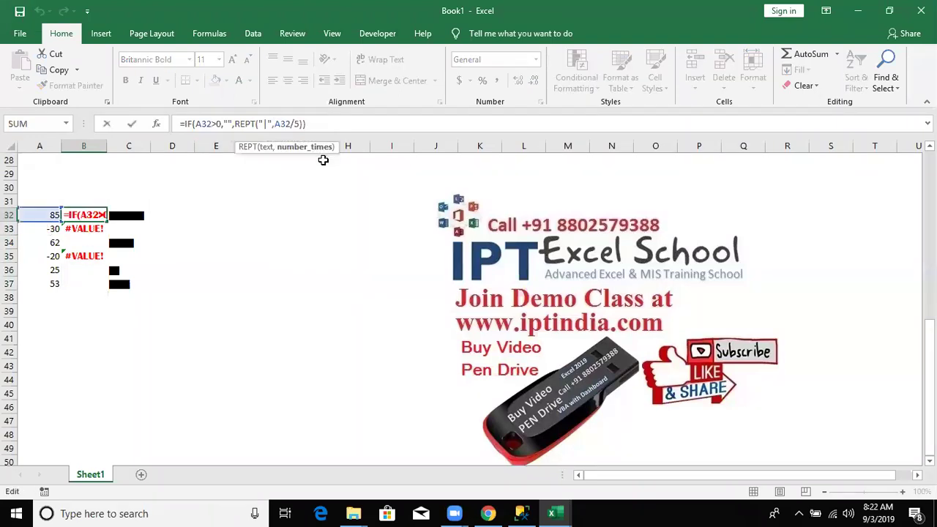
type("abs")
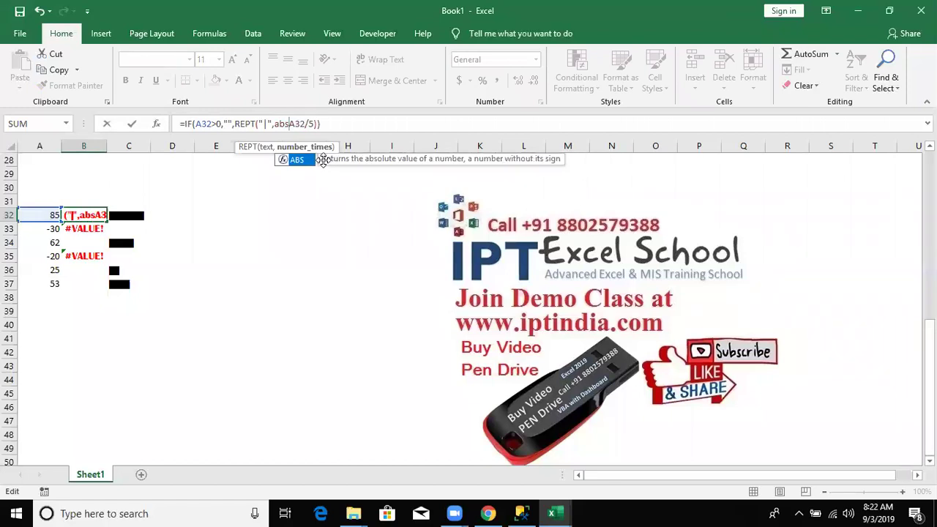
key("Tab")
key("Right")
key("Right")
key("Right")
type(")")
key("ctrl+Return")
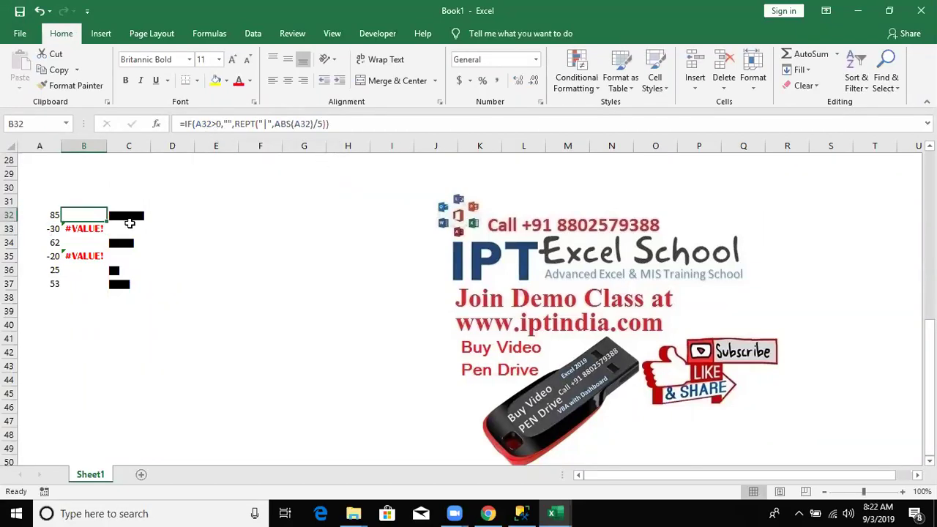
double_click(107, 221)
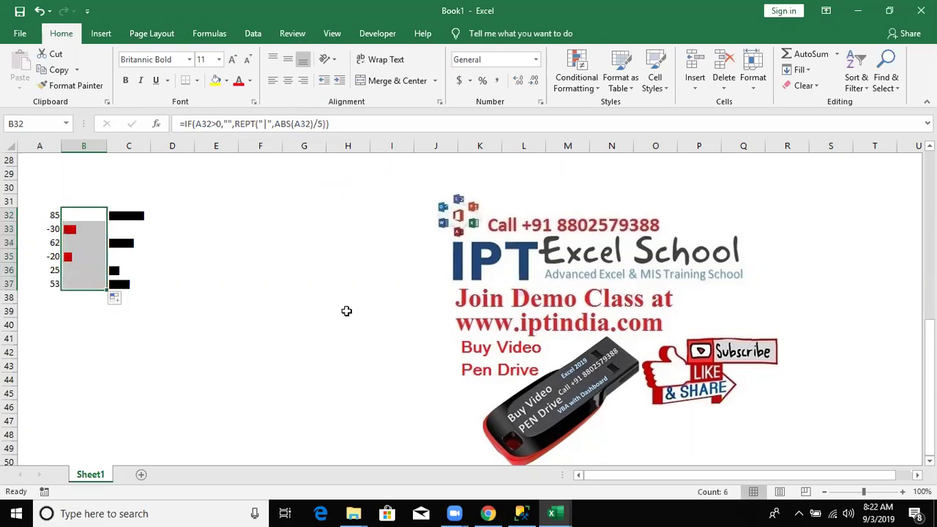
left_click(303, 80)
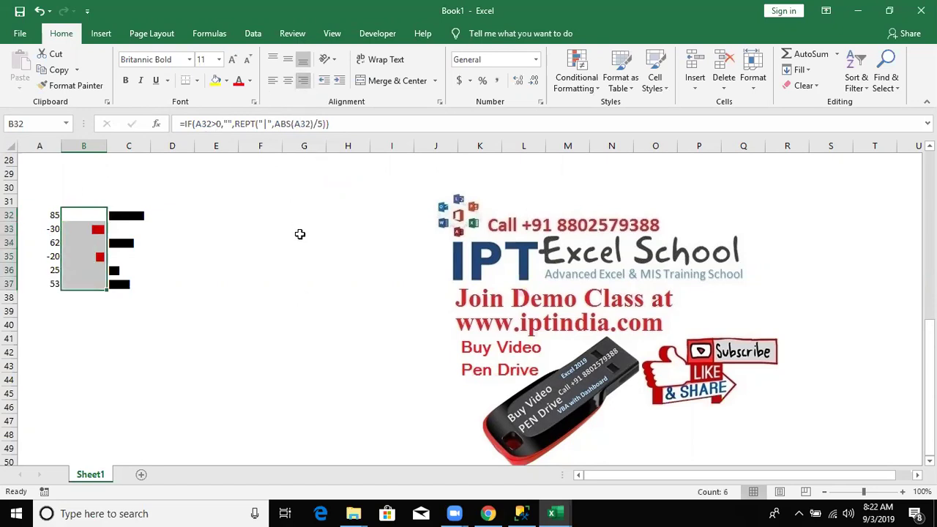
left_click(278, 282)
Step: Scroll back to the top of the sheet and select cell E8
scroll(249, 410, "down", 1)
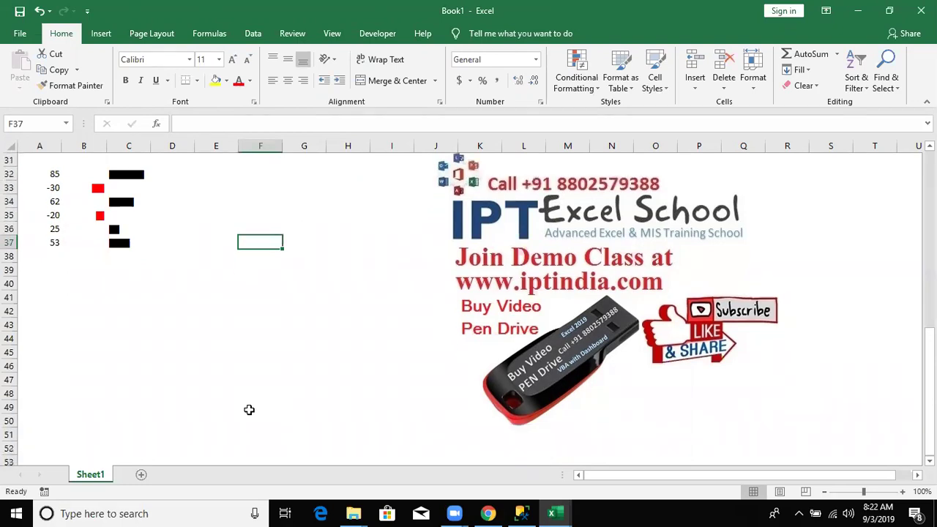
scroll(188, 329, "up", 3)
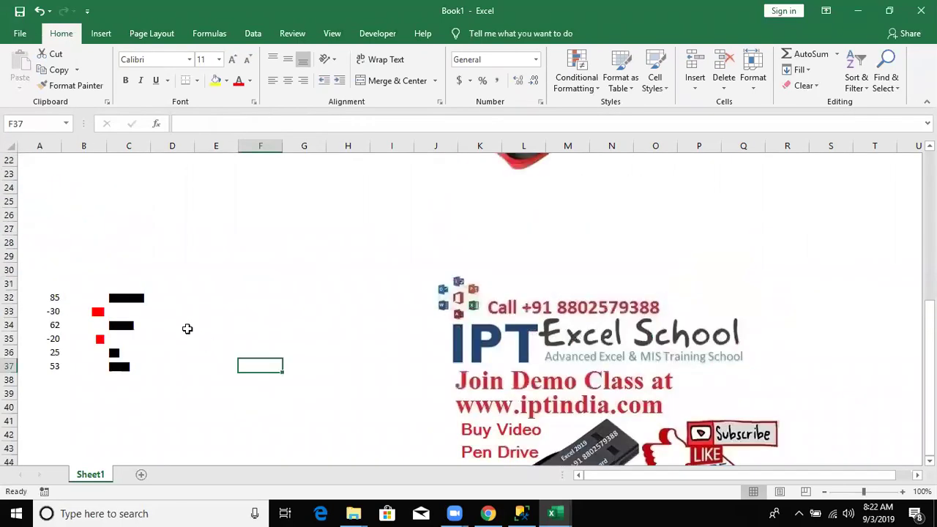
scroll(187, 329, "up", 1)
scroll(187, 329, "up", 6)
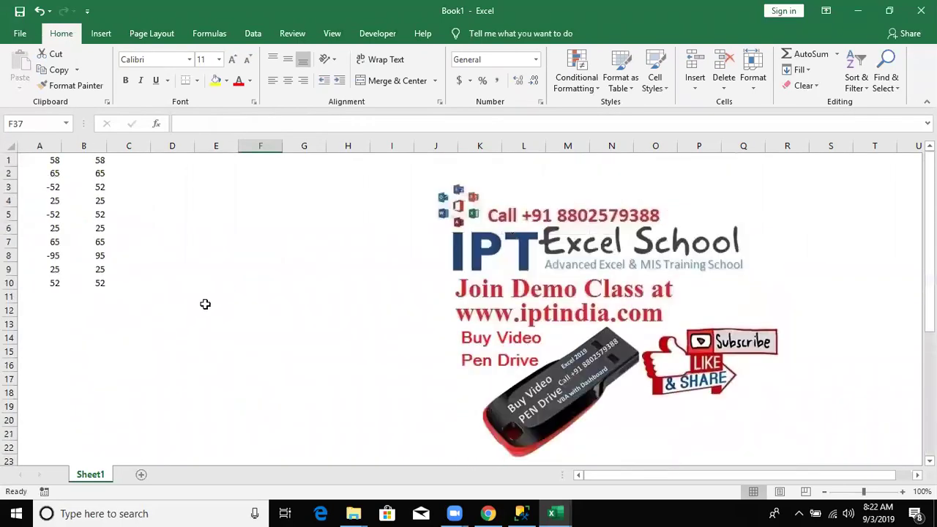
left_click(216, 255)
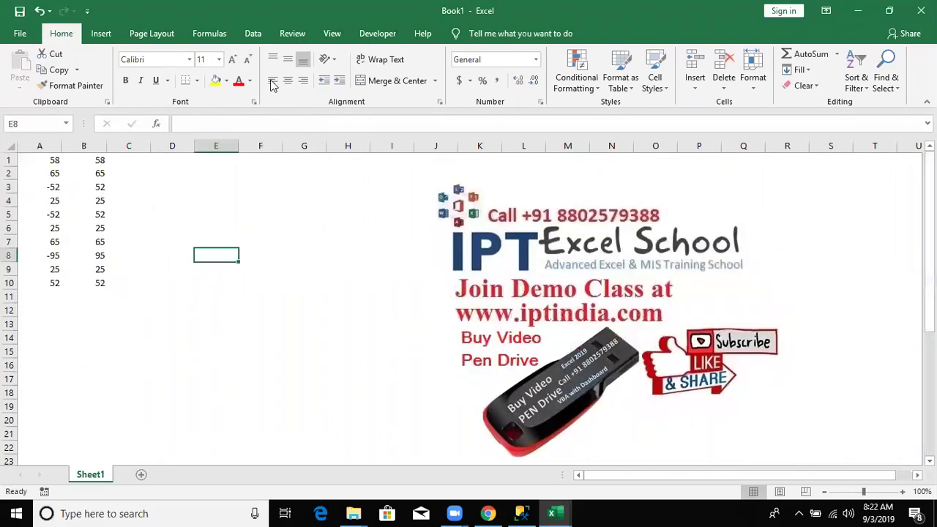
Step: Browse the Lookup & Reference and Math & Trig function lists, then go to the File Info page
left_click(200, 34)
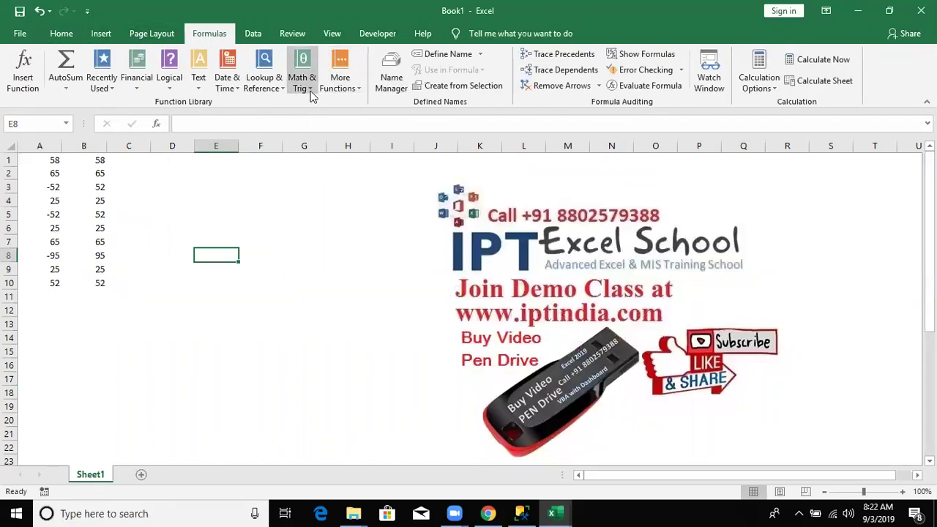
left_click(276, 85)
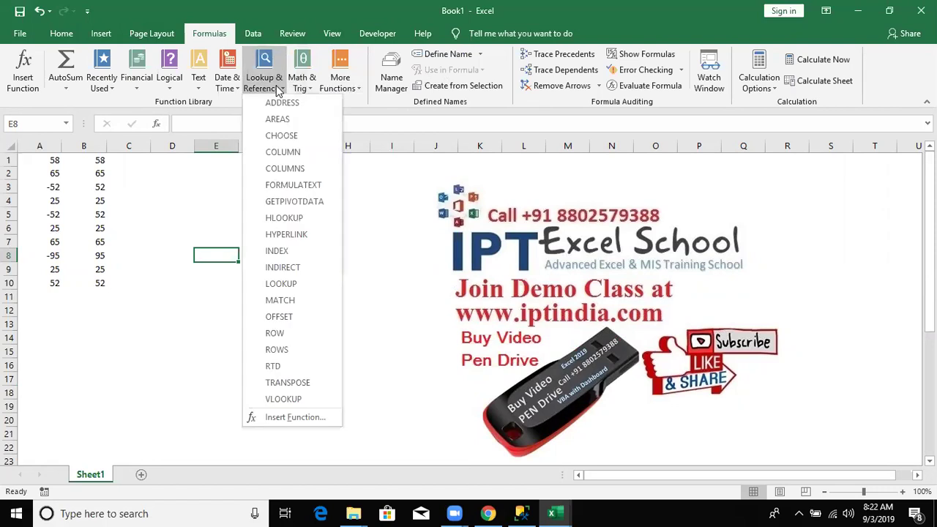
left_click(301, 82)
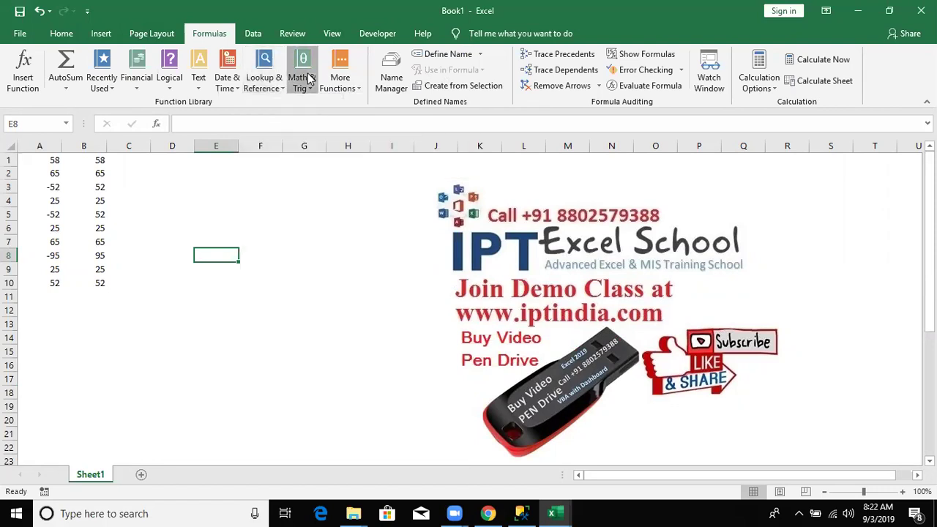
left_click(302, 82)
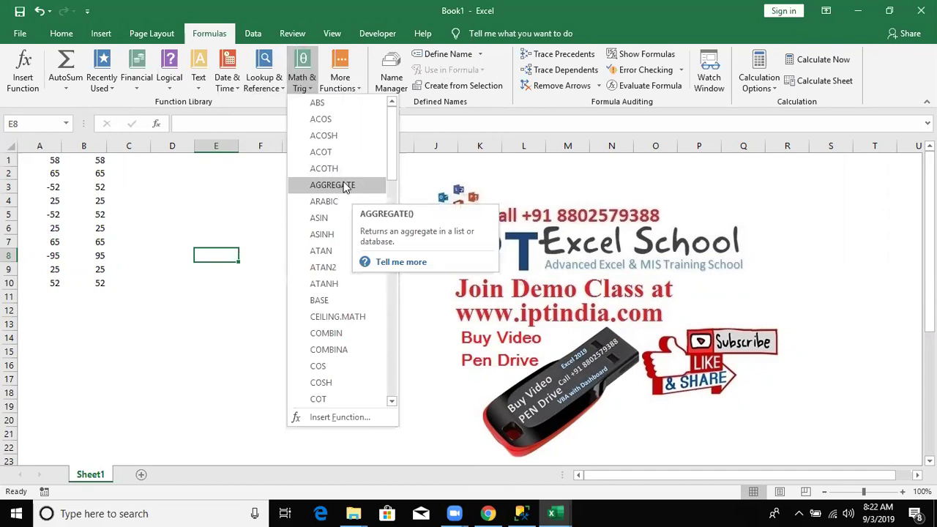
left_click(219, 183)
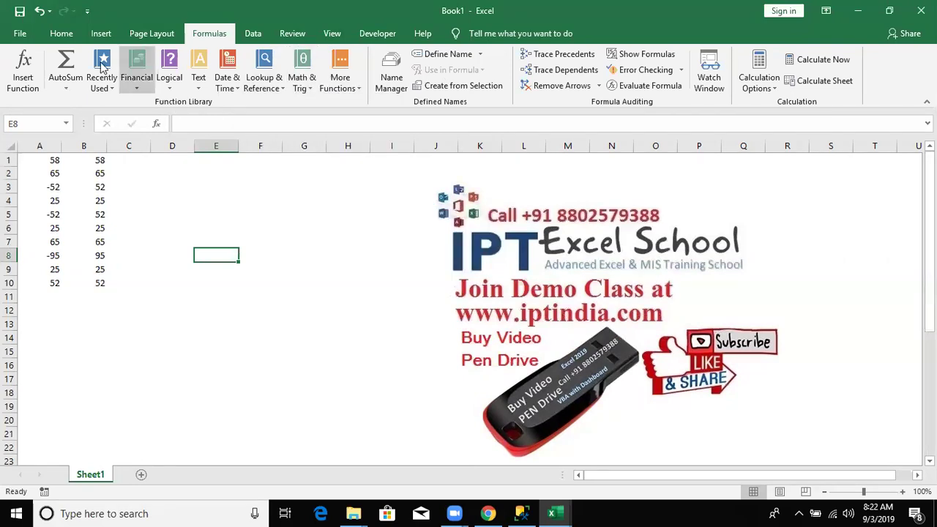
left_click(19, 33)
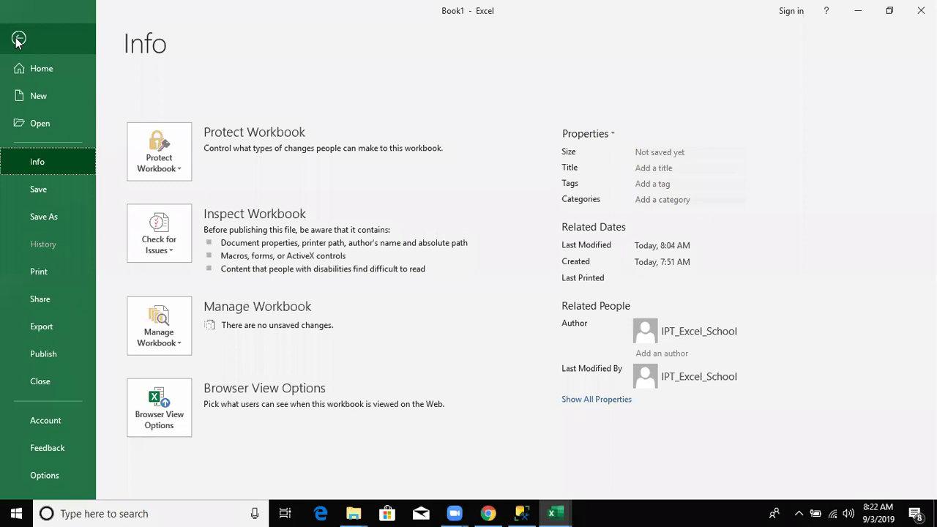
Step: Use File > Open > Browse to open the Data workbook from Documents
left_click(35, 125)
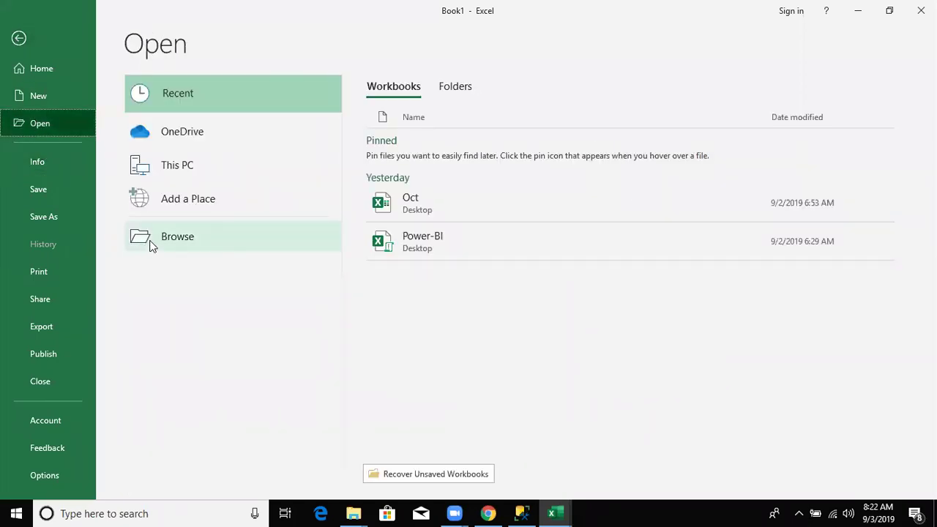
left_click(151, 244)
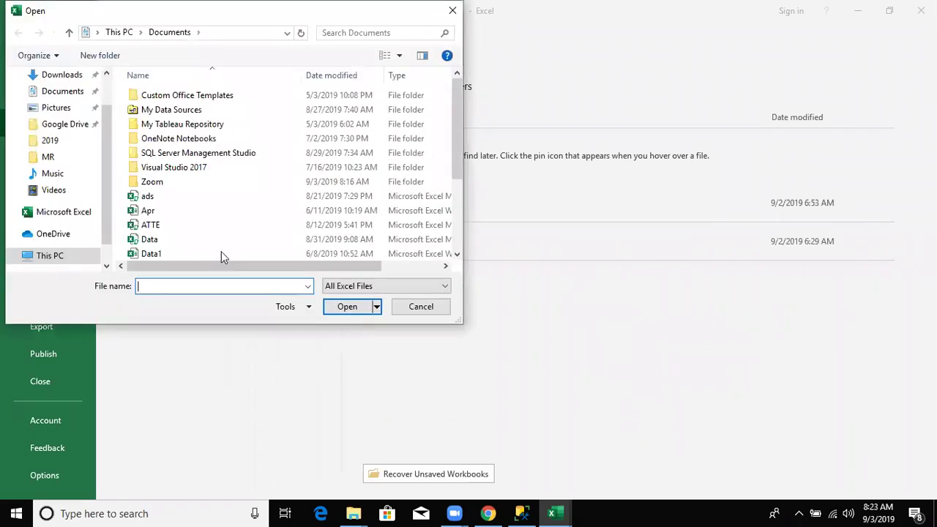
double_click(216, 245)
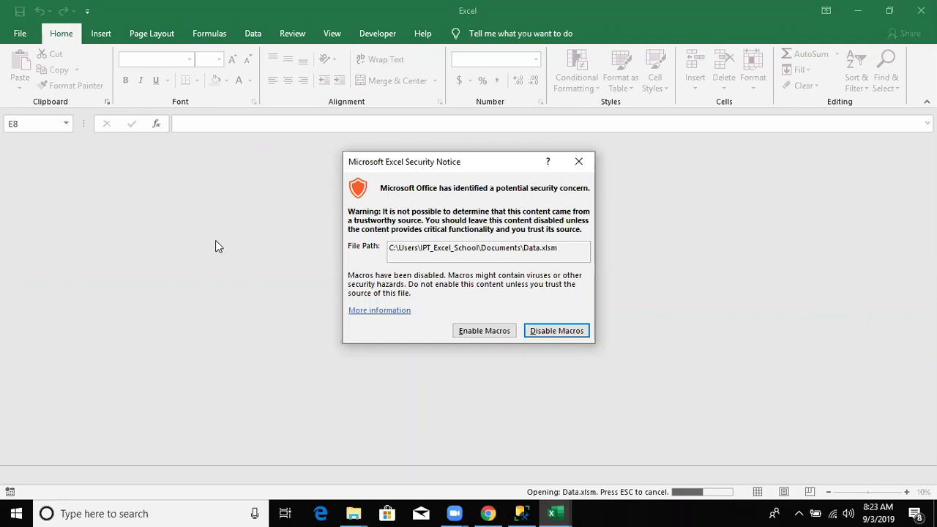
Step: Allow the Data workbook's macros and enable its external content
left_click(503, 333)
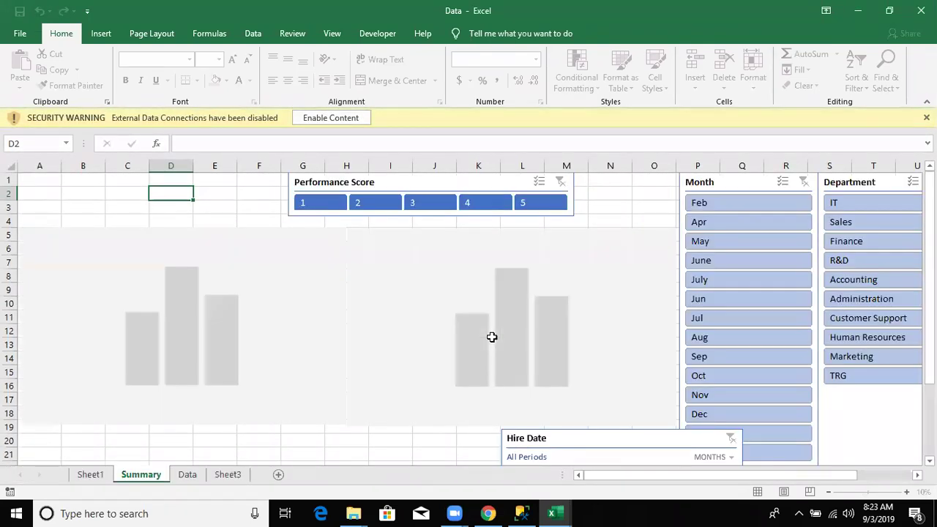
left_click(358, 119)
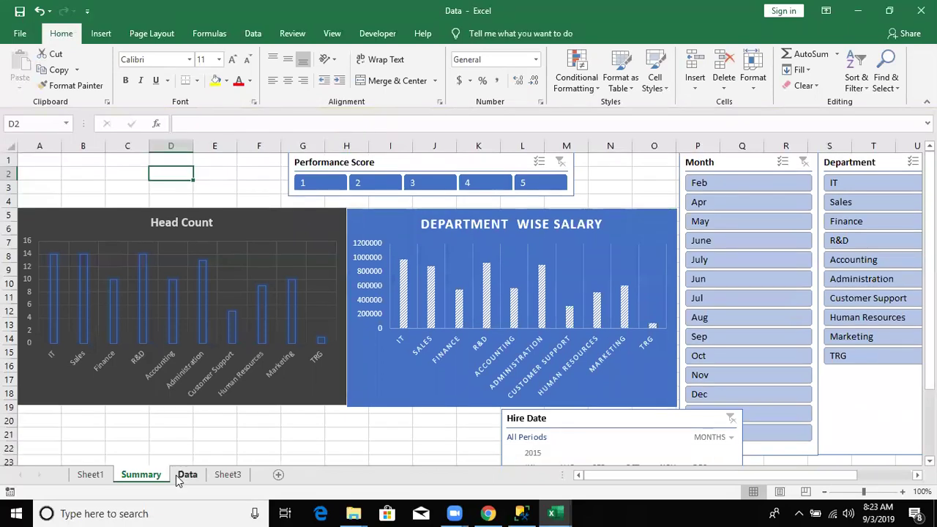
left_click(177, 476)
Step: Return to the top of the Data sheet and filter Department to IT only
left_click(173, 306)
left_click(171, 298)
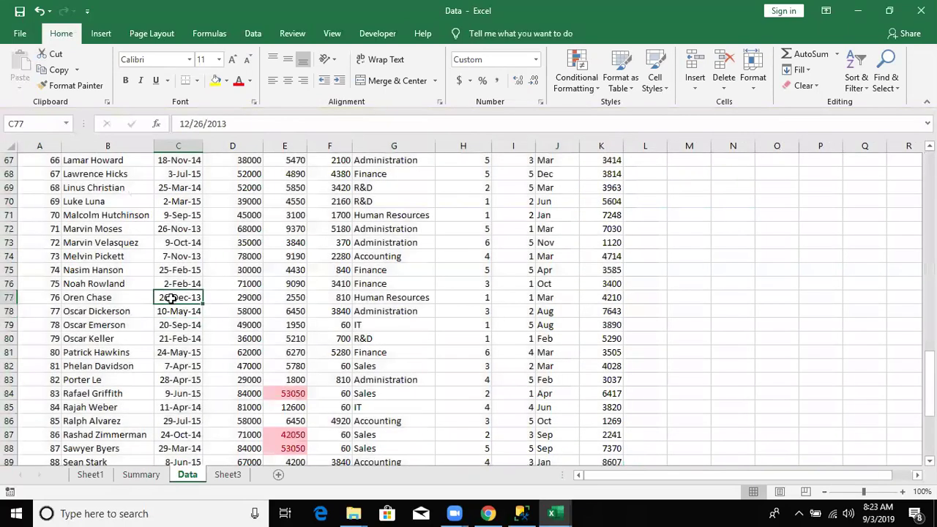
key("ctrl+Up")
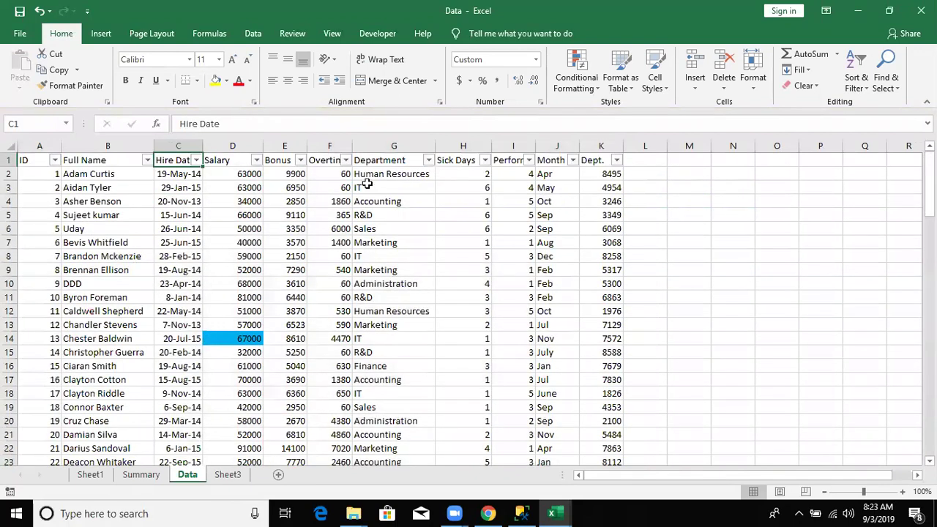
left_click(428, 160)
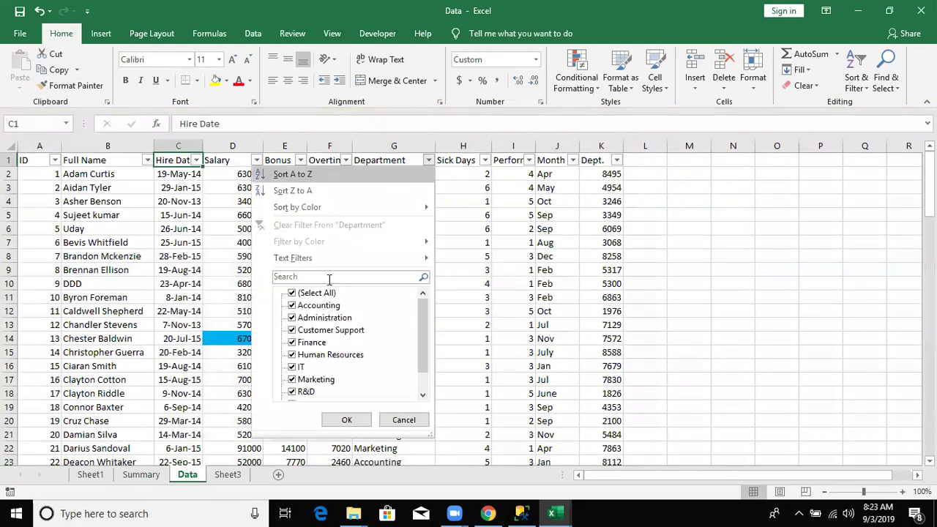
left_click(292, 294)
left_click(292, 367)
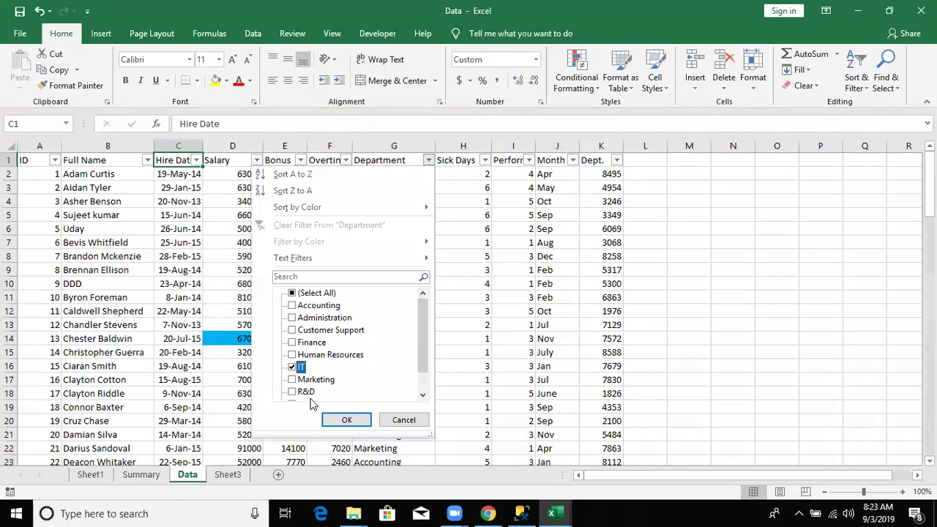
left_click(337, 420)
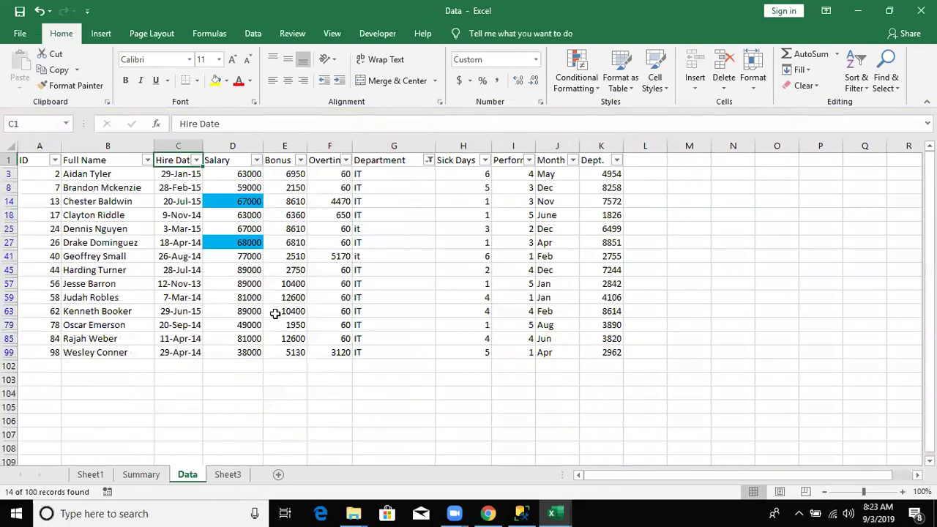
Step: Select D103:F103, then restore all departments in the Department filter
left_click(52, 368)
left_click_drag(216, 379, 322, 379)
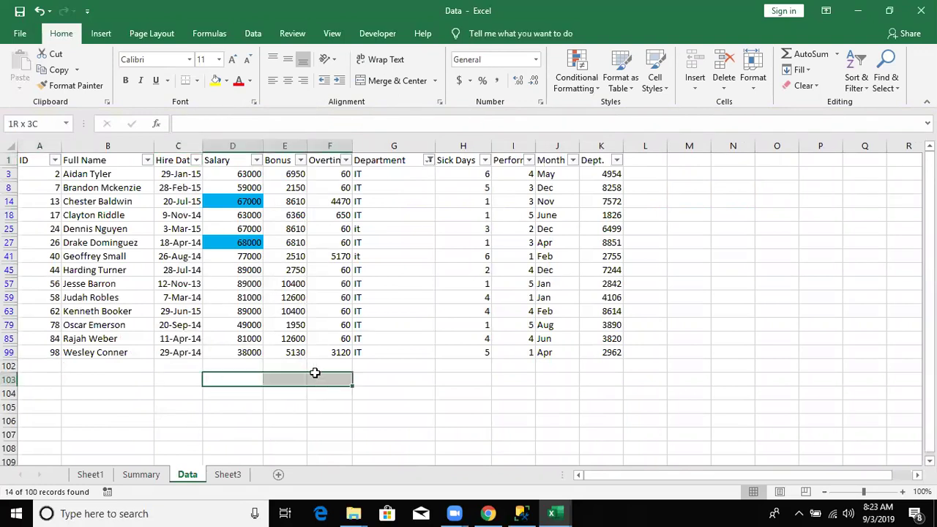
left_click(429, 160)
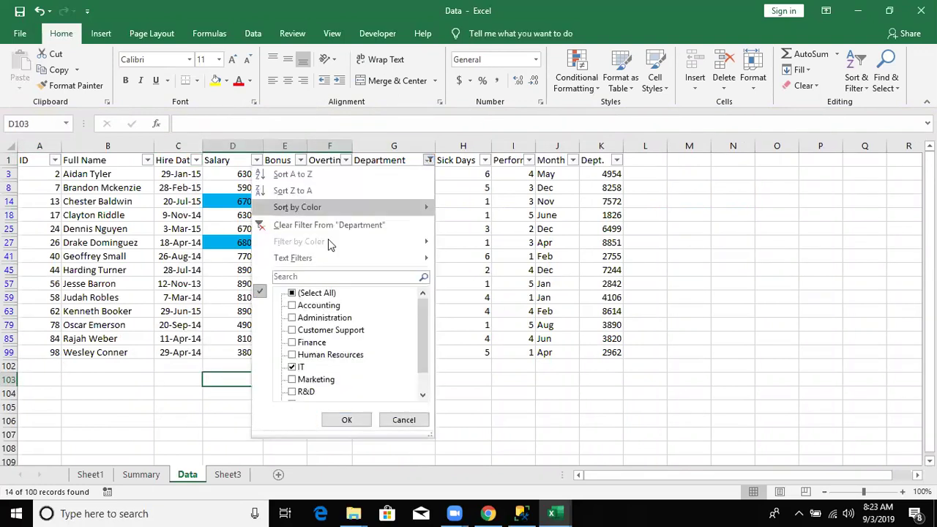
left_click(303, 294)
left_click(330, 415)
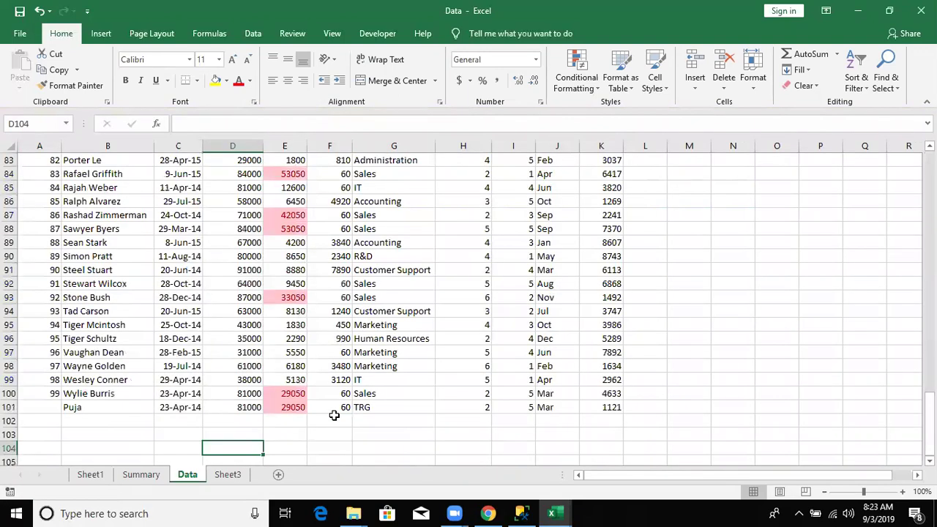
Step: Enter =SUM(D2:D101) in D103 for the salary total 6340000
type("=")
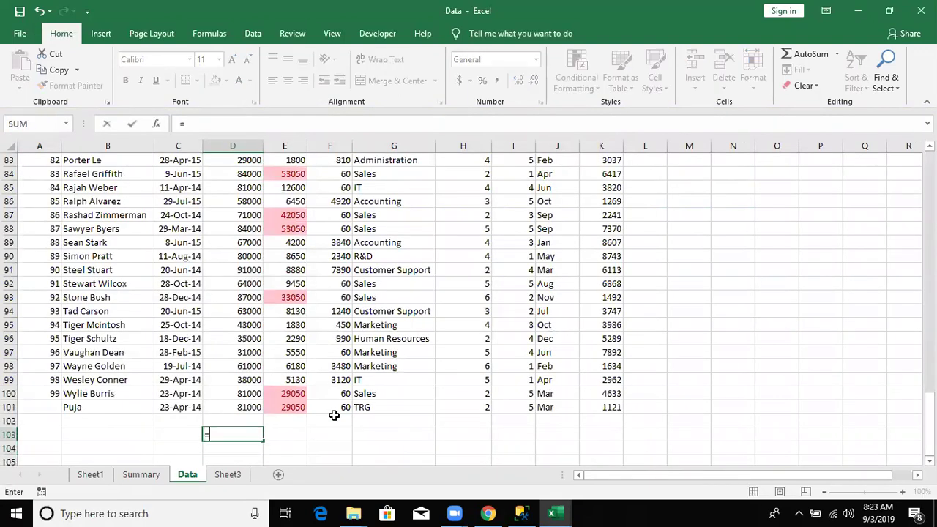
type("sum")
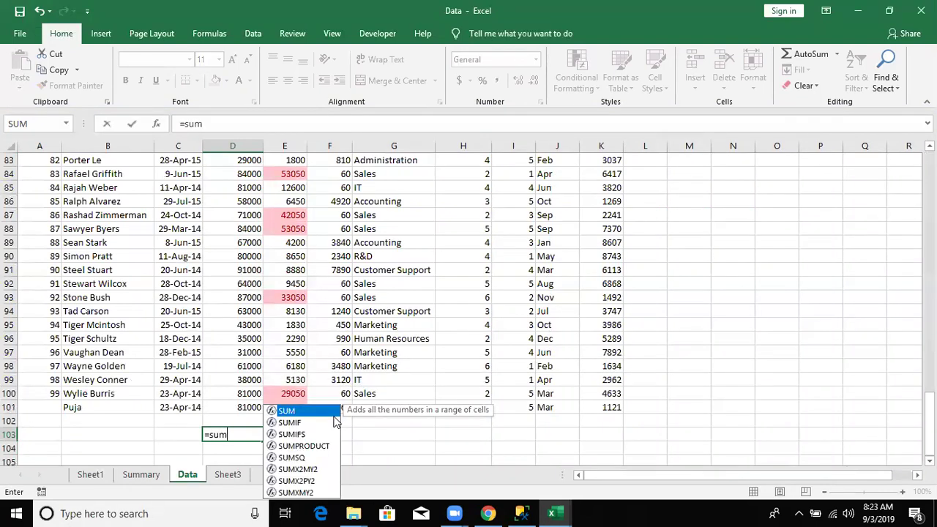
key("Tab")
key("Up")
key("Up")
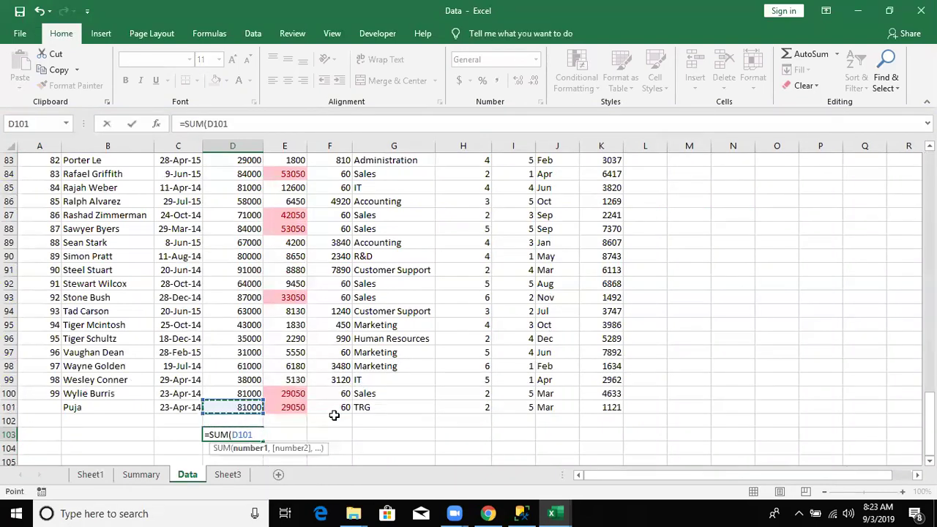
key("ctrl+shift+Up")
key("Return")
Step: Copy the total across to E103 and F103, giving Bonus 976503 and Overtime 184605
key("Up")
key("shift+Right")
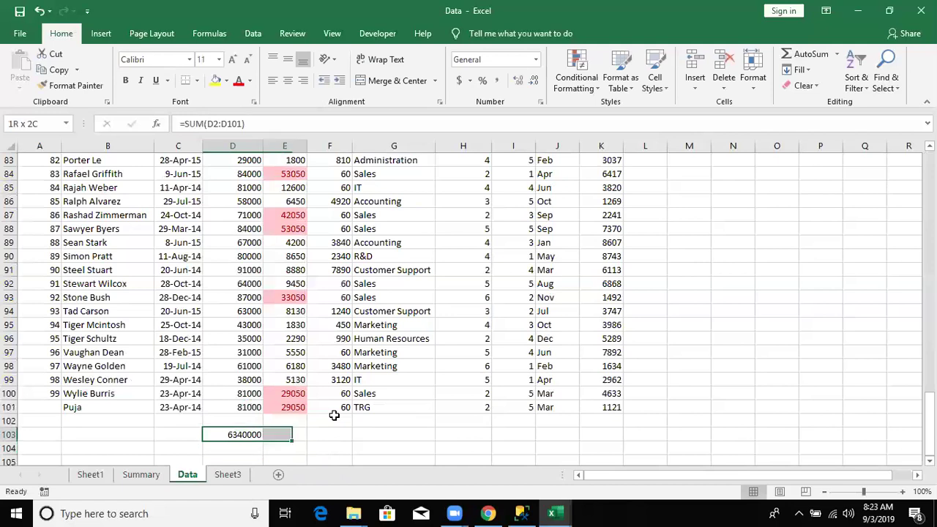
key("ctrl+r")
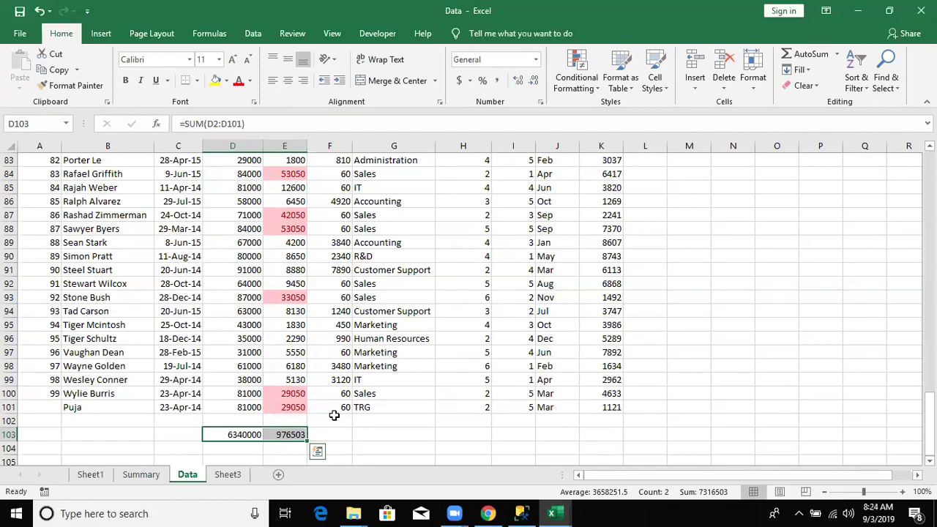
key("Right")
key("Right")
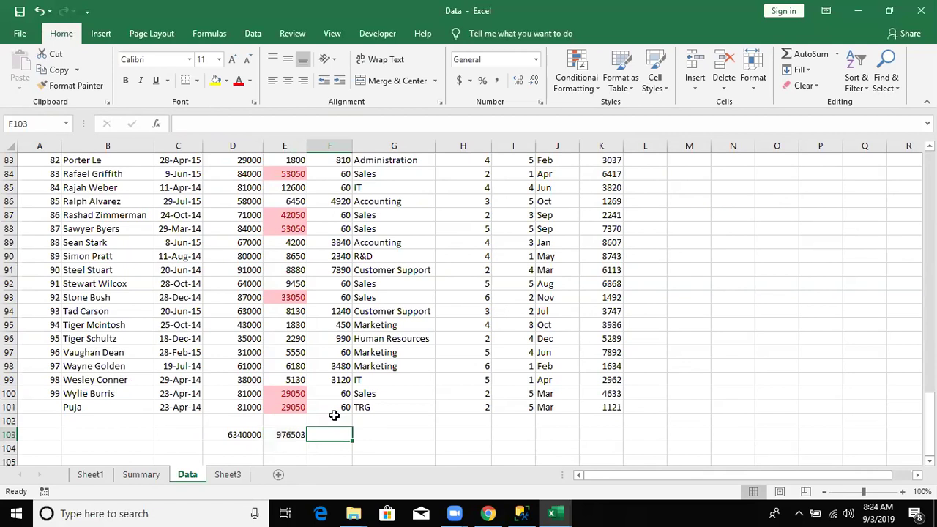
key("ctrl+r")
key("Left")
key("Left")
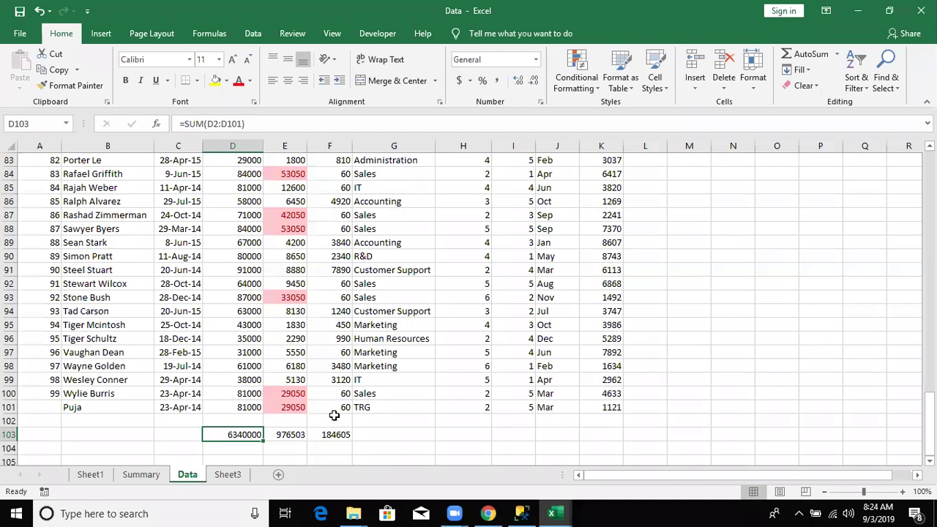
key("Up")
key("Up")
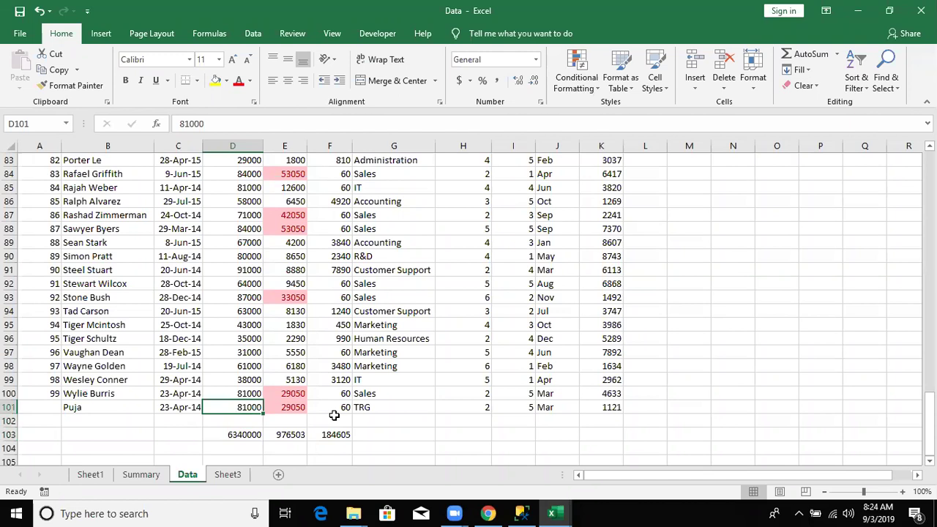
key("ctrl+Up")
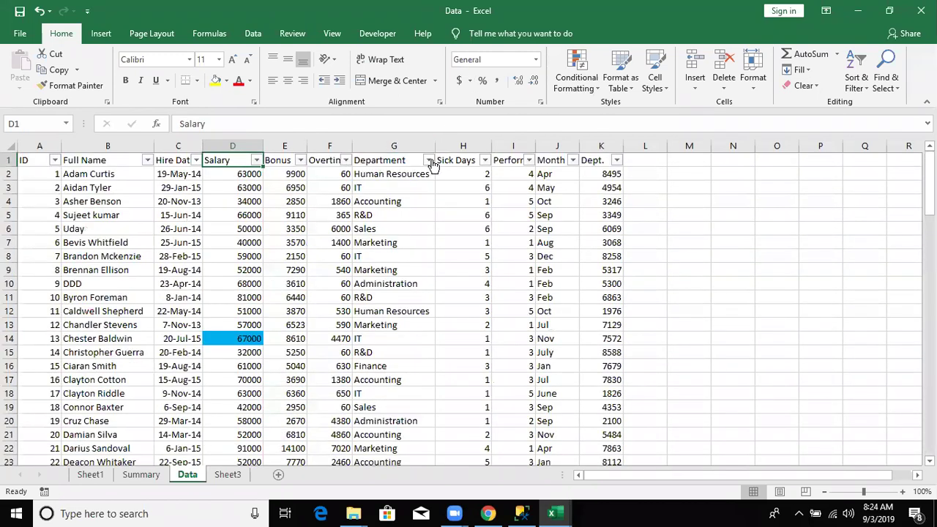
Step: Filter the Department column to IT only
left_click(429, 160)
left_click(301, 294)
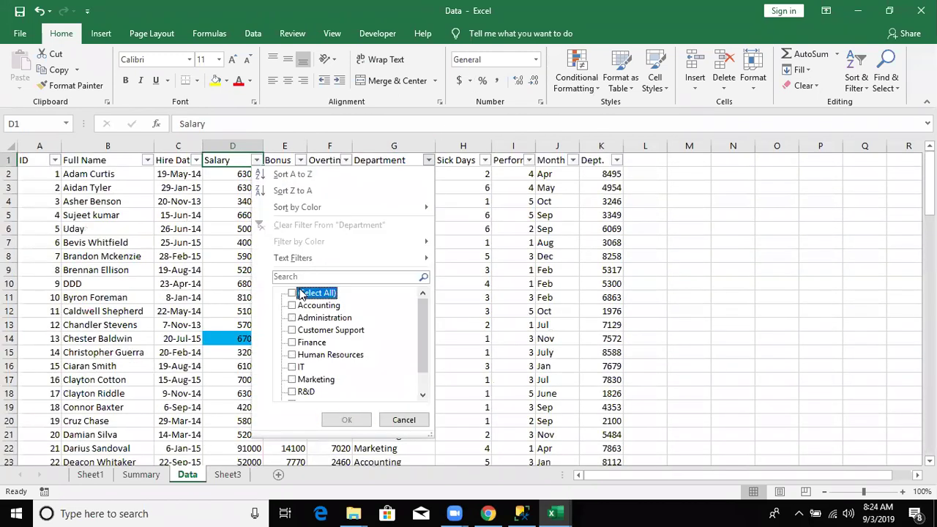
left_click(294, 366)
left_click(341, 412)
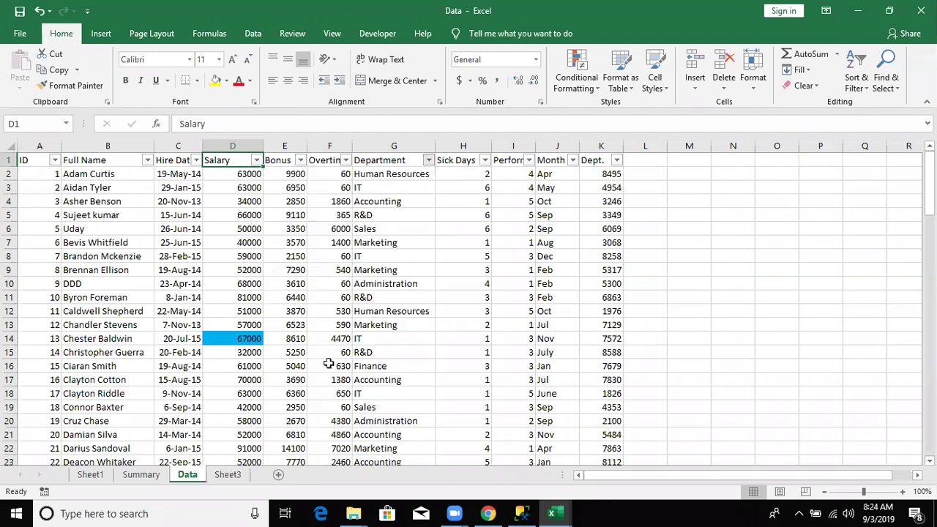
Step: Select D103 and the visible IT salaries D3:D99 to compare sums
left_click(249, 380)
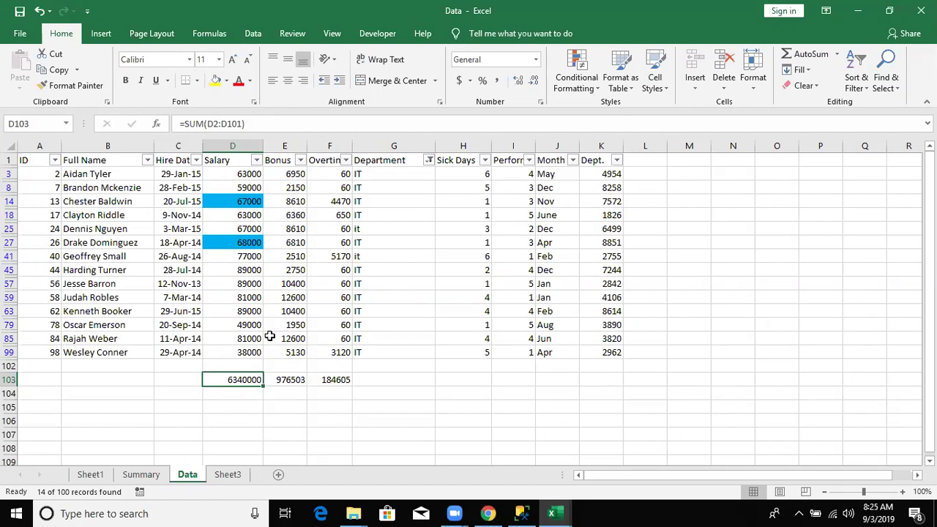
left_click(252, 352)
left_click_drag(254, 348, 240, 175)
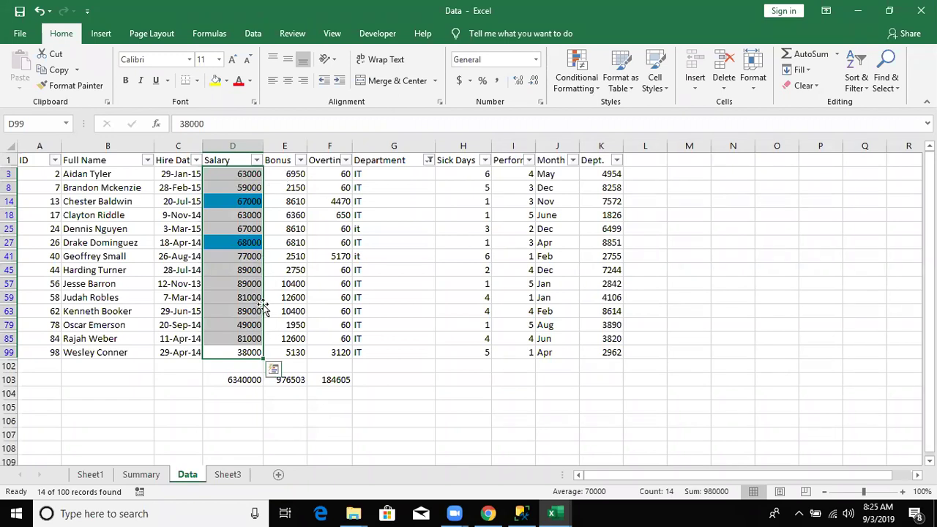
left_click(320, 258)
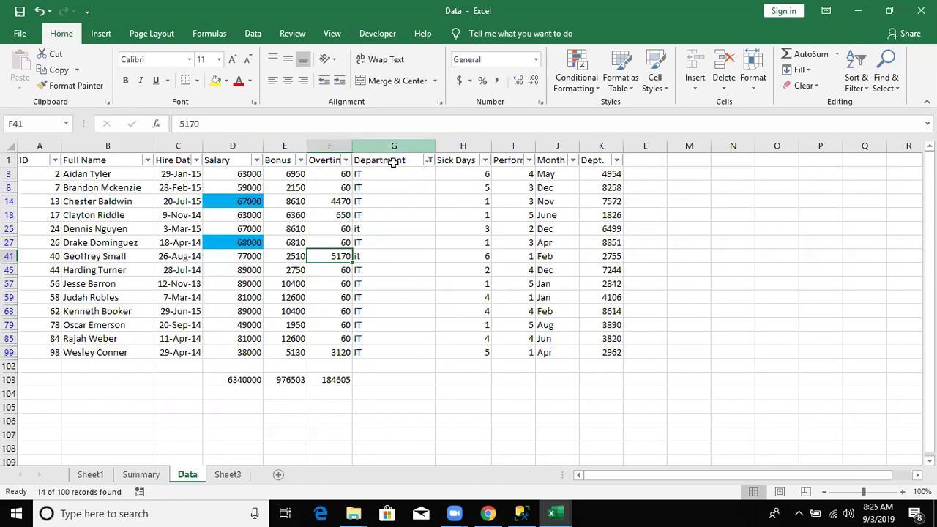
Step: Clear the Department filter and go to the salary total in D103
left_click(429, 160)
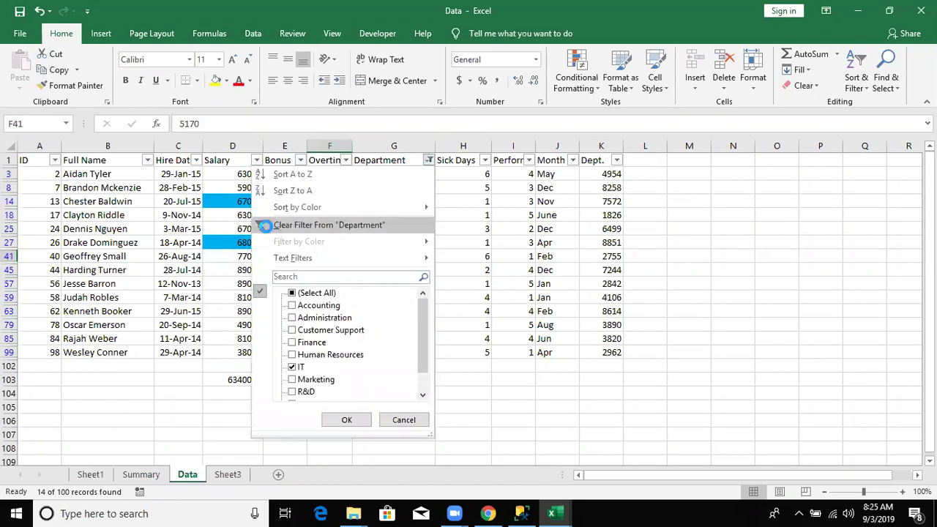
left_click(266, 226)
key("ctrl+Down")
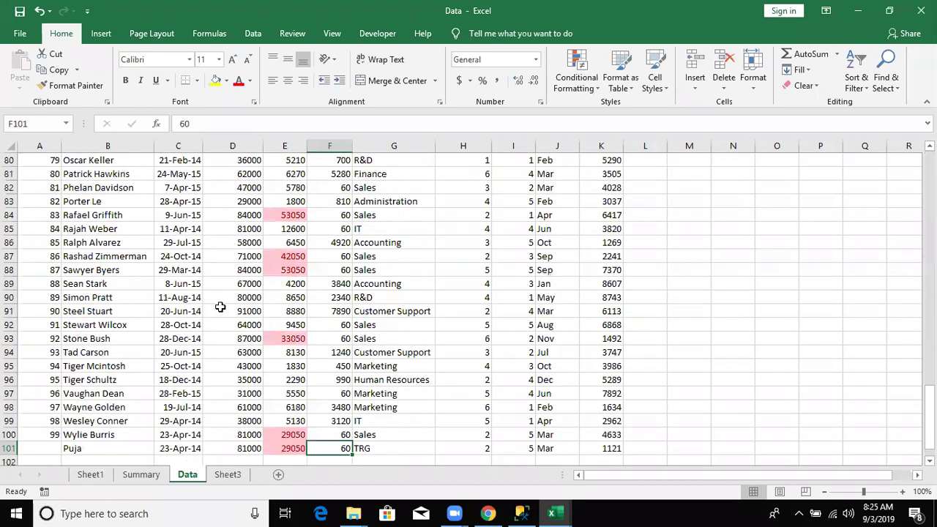
key("Down")
key("Down")
key("Left")
key("Left")
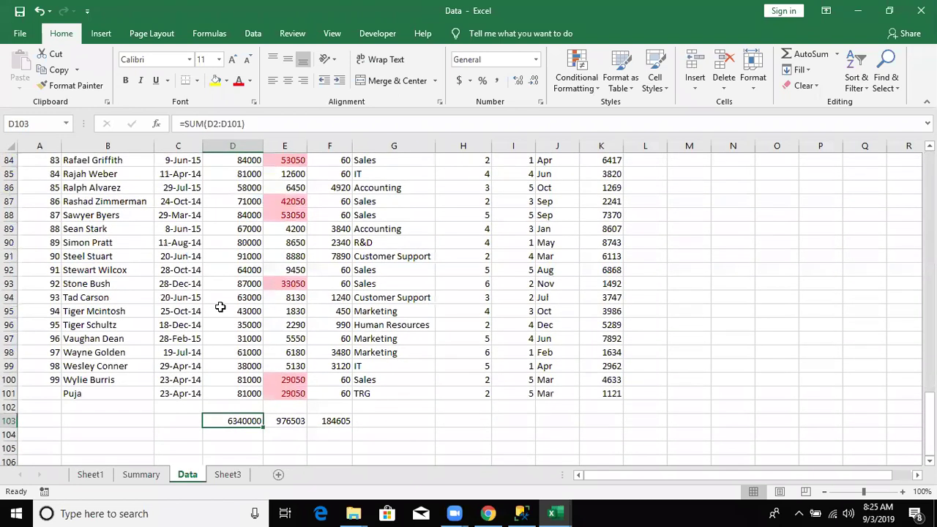
Step: Replace D103 with =SUBTOTAL(9,D1:D101), still totalling 6340000
type("=su")
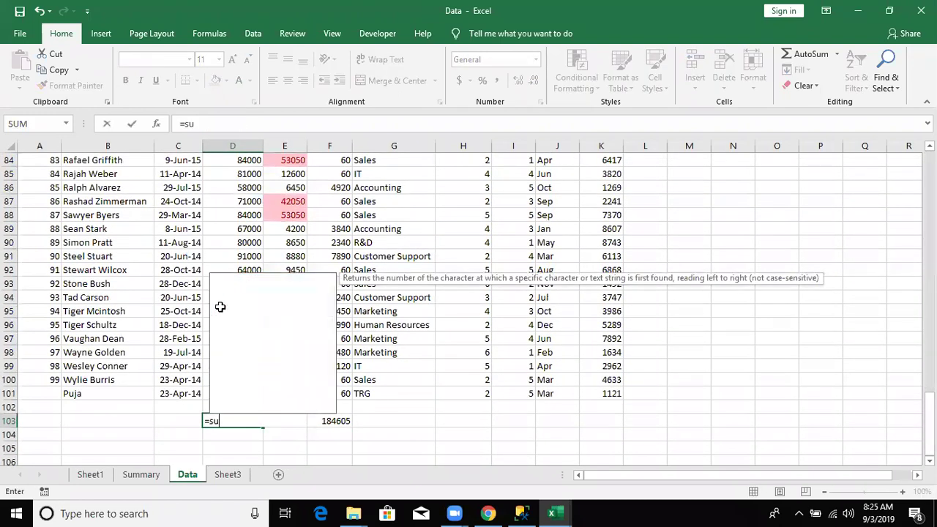
type("n")
key("BackSpace")
type("b")
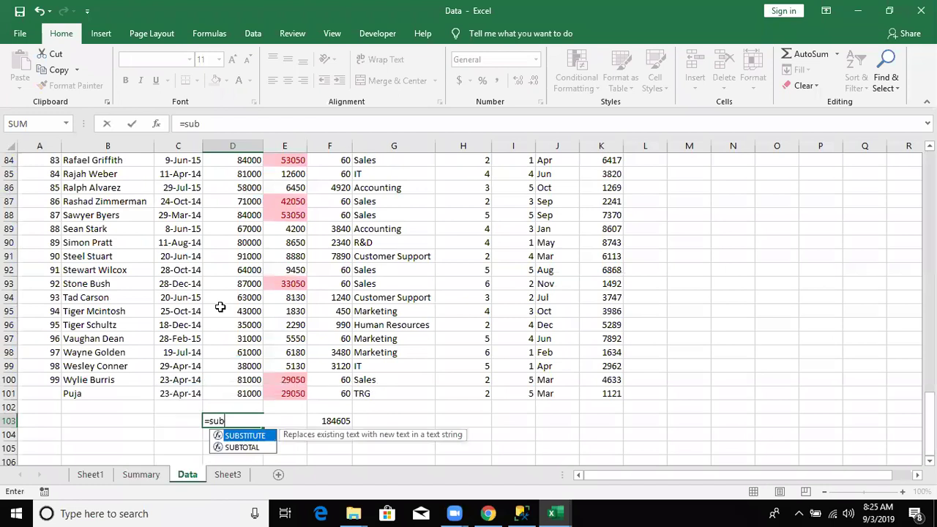
key("Down")
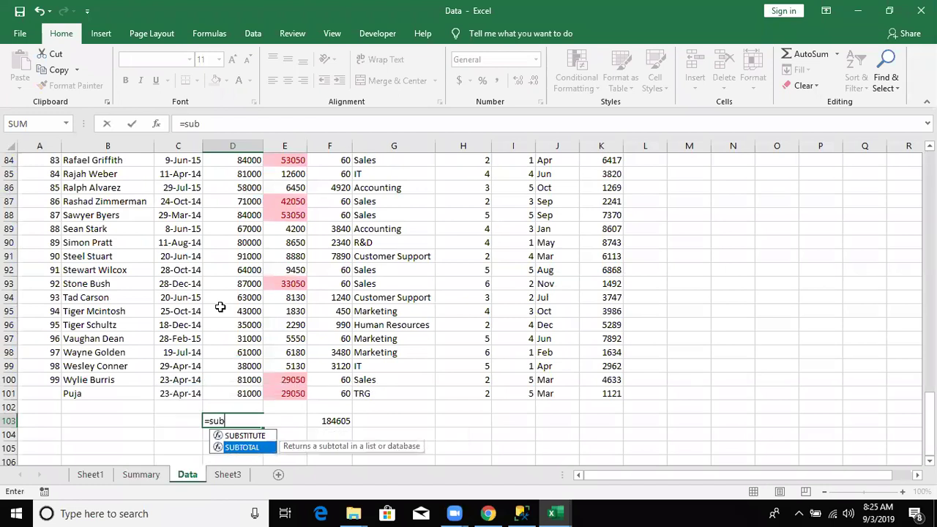
key("Tab")
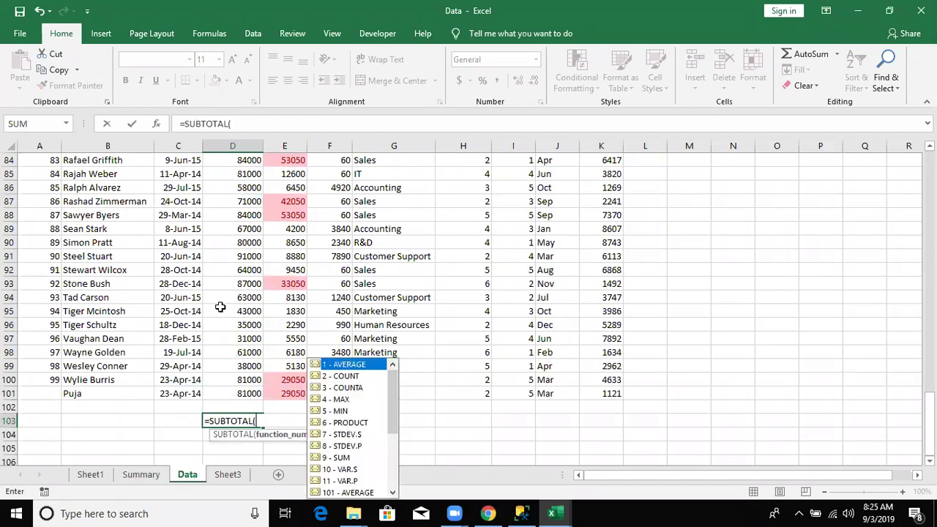
key("Down")
key("Down")
key("Down")
key("Down")
key("Down")
key("Down")
key("Down")
key("Down")
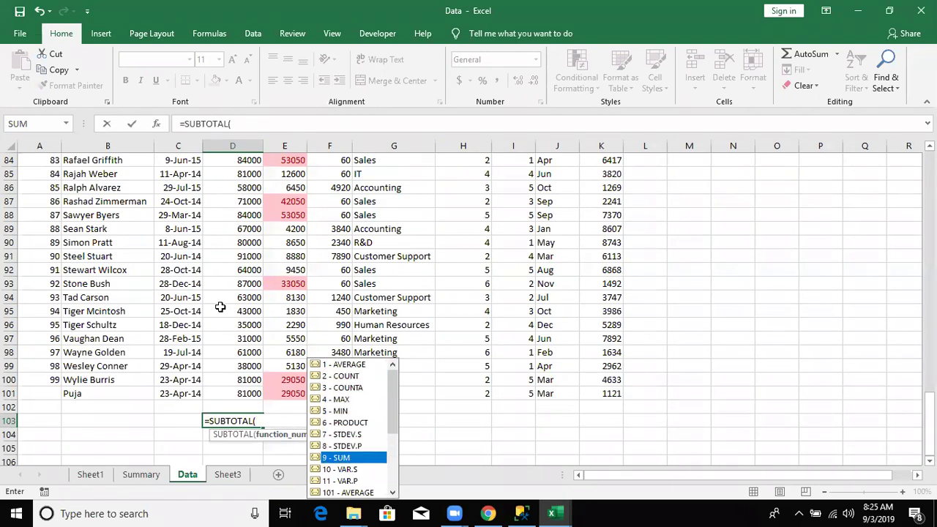
key("Up")
key("Up")
key("Up")
key("Up")
key("Up")
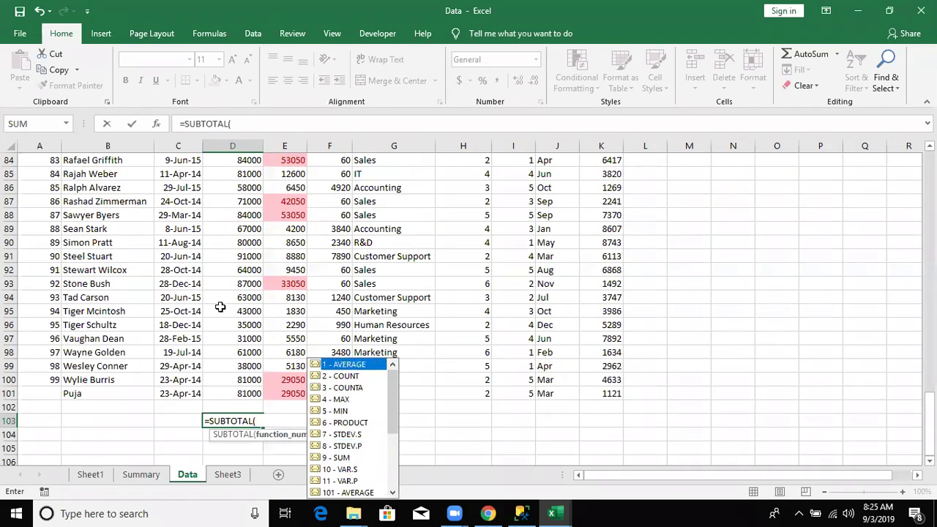
key("Down")
key("Down")
key("Down")
key("Down")
key("Down")
key("Down")
key("Down")
key("Down")
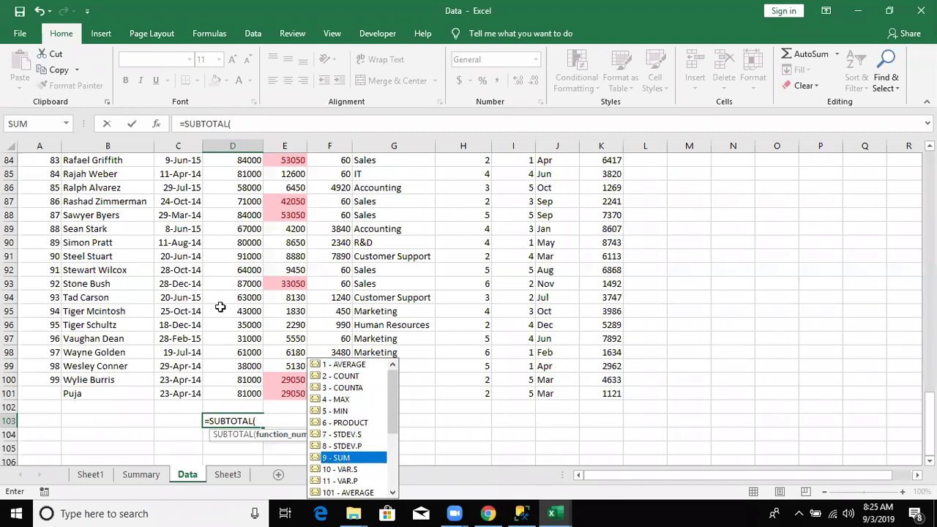
key("Tab")
type(",")
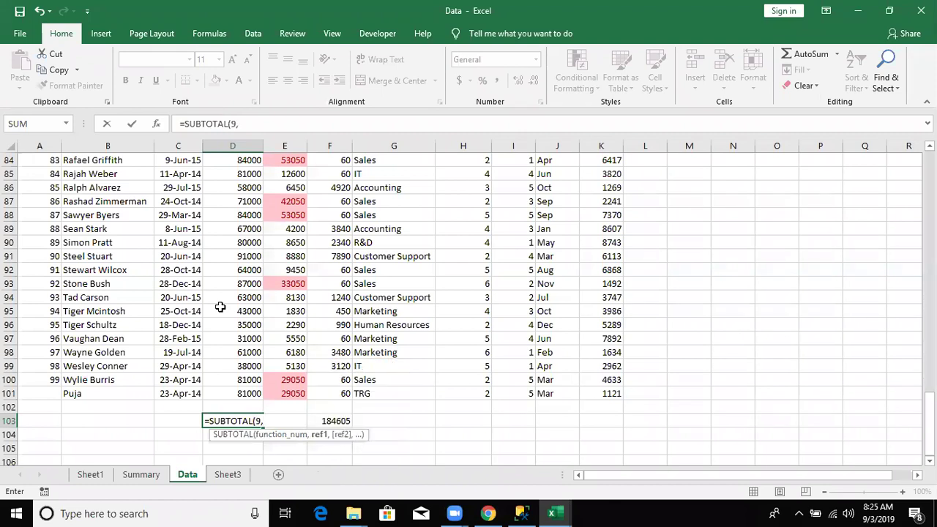
key("Up")
key("Up")
key("ctrl+shift+Up")
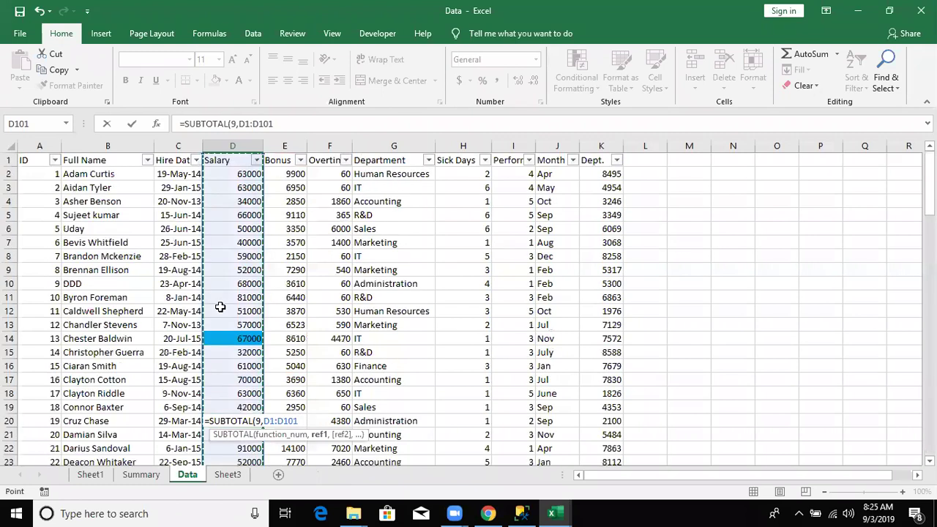
key("Return")
Step: Extend the SUBTOTAL across to E103:F103 and return to the table header
key("Up")
key("shift+Right")
key("shift+Right")
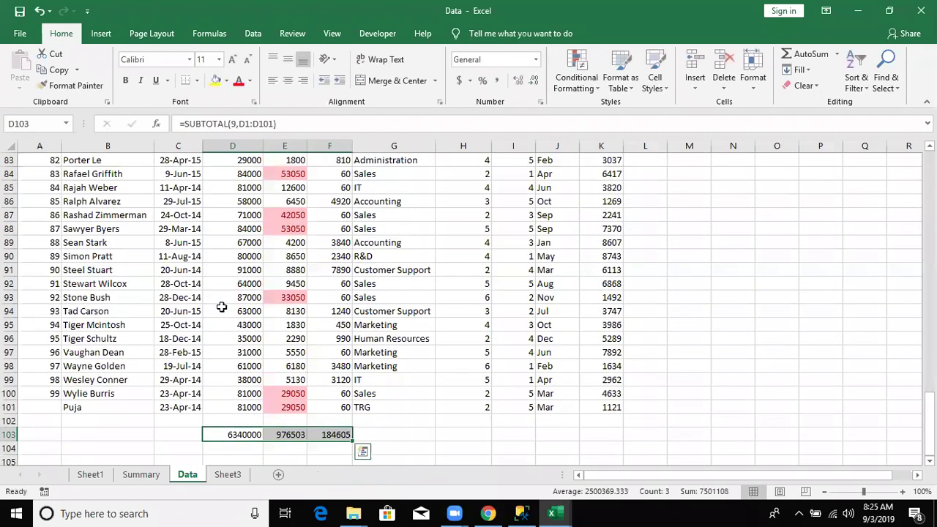
key("ctrl+Up")
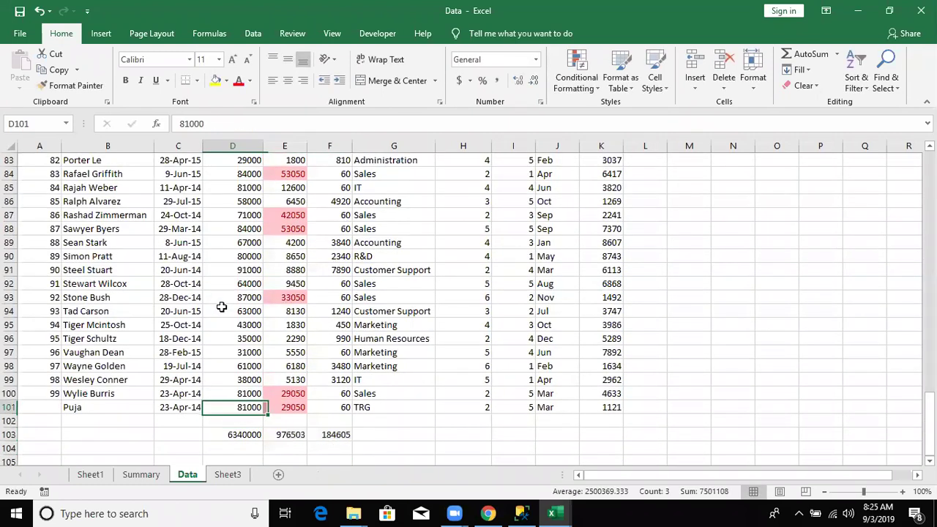
key("ctrl+Up")
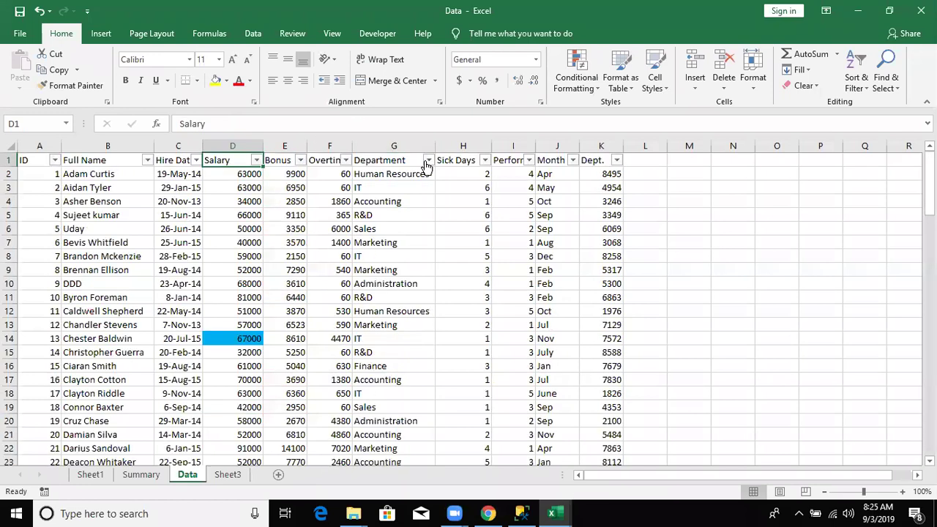
Step: Refilter Department to IT only, so the subtotals read 980000, 97830 and 14010
left_click(428, 159)
left_click(293, 293)
left_click(292, 367)
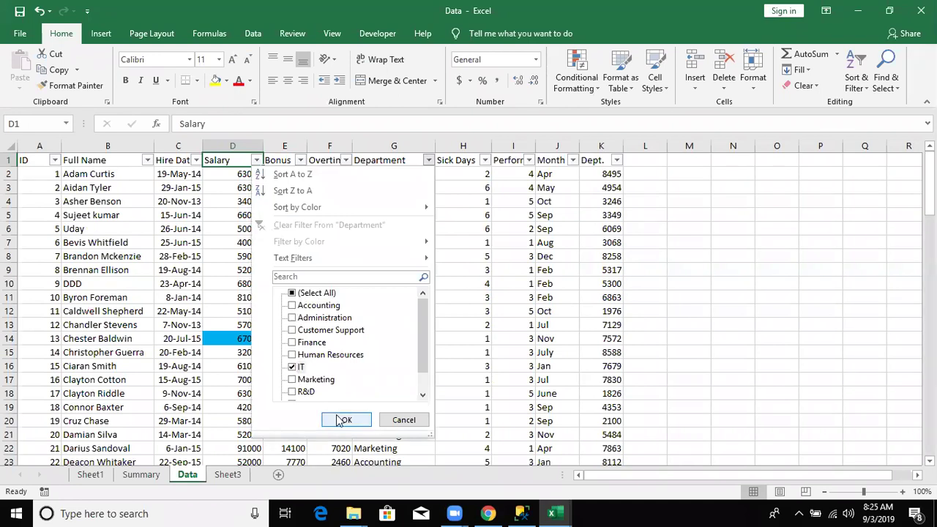
left_click(346, 419)
Step: Check D103's SUBTOTAL, select the visible IT salaries D3:D99, and pick D85
left_click(255, 379)
left_click_drag(249, 354, 249, 178)
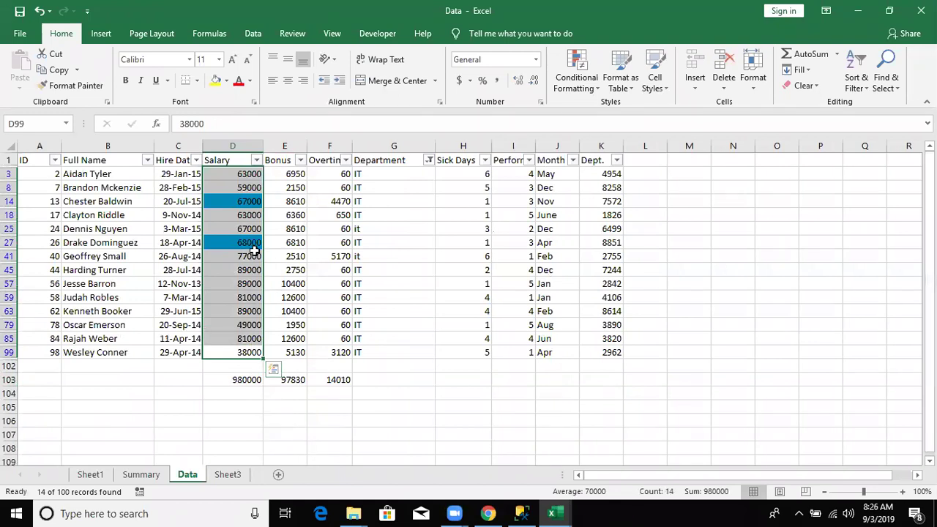
left_click(260, 341)
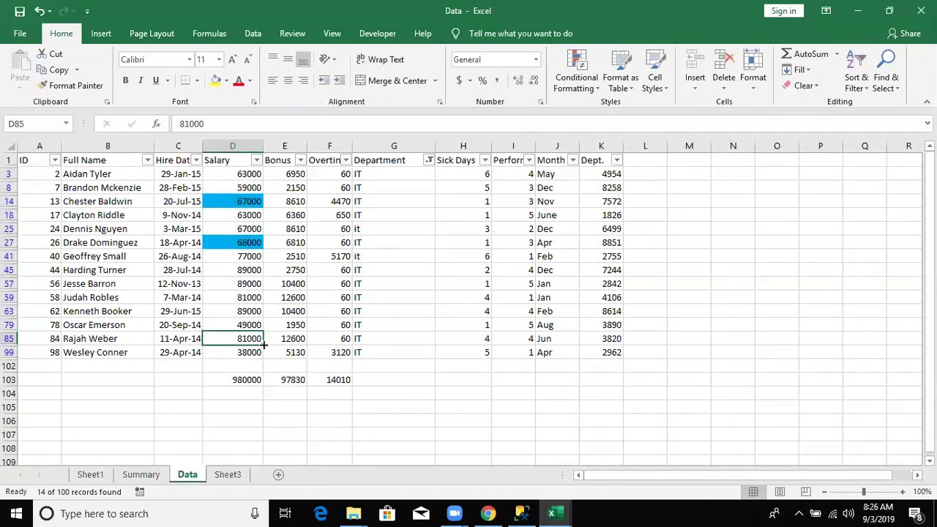
Step: Enter =NA() in D85 and confirm the D103 salary subtotal turns #N/A
type("=NA(")
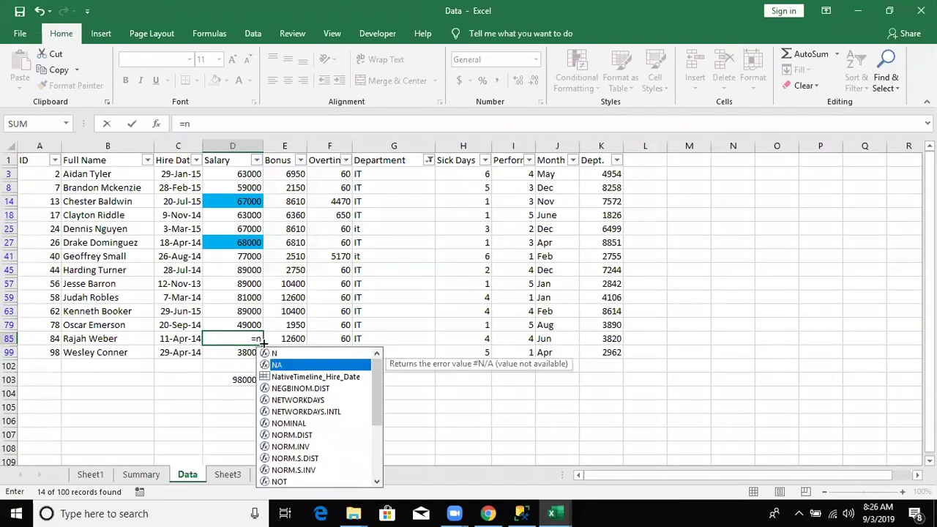
key("Tab")
type(")")
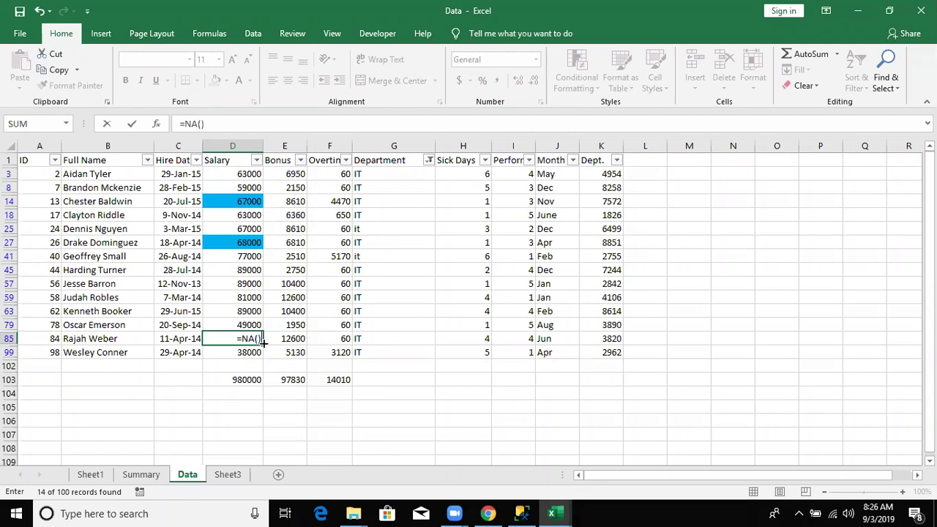
key("Return")
key("Return")
key("Down")
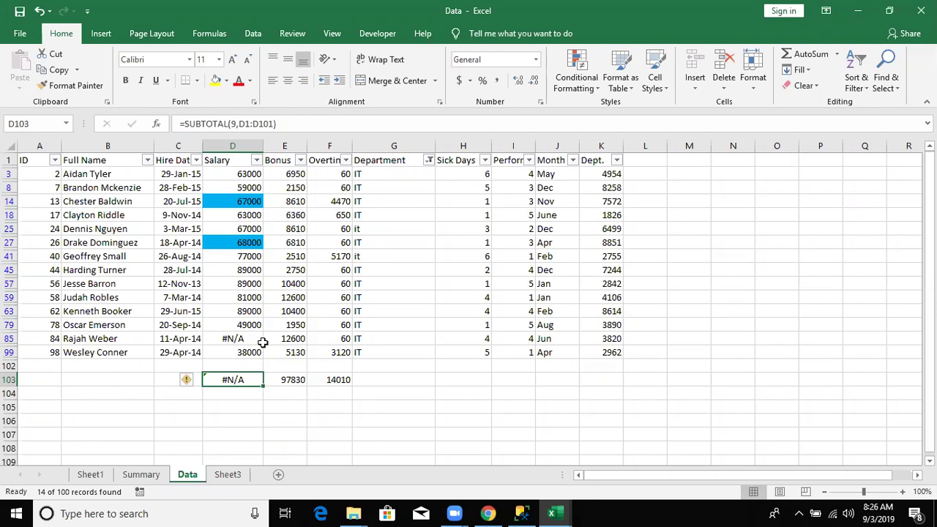
left_click(243, 395)
Step: Enter =AGGREGATE(9,7,D1:D100) in D104 for 899000 despite #N/A, then switch to Book1's E5
type("=ag")
key("Tab")
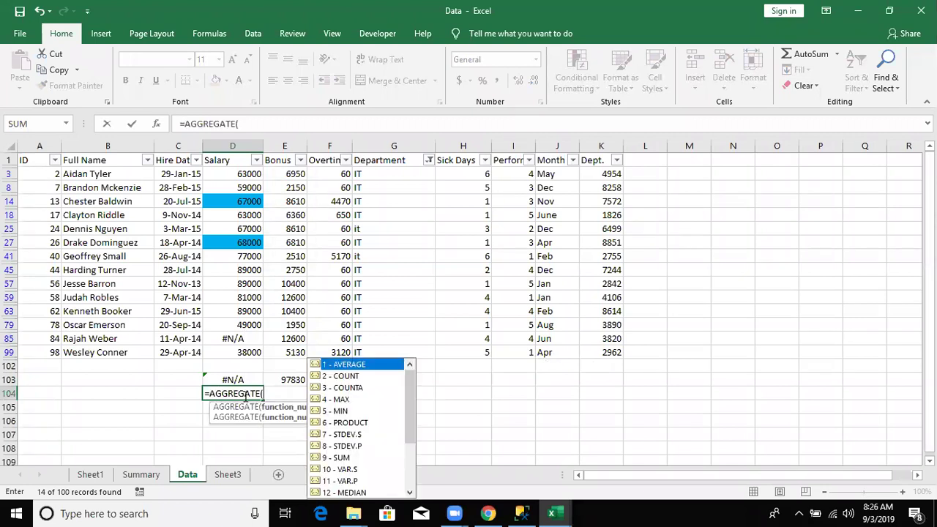
key("Down")
key("Down")
key("Down")
key("Down")
key("Down")
key("Down")
key("Down")
key("Down")
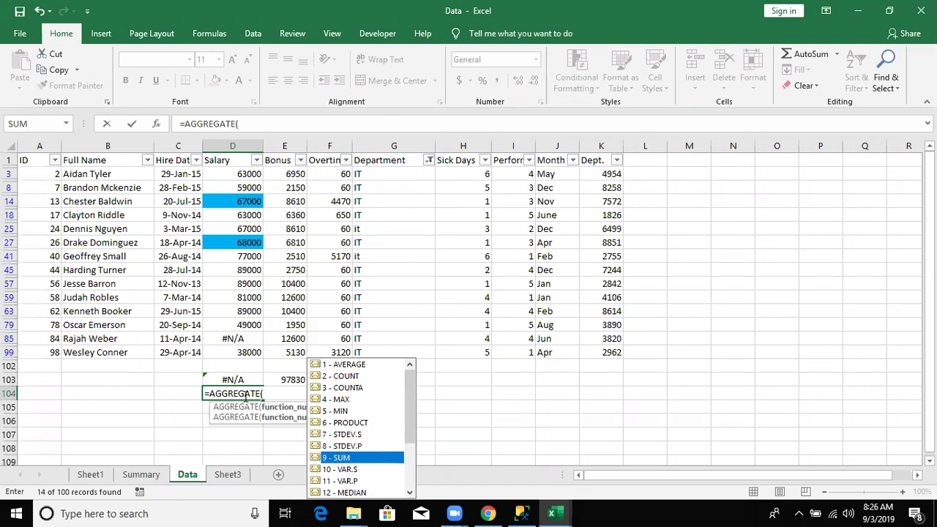
key("Tab")
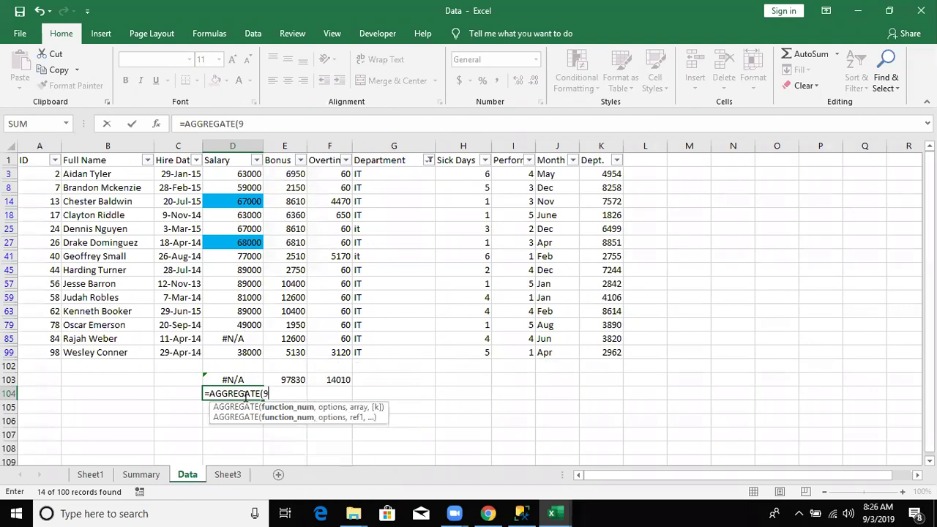
type(",")
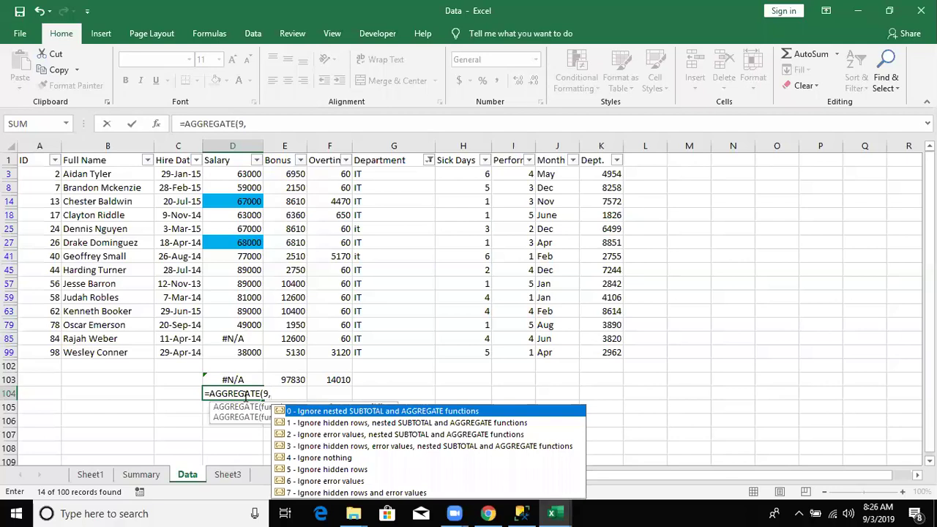
key("Down")
key("Down")
key("Down")
key("Down")
key("Down")
key("Down")
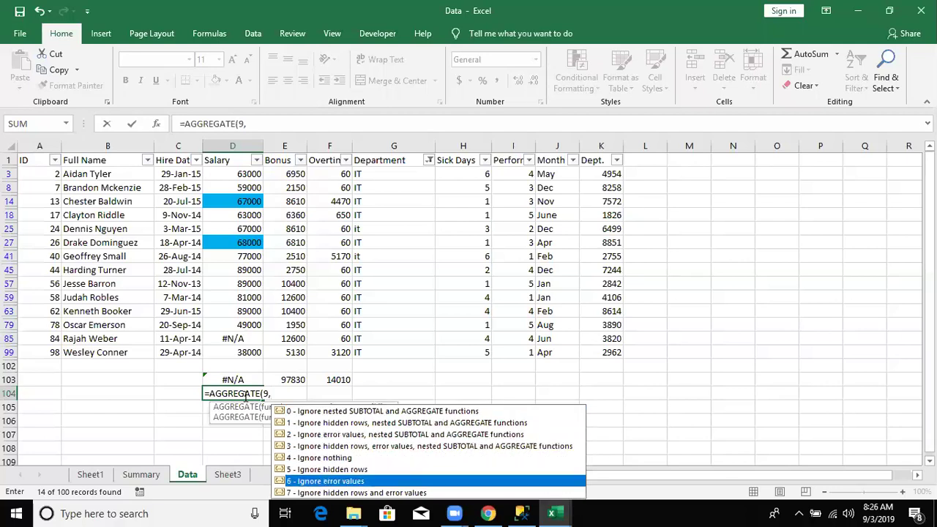
key("Down")
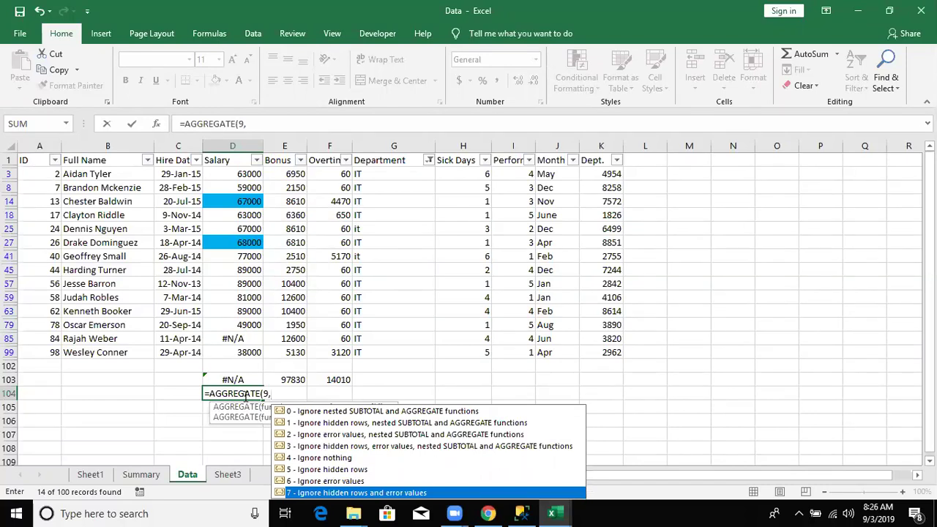
key("Tab")
type(",")
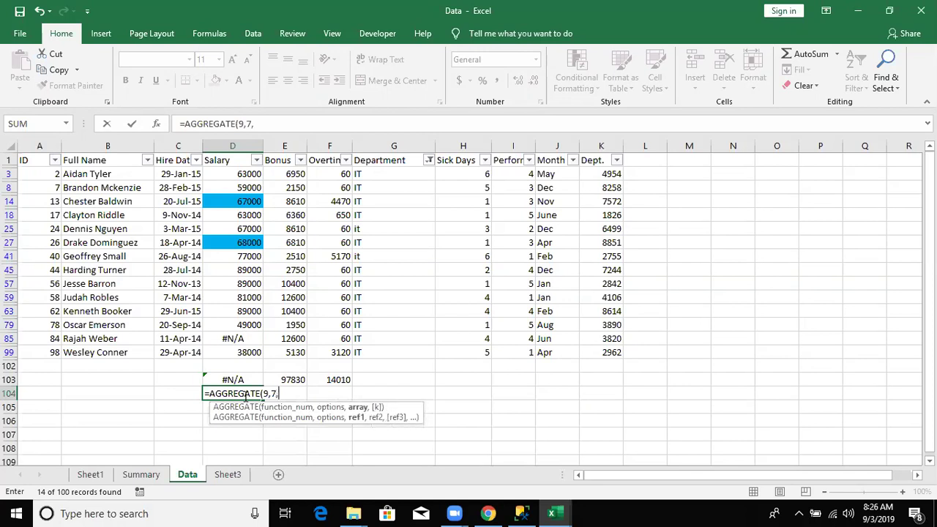
type("d1:d")
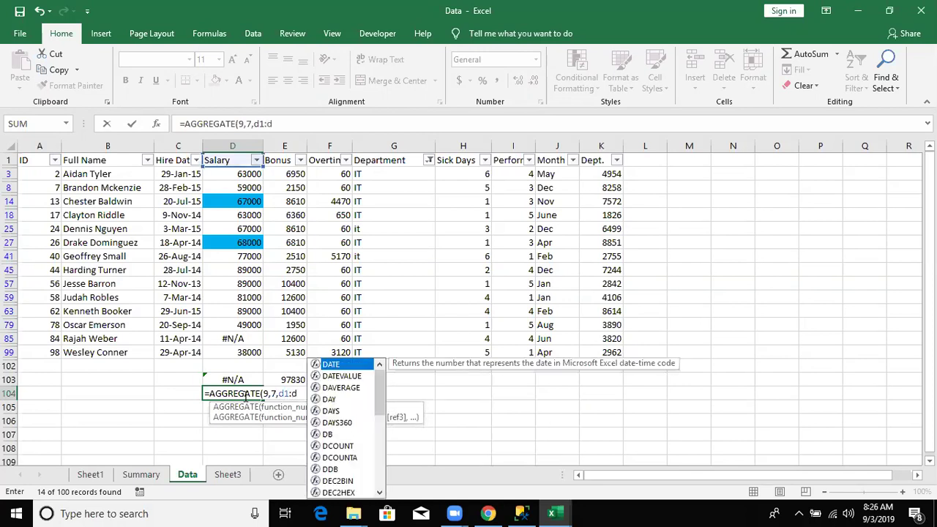
type("100)")
key("ctrl+Return")
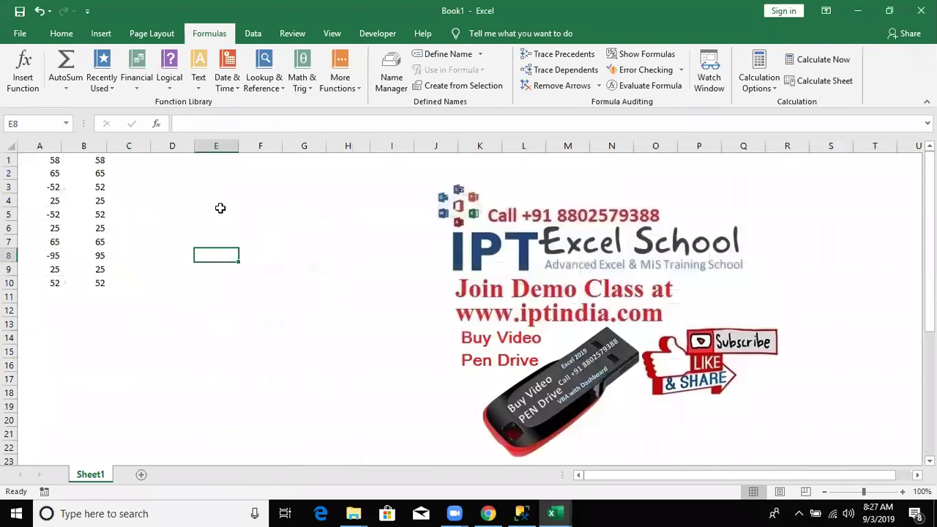
left_click(221, 211)
Step: Enter the numbers 52, 36, 25, 63, 52, 63 down E5:E10
type("52 36 ")
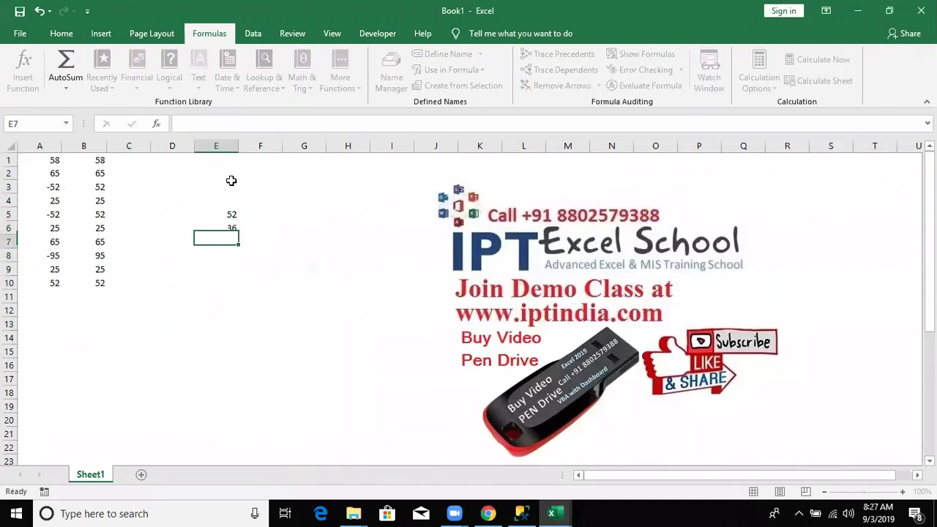
type("25")
key("ctrl+Return")
key("Return")
type("63")
key("Return")
type("52")
key("Return")
type("63")
key("Return")
Step: Replace E7 with the formula =C7/D7, producing a #DIV/0! error
key("Up")
key("Up")
key("Up")
key("Right")
key("Up")
key("Left")
type("=")
key("Left")
key("Left")
type("/D7")
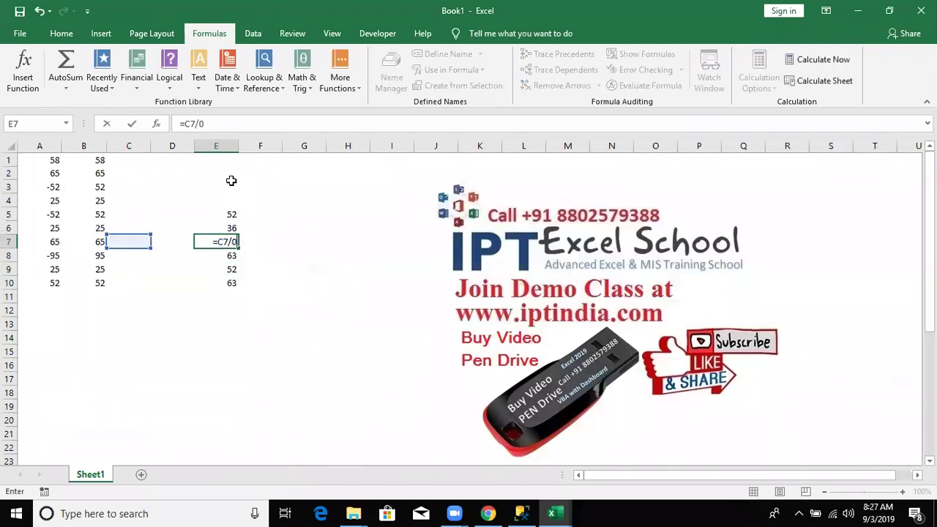
key("Return")
Step: Try =SUM(E5:E10) in E11, which returns #DIV/0!
key("Down")
key("Down")
key("Down")
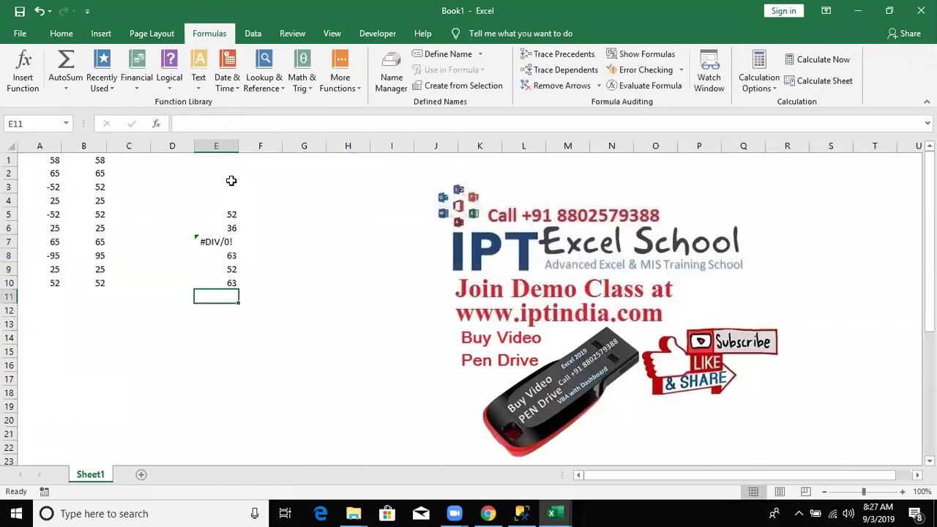
type("=sum")
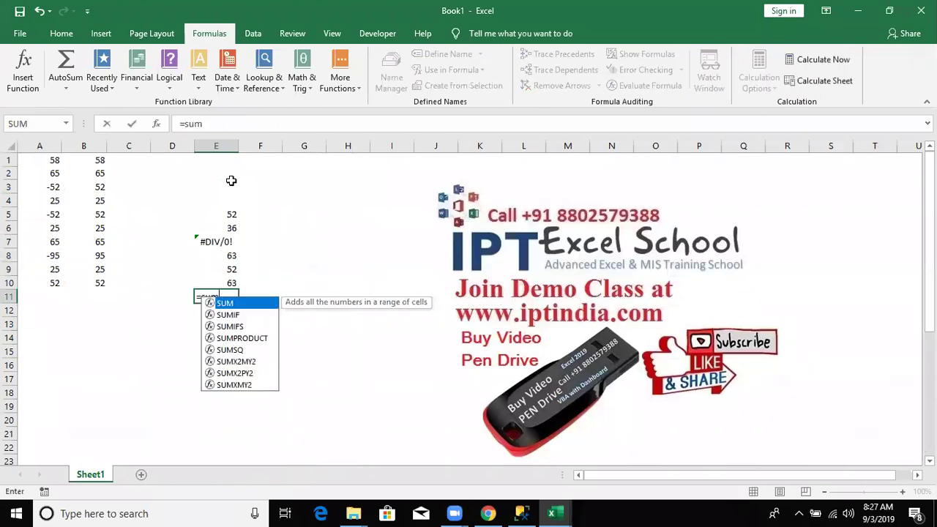
key("Tab")
key("Up")
key("ctrl+shift+Up")
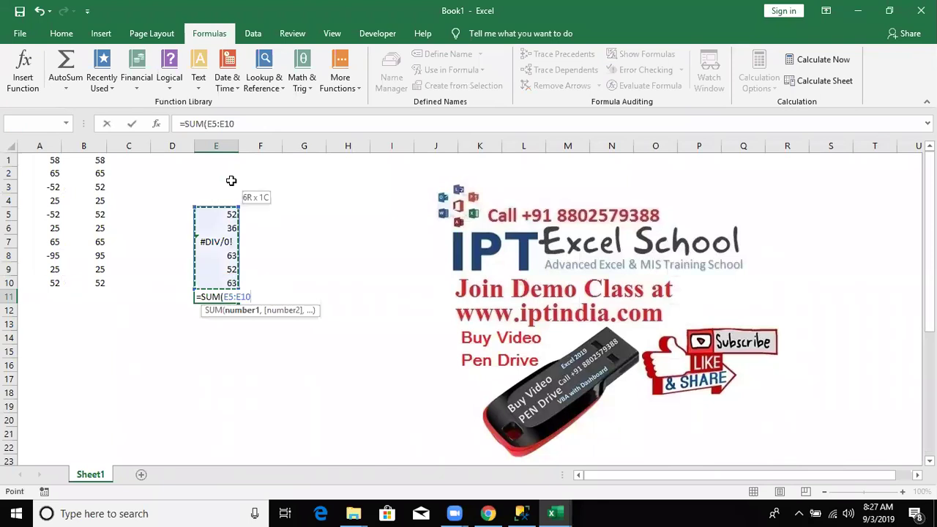
key("Return")
Step: Clear the SUM from E11 and start an AGGREGATE formula instead
key("Up")
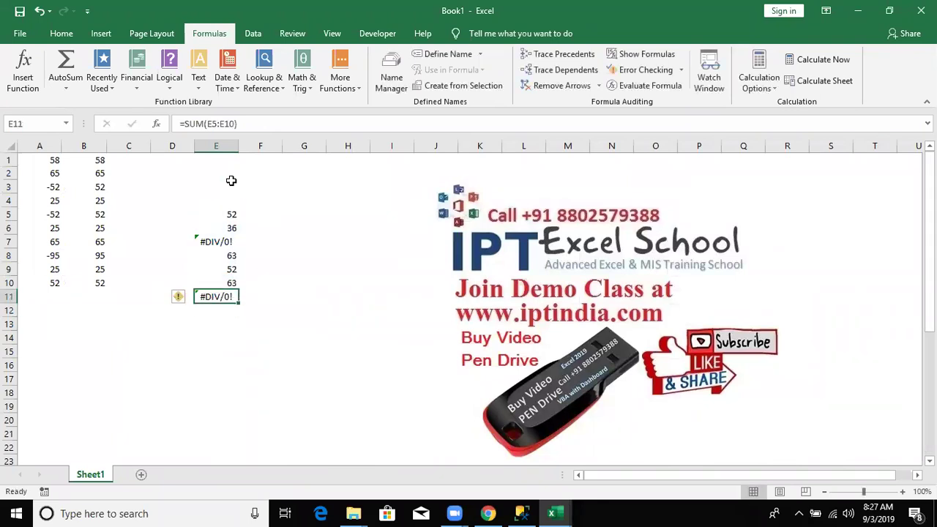
key("Delete")
type("=ag")
key("Tab")
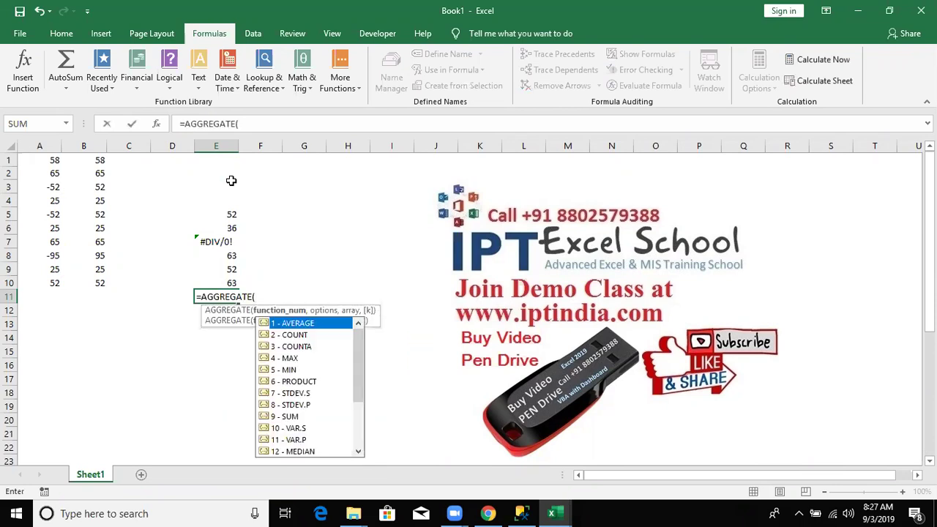
Step: Complete E11 as =AGGREGATE(9,6,E5:E10), returning 266 by skipping the #DIV/0! in E7
key("Down")
key("Down")
key("Down")
key("Down")
key("Down")
key("Down")
key("Down")
key("Down")
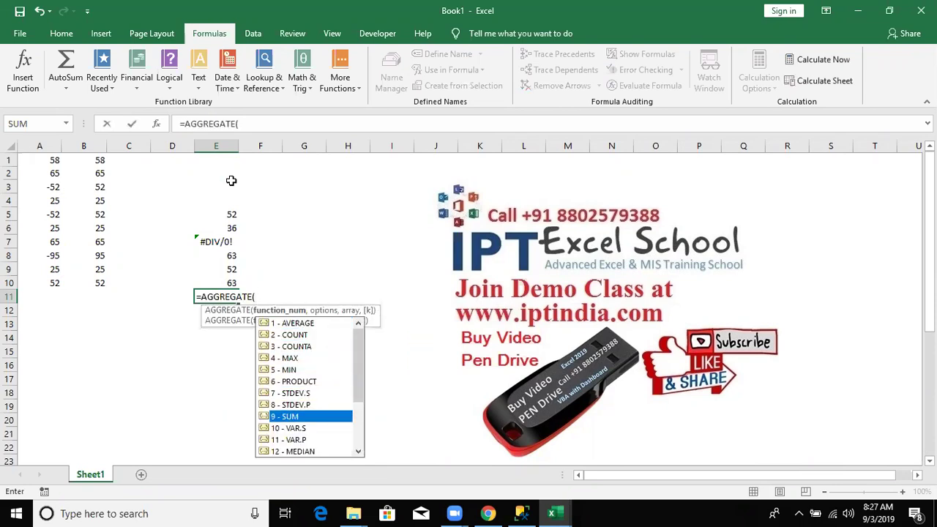
key("Tab")
type(",")
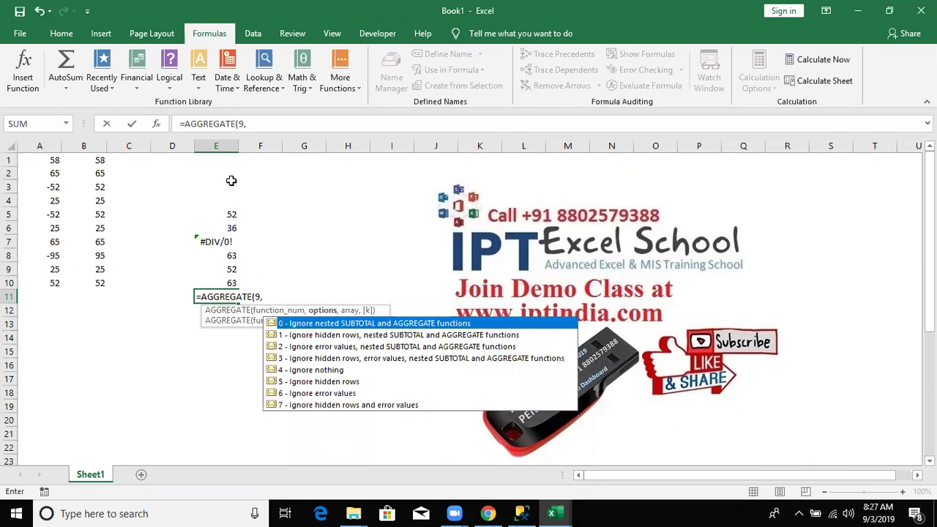
key("Down")
key("Down")
key("Down")
key("Down")
key("Down")
key("Down")
key("Tab")
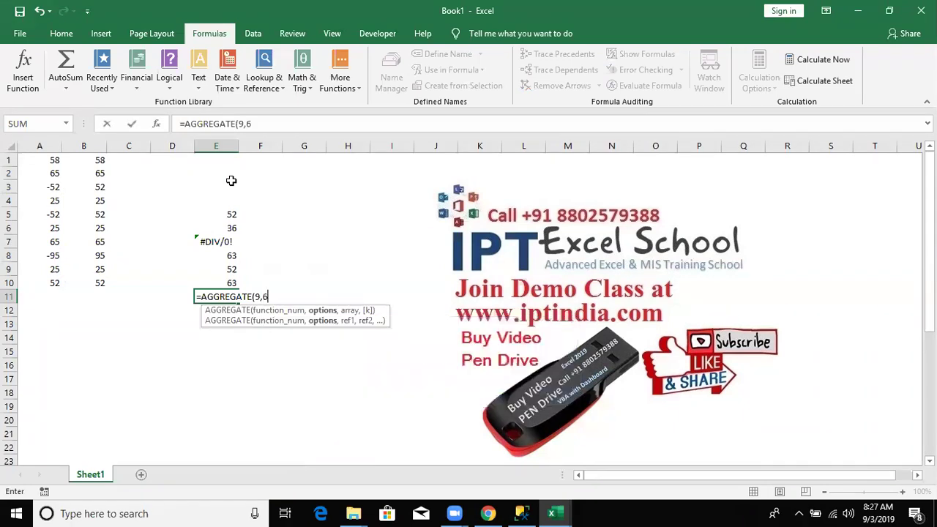
type(",")
key("Up")
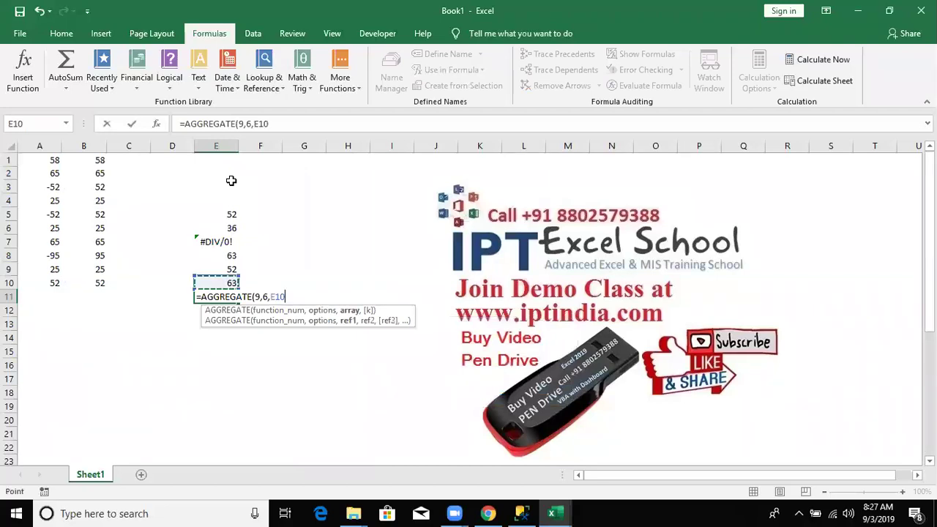
key("shift+Up")
key("shift+Up")
key("shift+Up")
key("Return")
key("Up")
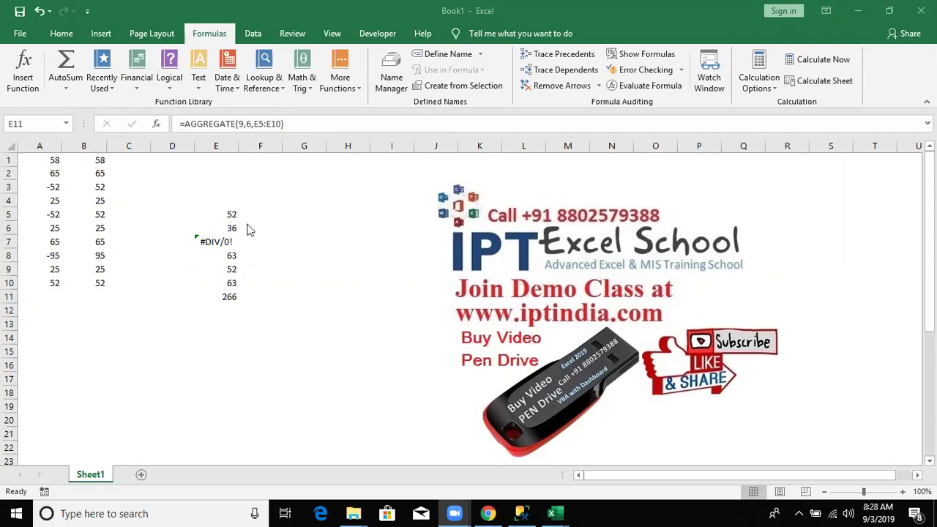
Step: Look through the Formulas > Math & Trig function list
left_click(313, 227)
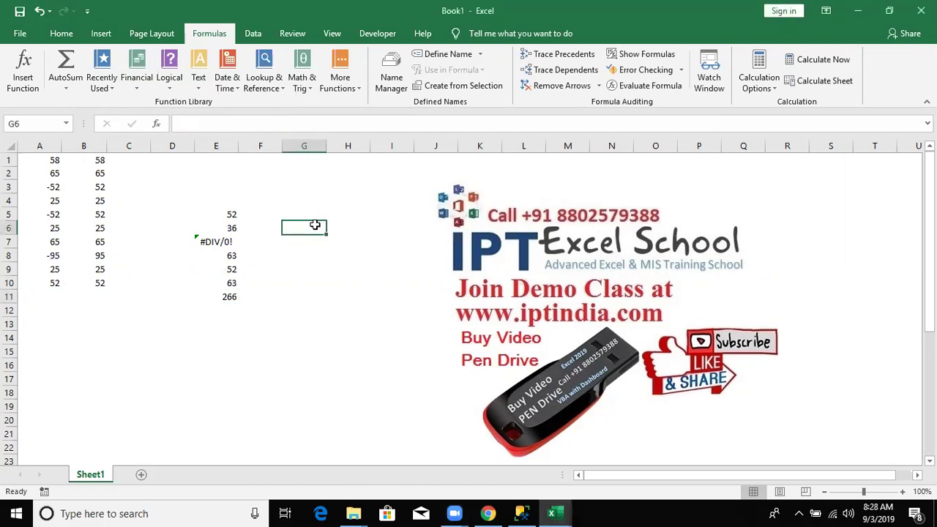
left_click(300, 86)
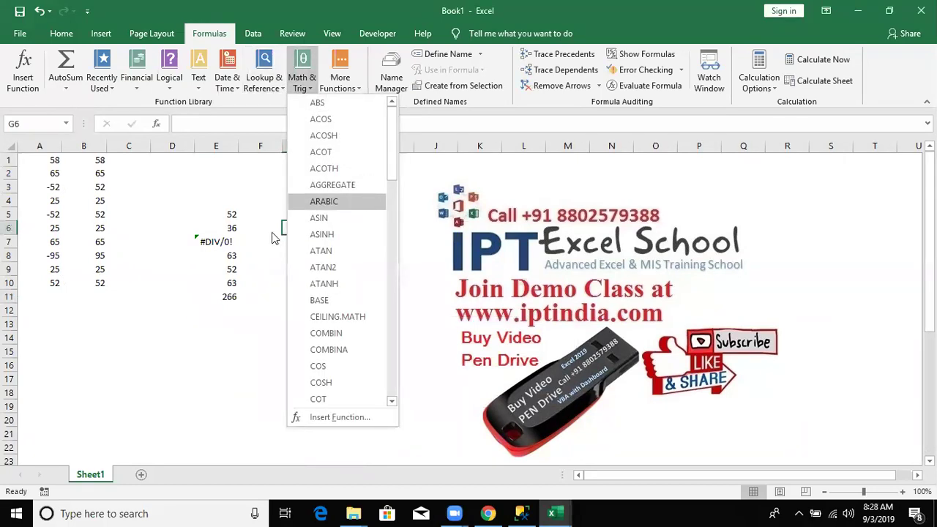
left_click(267, 211)
Step: Enter the numbers 1 through 8, then 10, down F5:F13
left_click(267, 211)
type("1")
key("Return")
type("2")
key("Return")
type("3")
key("Return")
type("4")
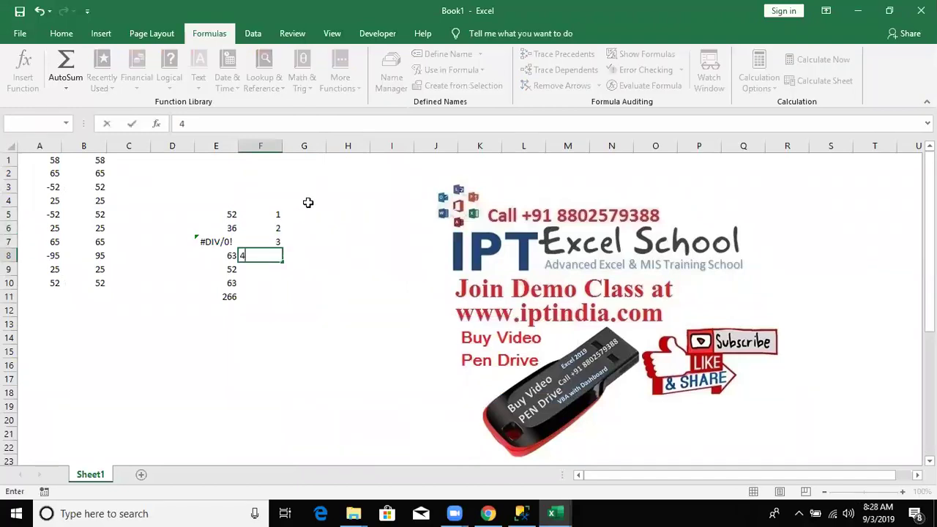
key("Return")
type("5")
key("Return")
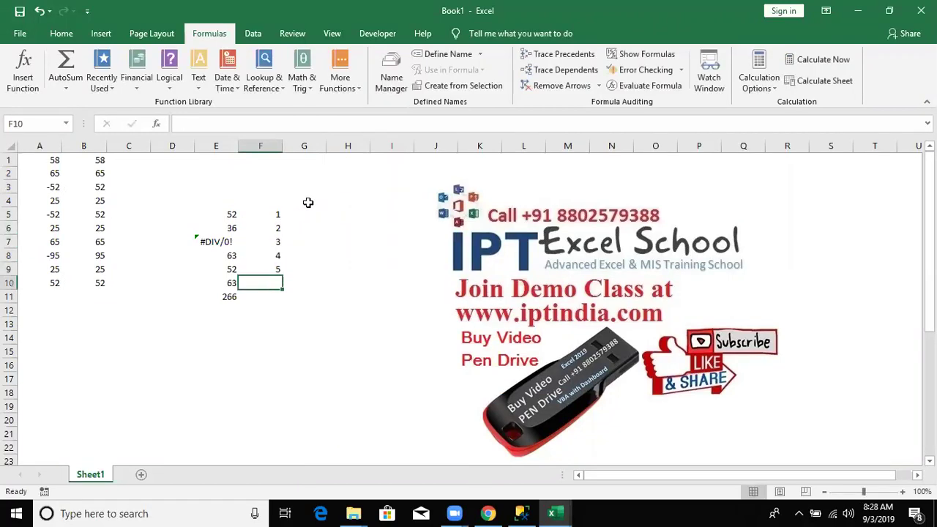
type("6")
key("Return")
type("7")
key("Return")
type("8")
key("Return")
type("10")
key("Return")
Step: Go to G5 and begin a new formula there
key("Up")
key("Up")
key("ctrl+Up")
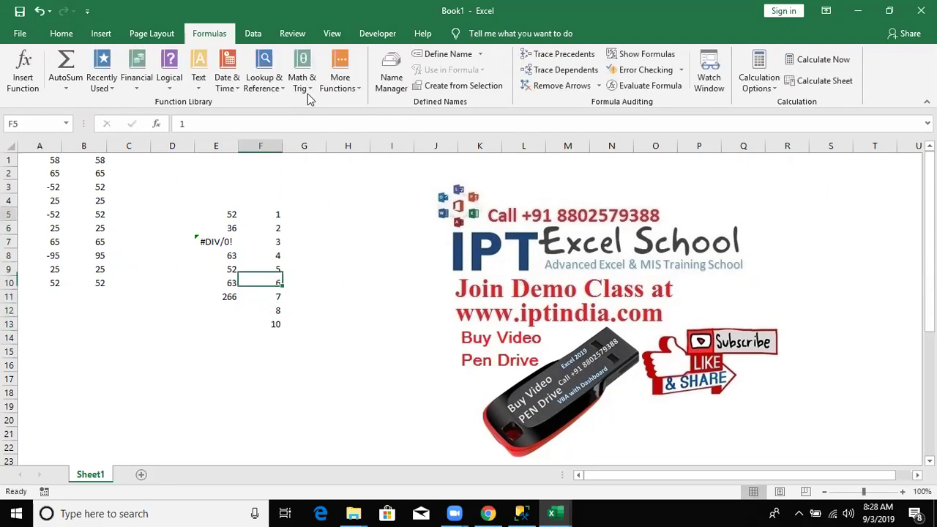
key("Down")
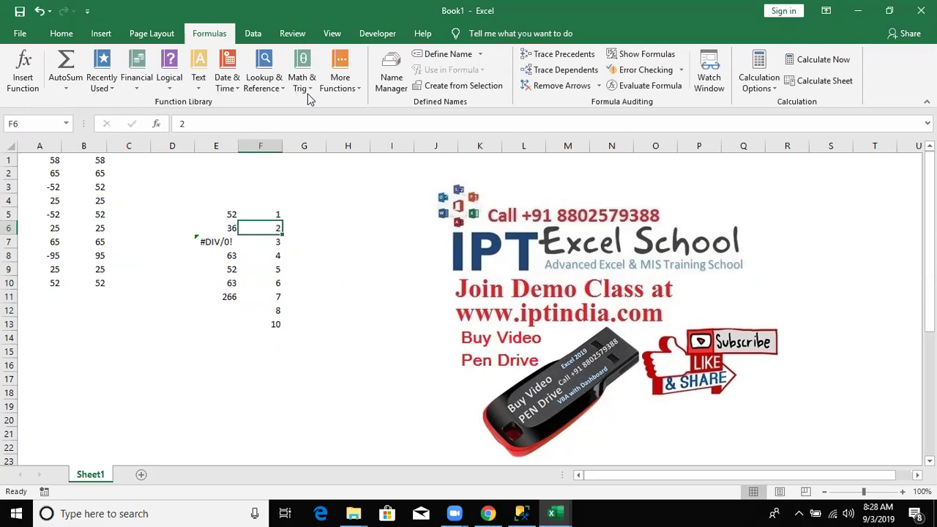
key("Right")
key("Up")
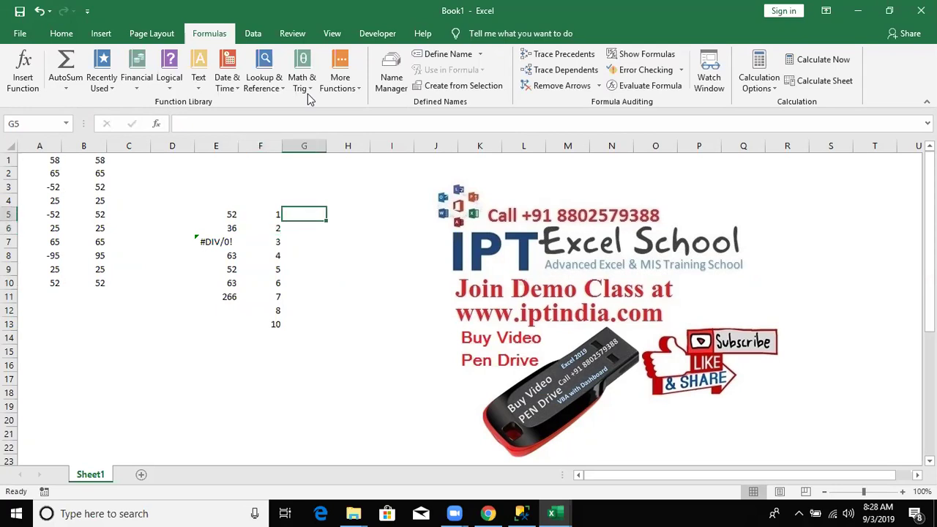
type("=")
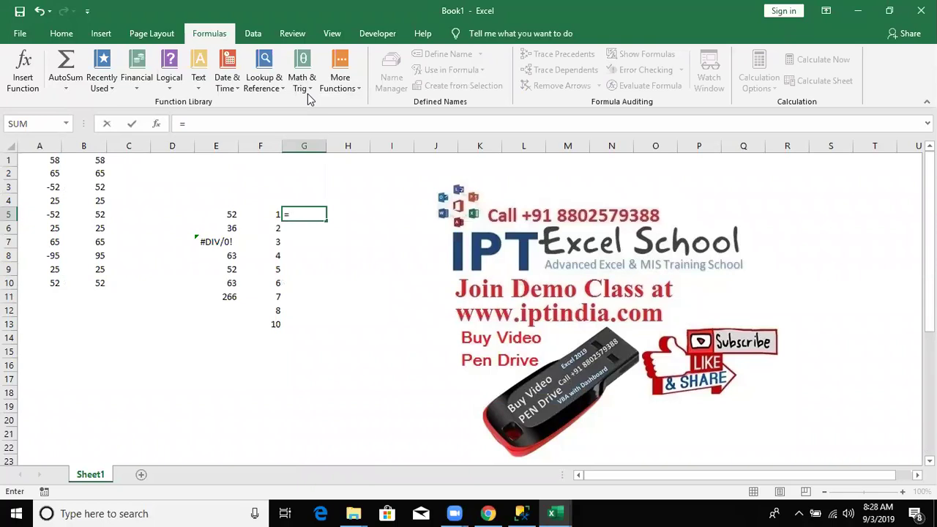
Step: Enter =ROMAN(F5) in G5 and fill it down to G13
type("r")
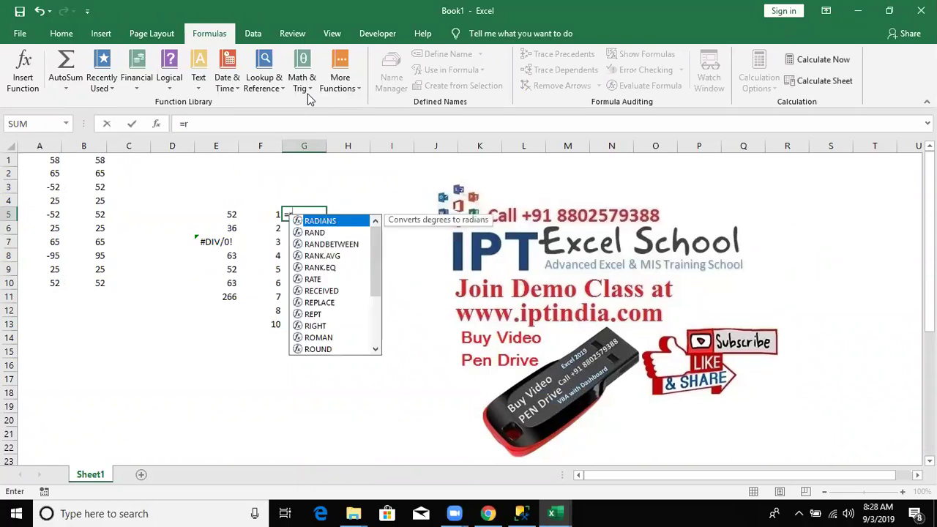
type("o")
key("Tab")
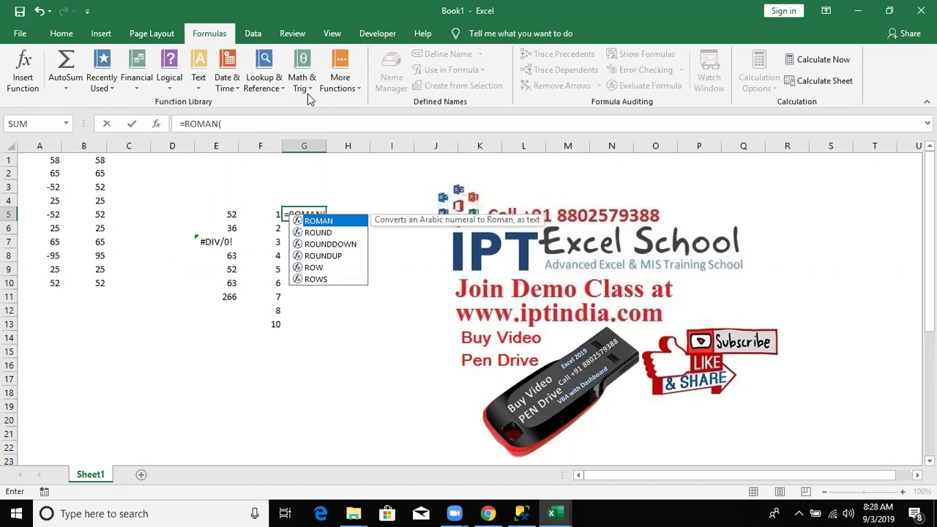
key("Left")
type(")")
key("Return")
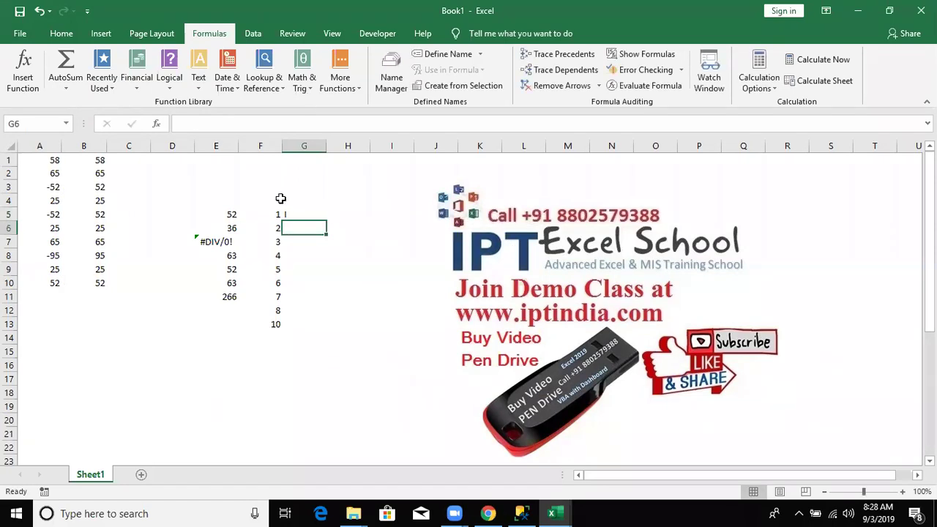
left_click(296, 214)
left_click_drag(326, 222, 266, 327)
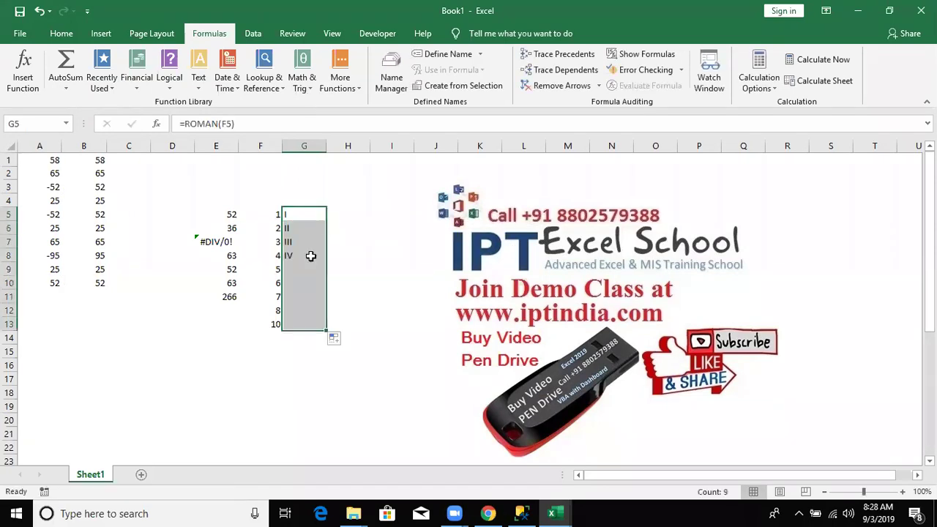
Step: Test F13 with 4000 (#VALUE!), then change it to 3999 to get MMMCMXCIX
left_click(263, 325)
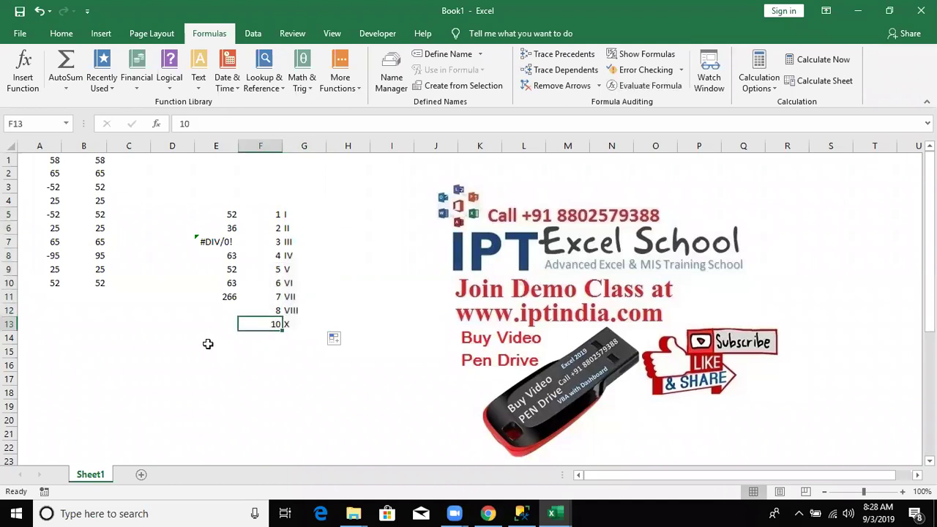
type("4000")
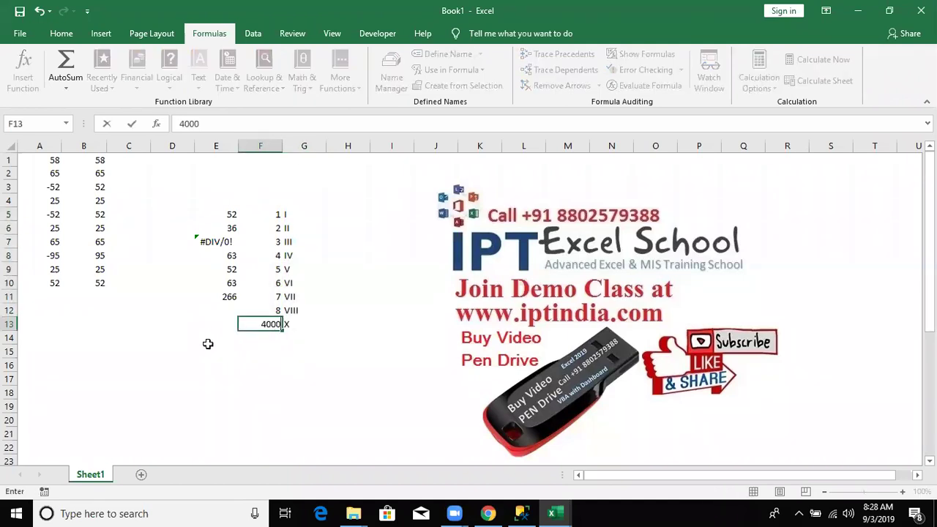
key("ctrl+Return")
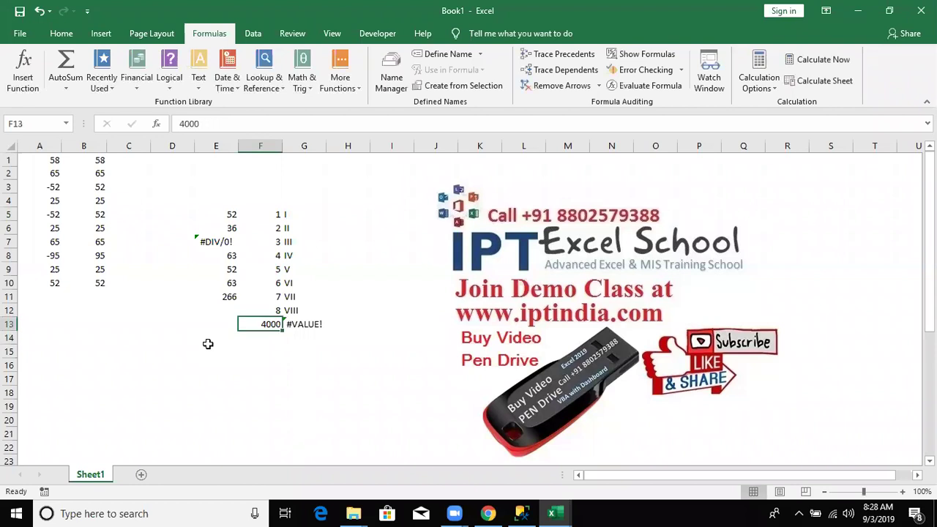
type("3999")
key("Return")
key("Return")
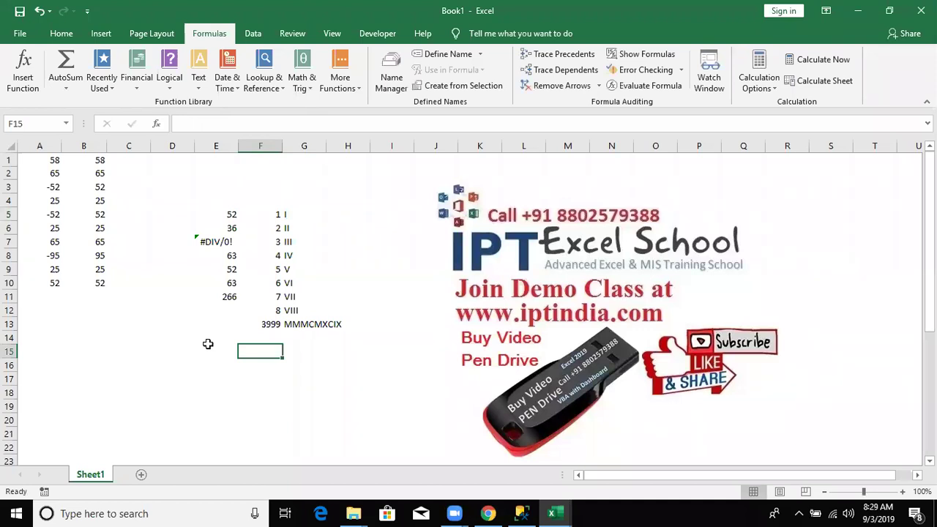
key("Up")
key("Up")
key("Right")
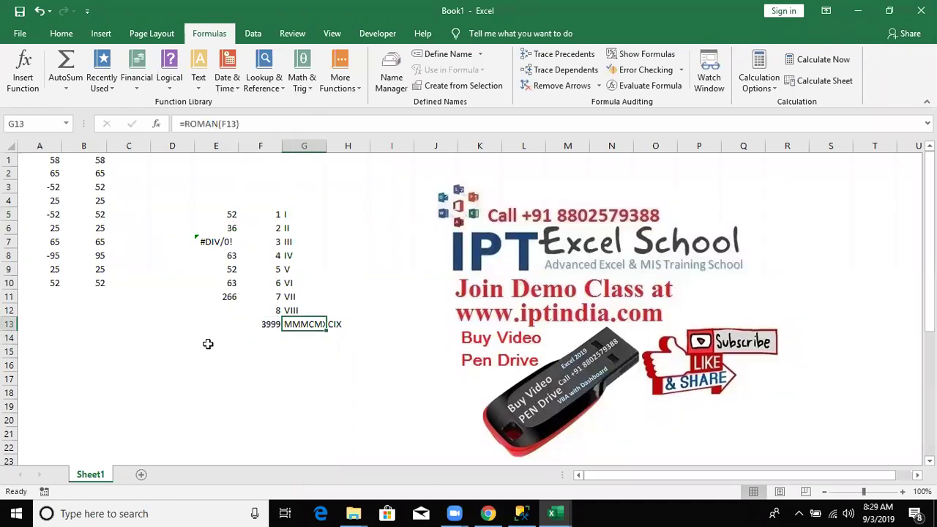
key("Right")
key("Left")
key("Left")
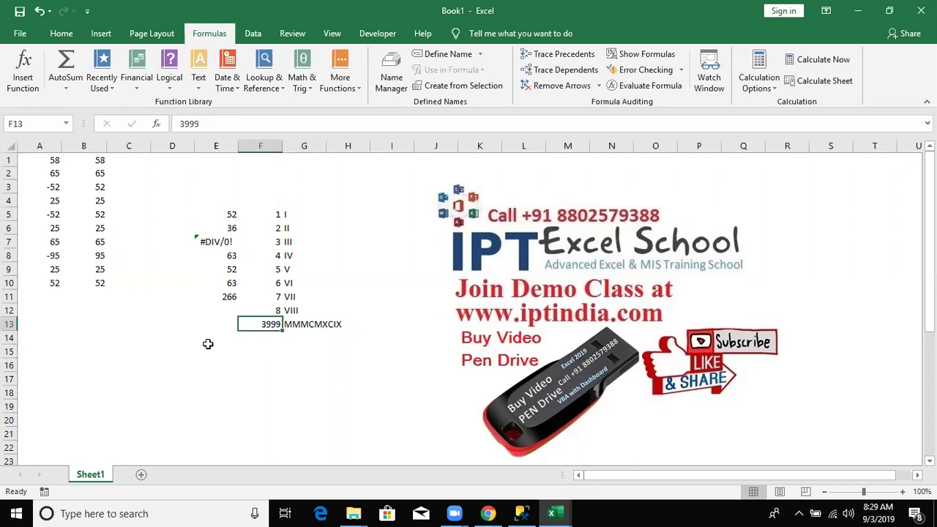
Step: Try 5, 10, 15, 20, 100 and 50 in F5 to see their Roman numerals in G5
key("Up")
key("Up")
key("Up")
key("Up")
key("Up")
key("Up")
key("Up")
key("Up")
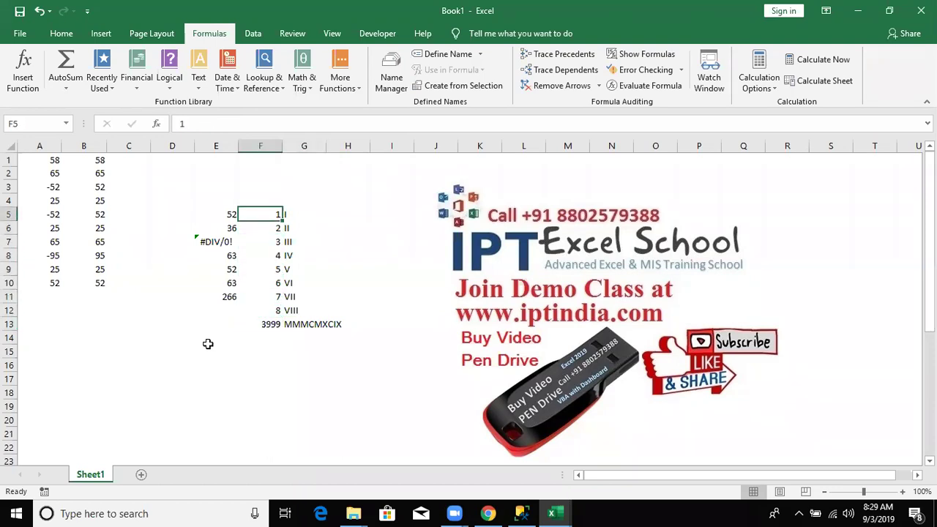
type("5")
key("Return")
key("Up")
type("10")
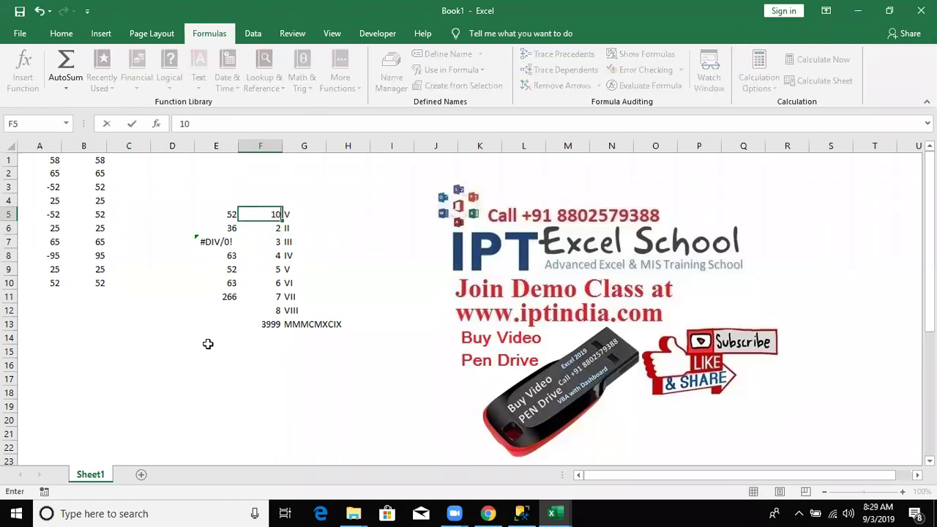
key("Return")
key("Up")
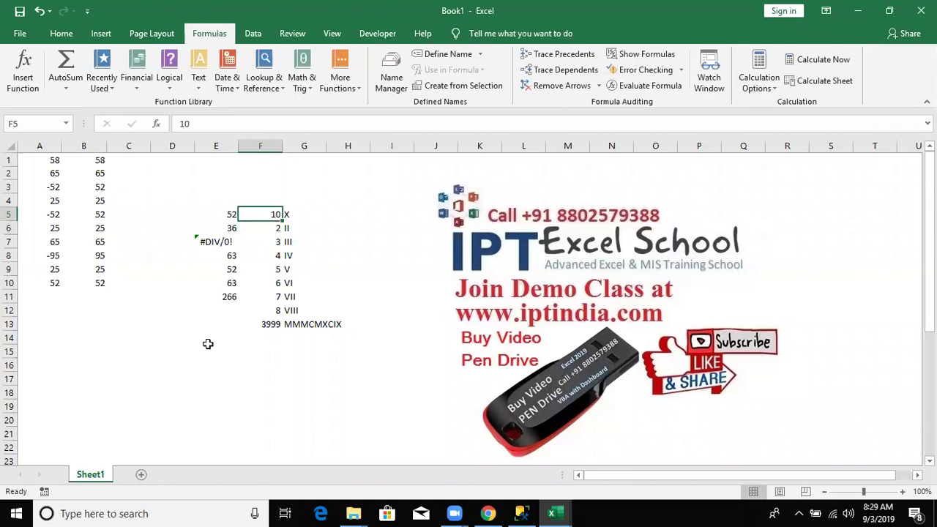
type("15")
key("Return")
key("Up")
type("20")
key("Return")
key("Up")
type("100")
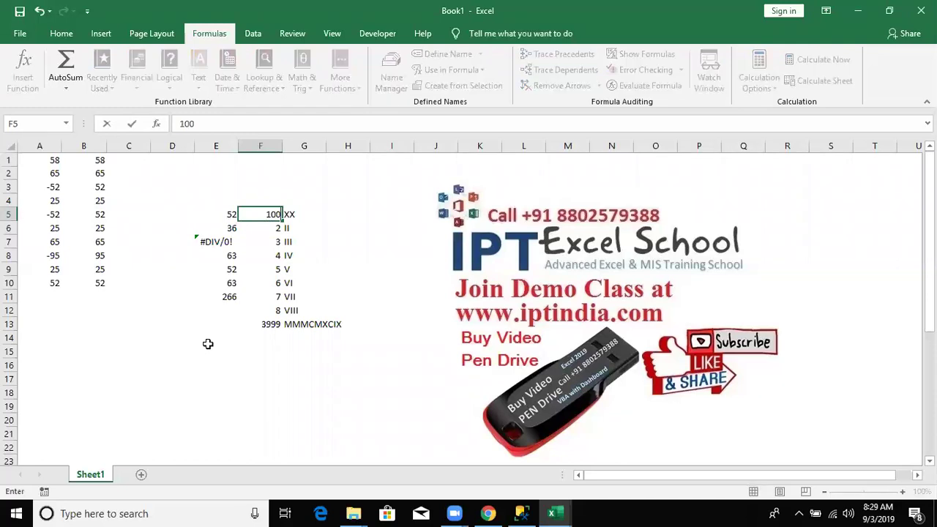
key("Return")
key("Up")
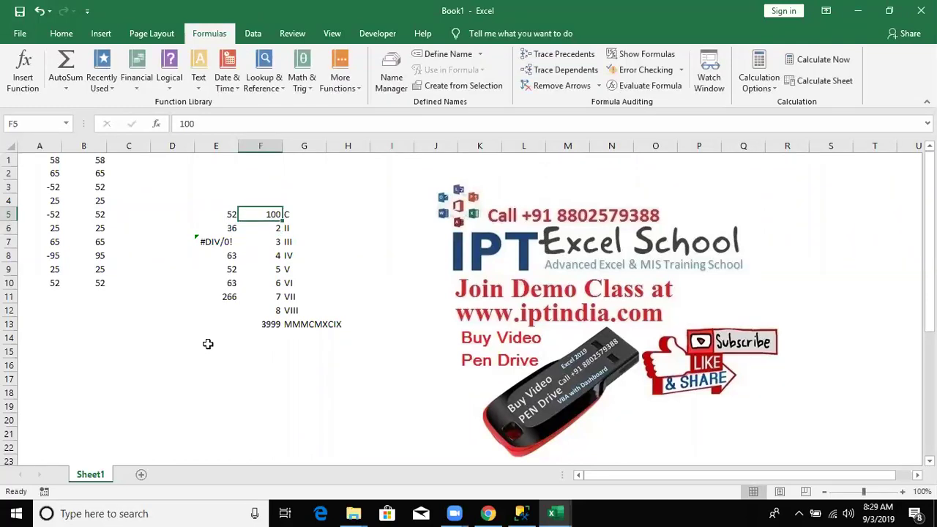
type("50")
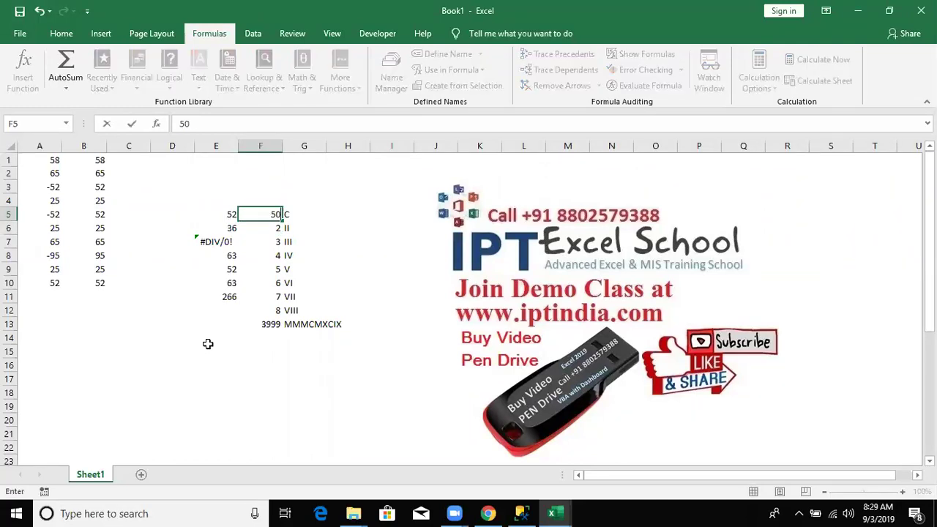
key("Return")
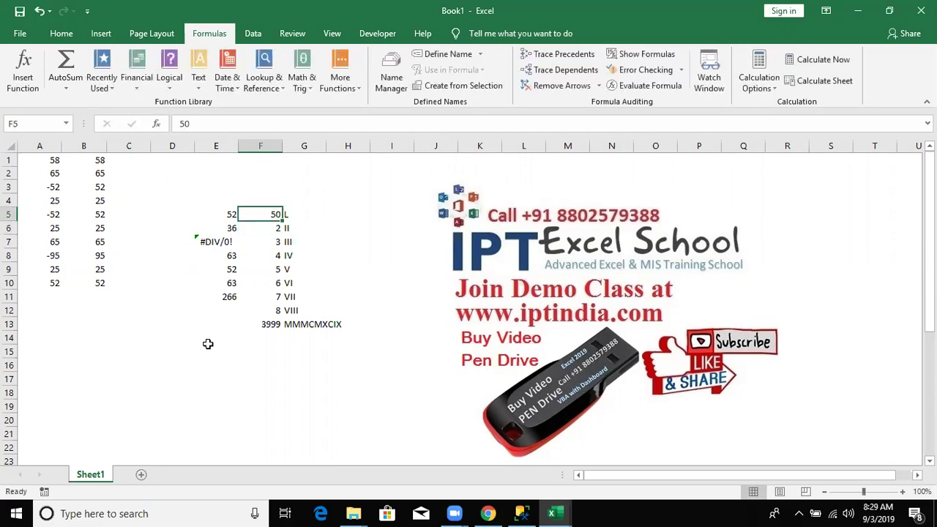
Step: Test 40, 20, 30 and 35 in F5 against their Roman numerals
type("40")
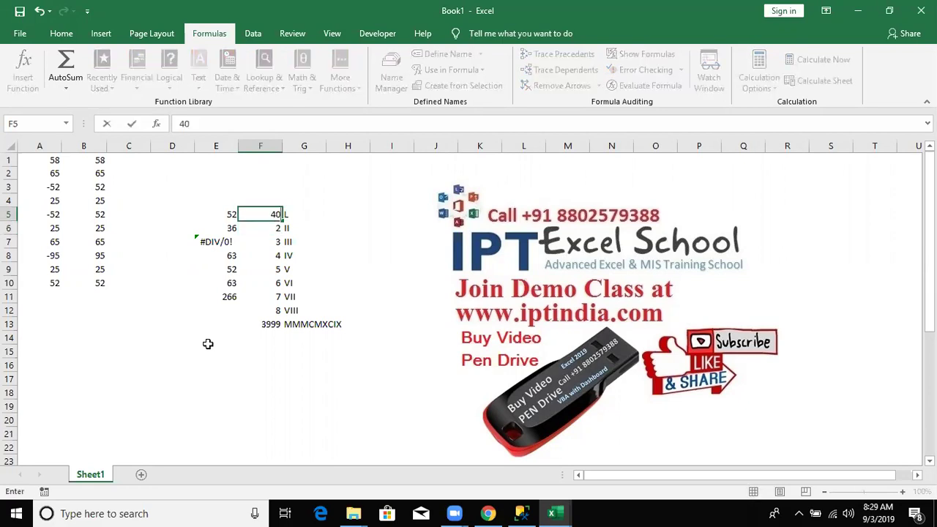
key("Return")
key("Up")
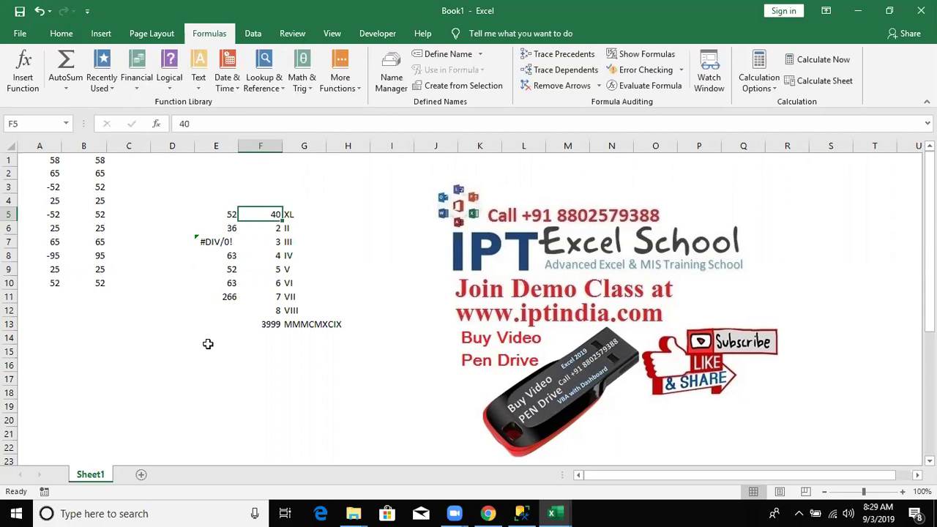
type("20")
key("Return")
key("Up")
type("30")
key("Return")
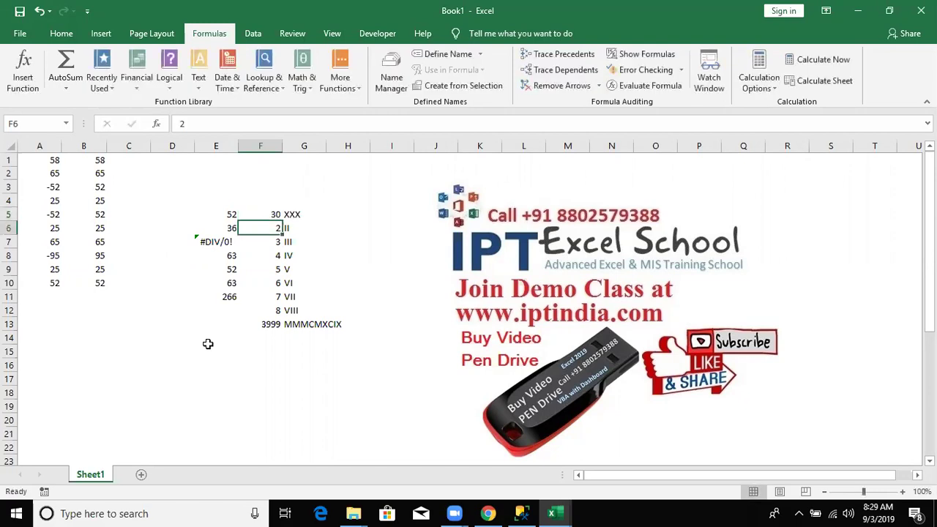
key("Up")
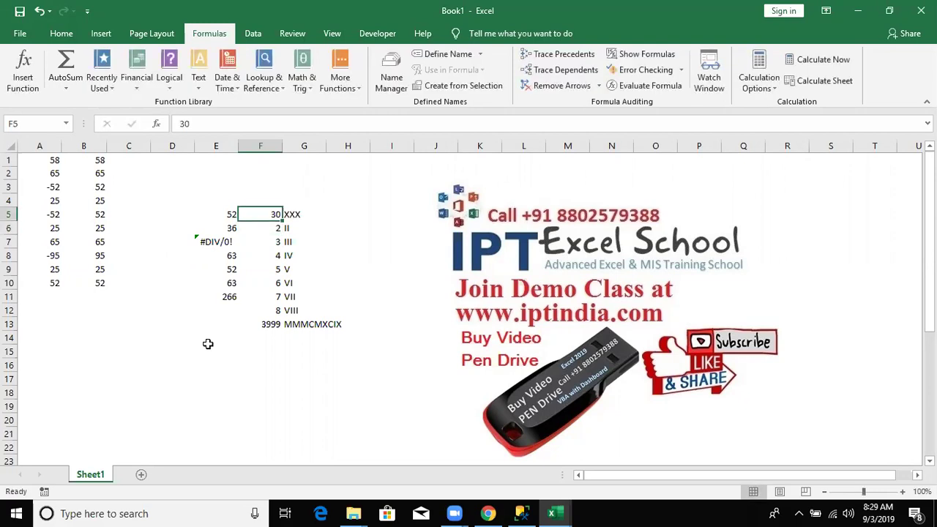
type("35")
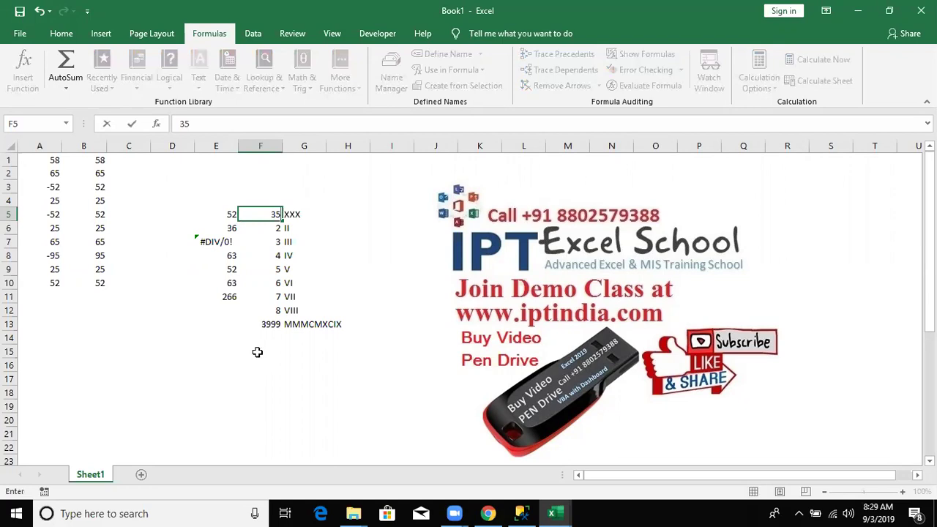
key("Return")
Step: Try 40, 39, 45 and 50 in F5, checking the Roman result for 40
key("Up")
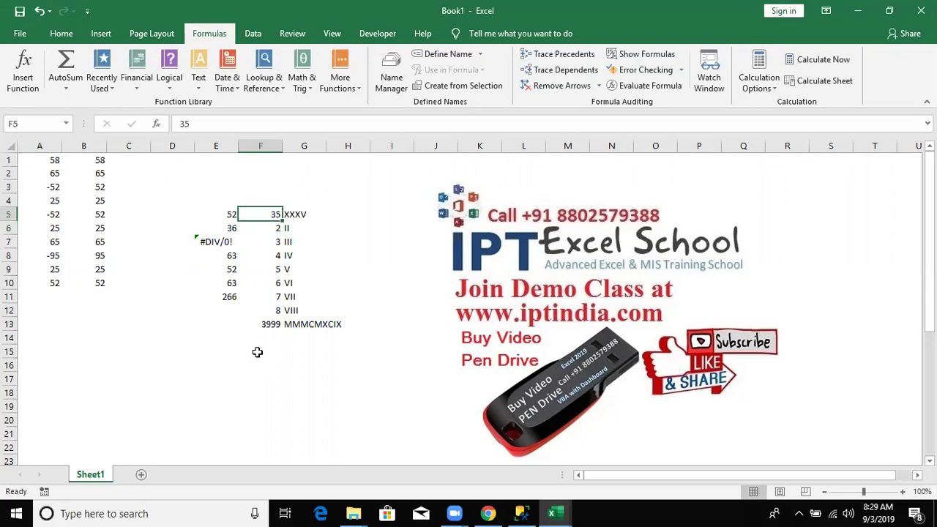
type("40")
key("Return")
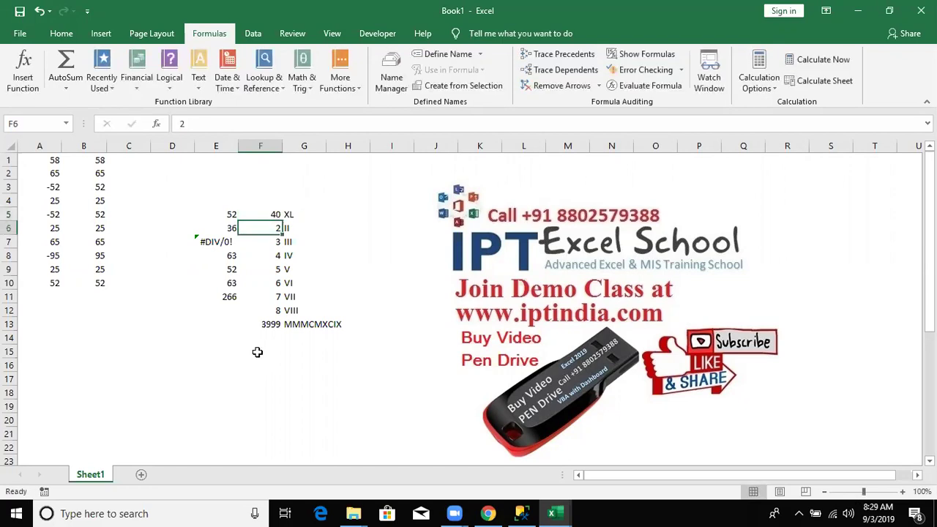
key("Up")
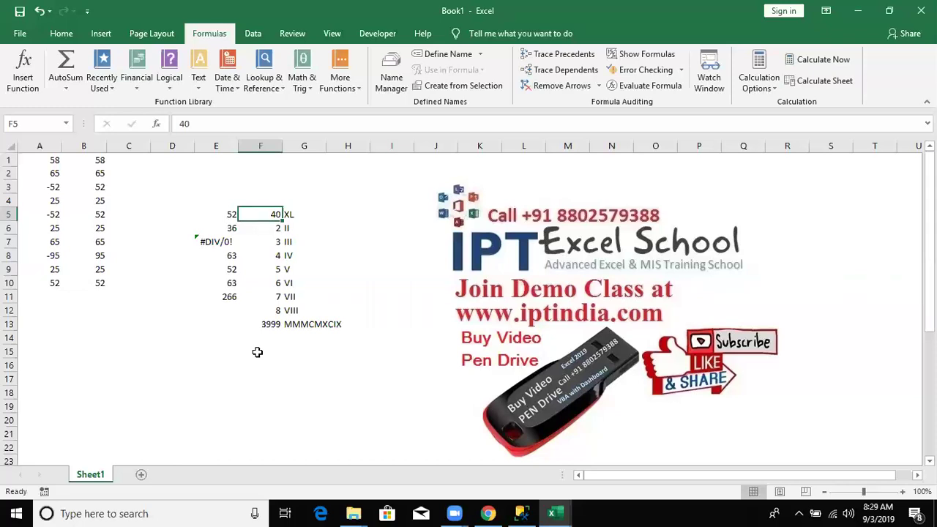
type("39")
key("Return")
key("Up")
type("40")
key("Return")
key("Up")
type("45")
key("Return")
key("Up")
type("40")
key("Tab")
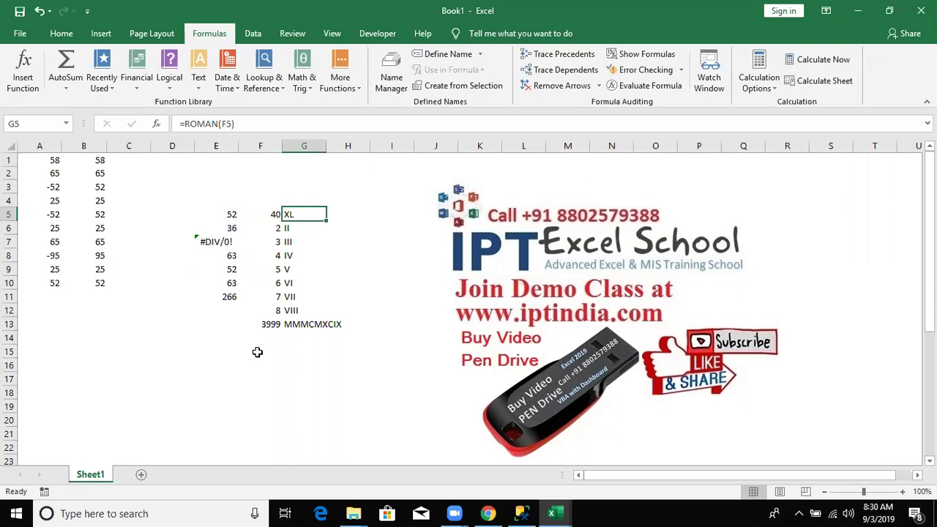
key("Left")
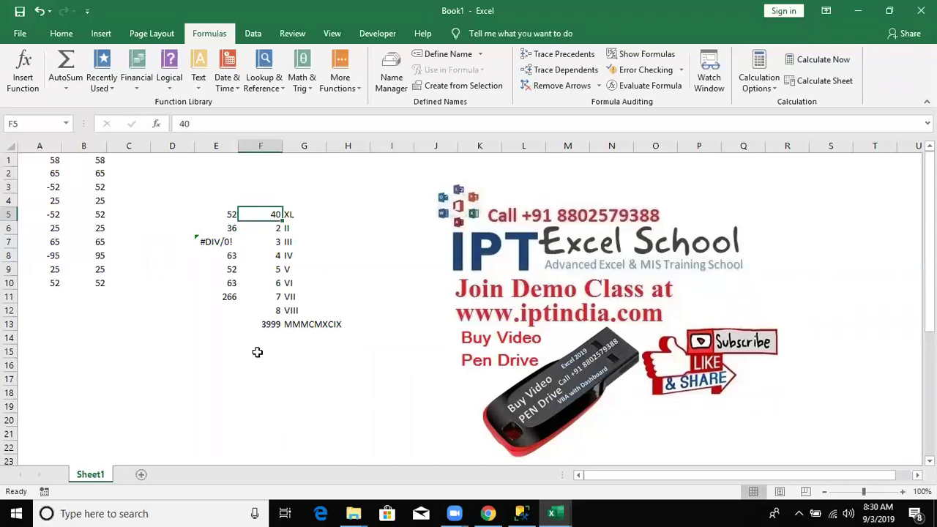
type("50")
key("Return")
Step: Enter 55, 60, 41 and 80 in F5, ending with LXXX in G5
key("Up")
type("55")
key("Return")
key("Up")
type("60")
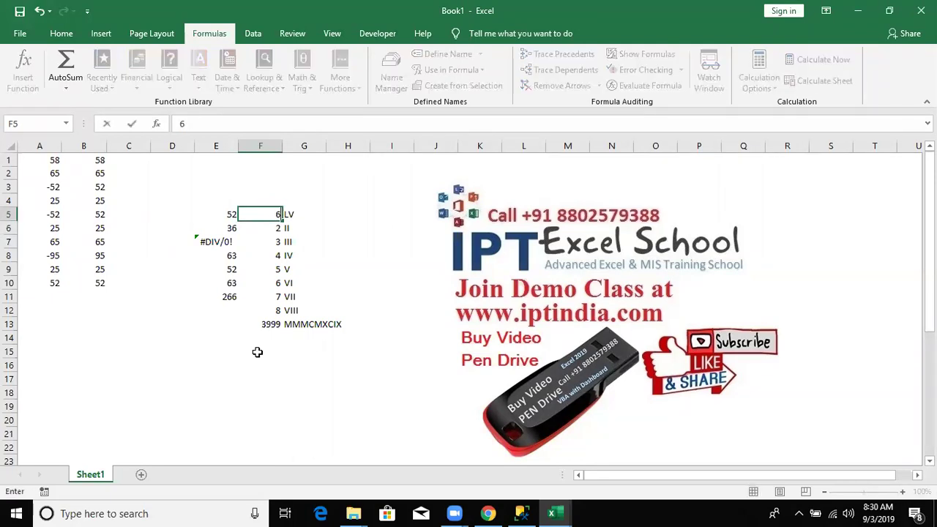
key("Return")
key("Up")
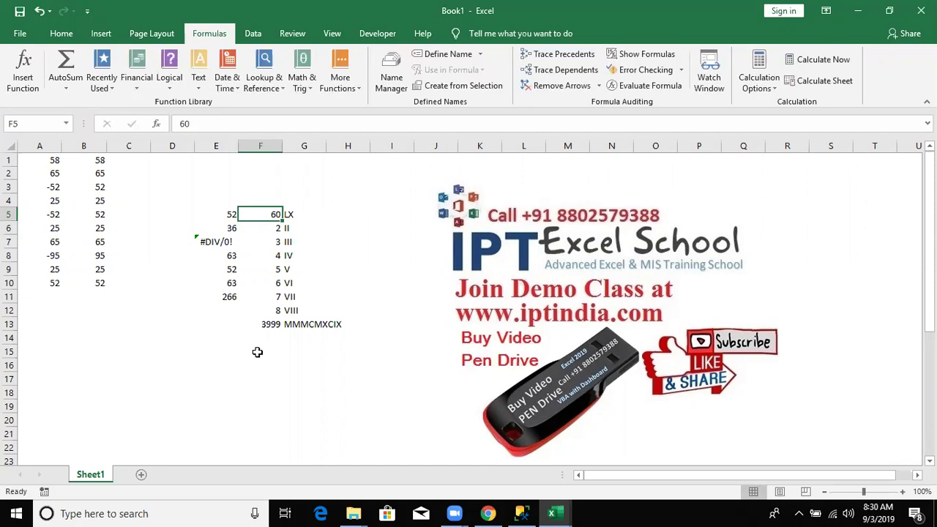
type("41")
key("Return")
key("Up")
type("80")
key("Return")
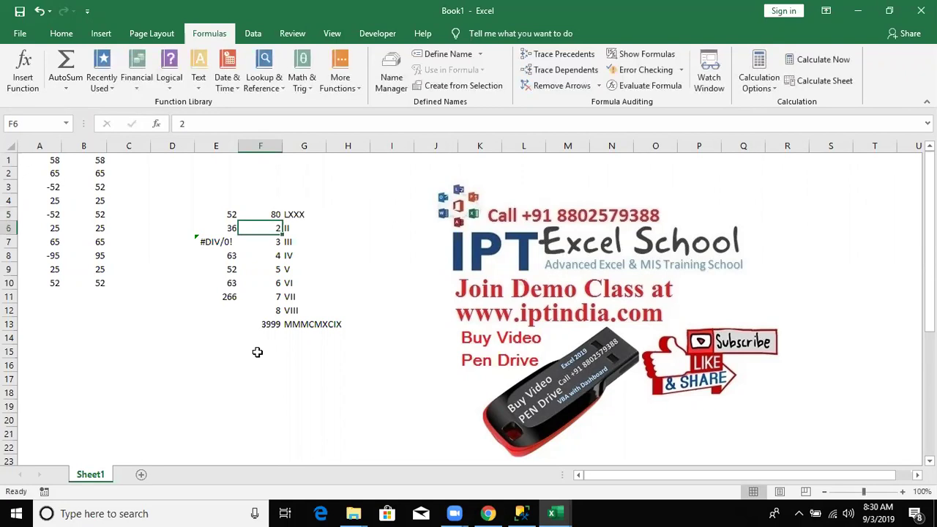
Step: Set F5 back to 1 so G5 shows I again
key("Up")
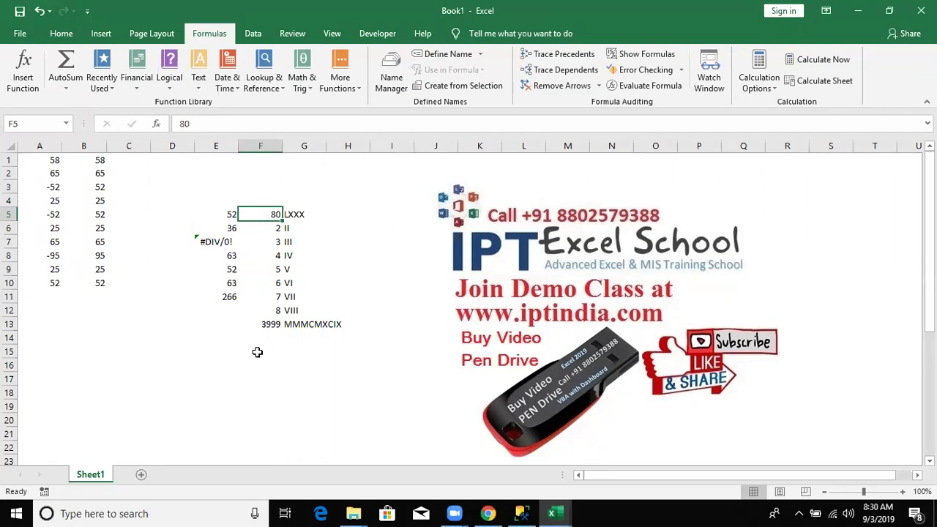
type("1")
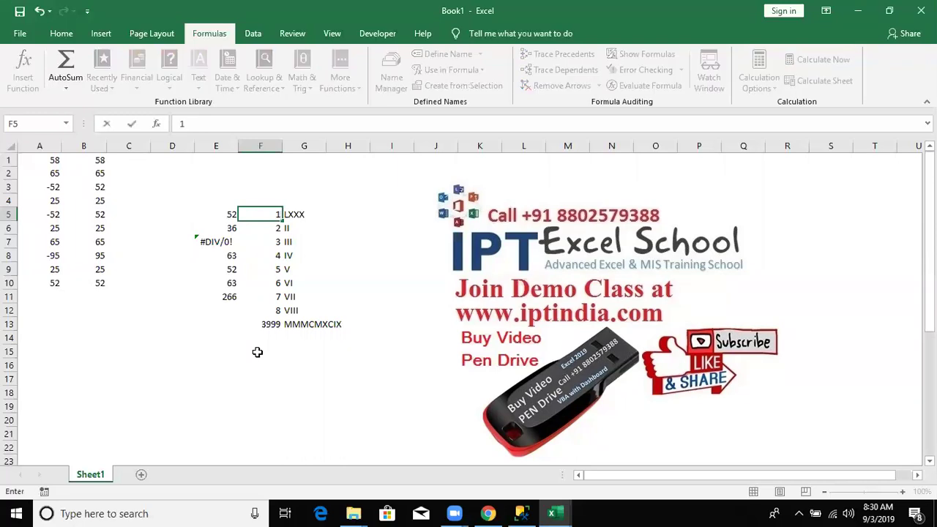
key("Return")
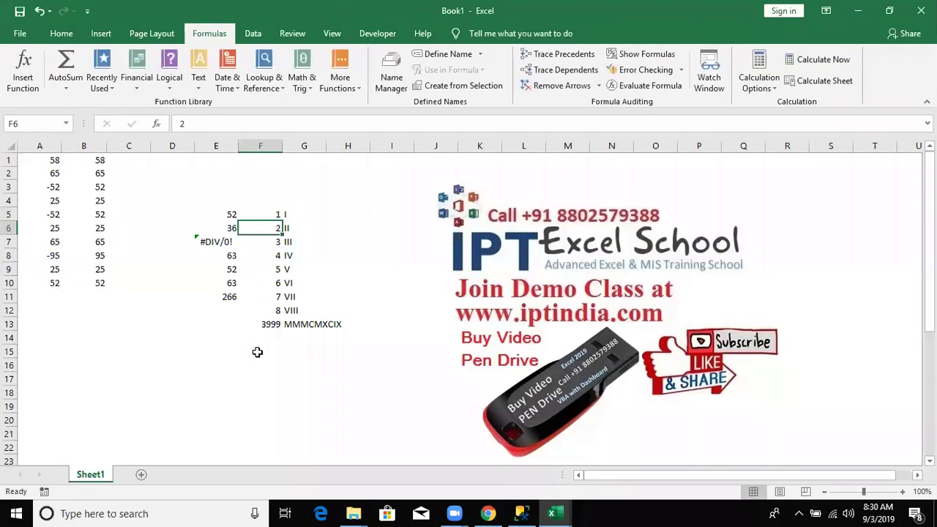
key("Up")
key("Down")
key("Down")
key("Down")
key("Down")
key("Down")
key("Down")
key("Down")
key("Up")
key("Up")
key("Up")
key("Up")
key("Up")
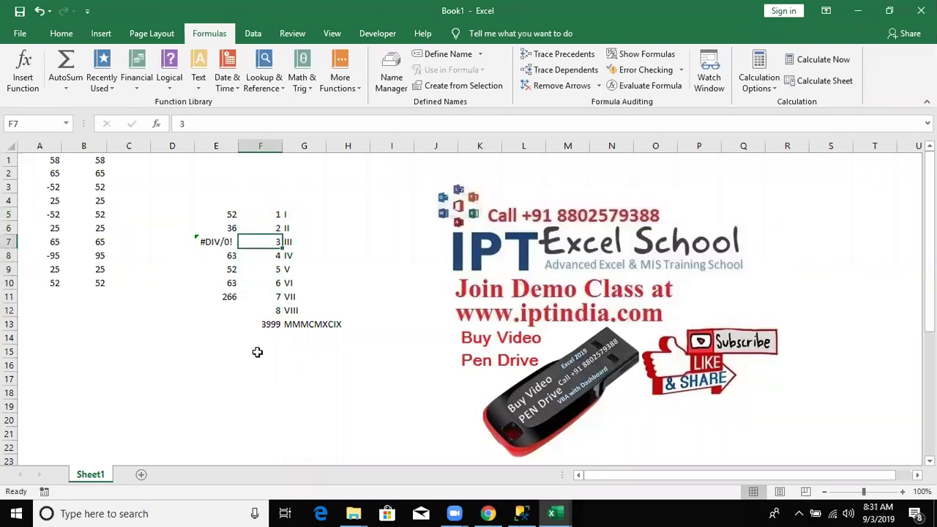
key("Up")
key("Up")
key("Right")
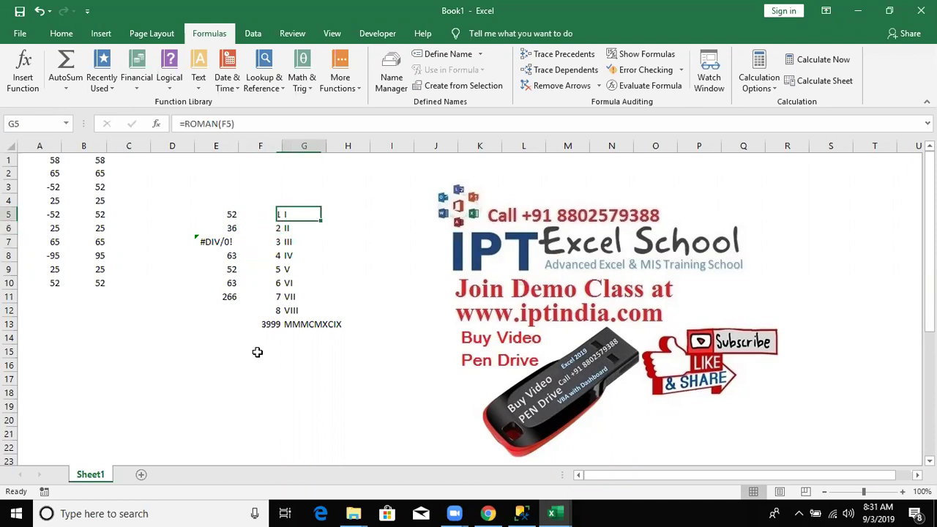
key("Right")
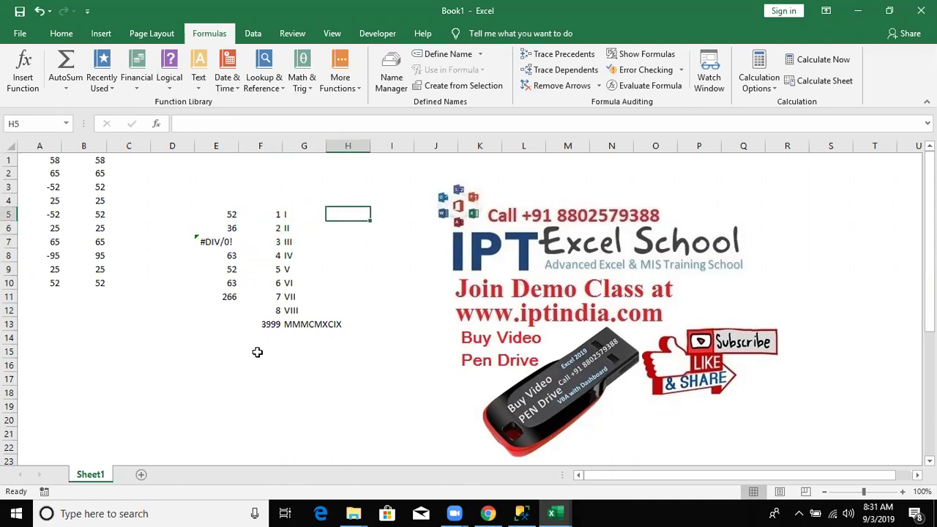
Step: Enter =ARABIC(G5) in H5 and fill it down to H13, returning 1–8 and 3999
type("=")
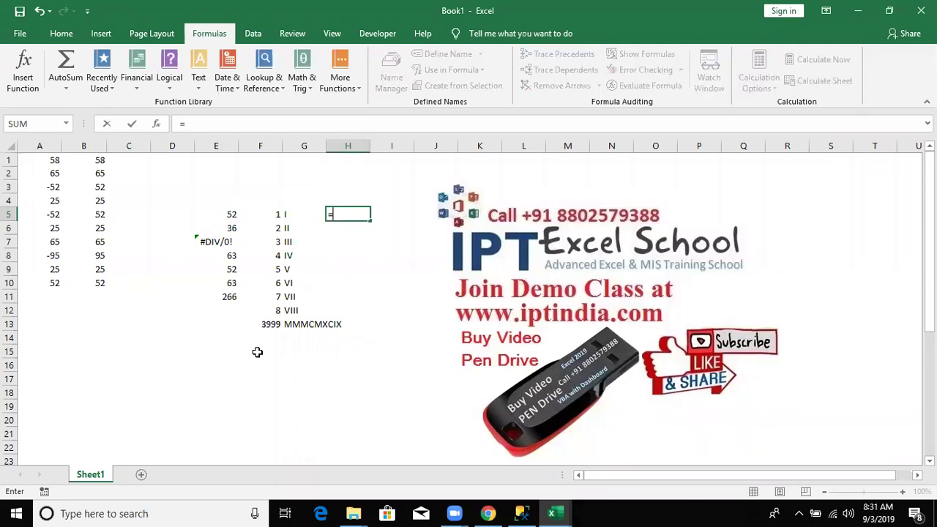
type("r")
key("BackSpace")
type("a")
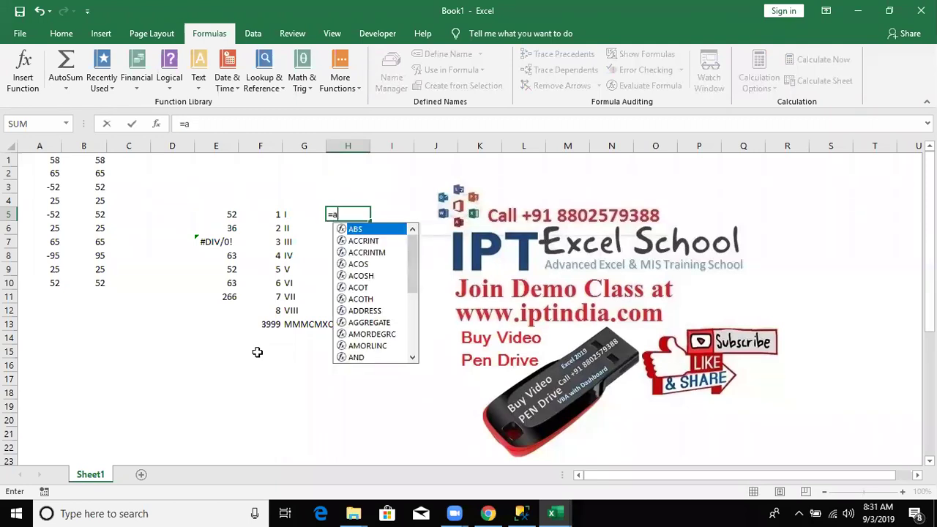
type("r")
key("Down")
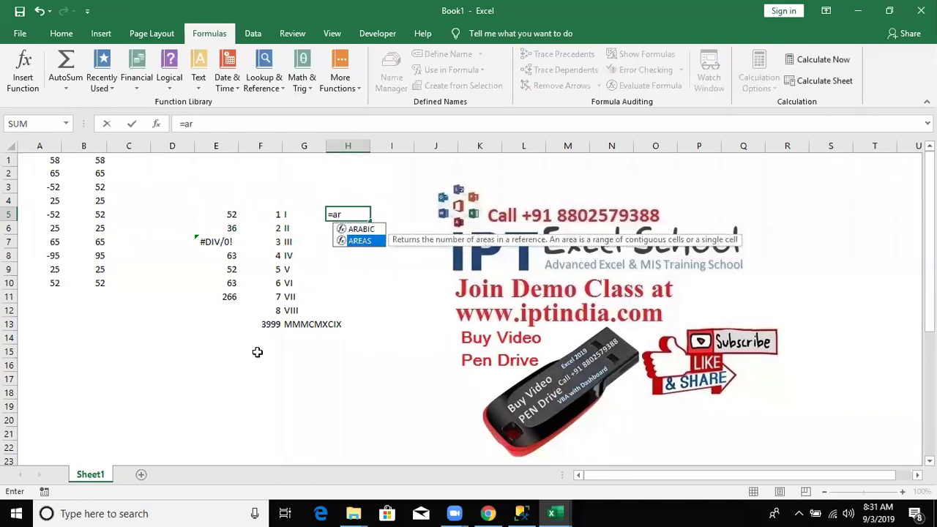
key("Up")
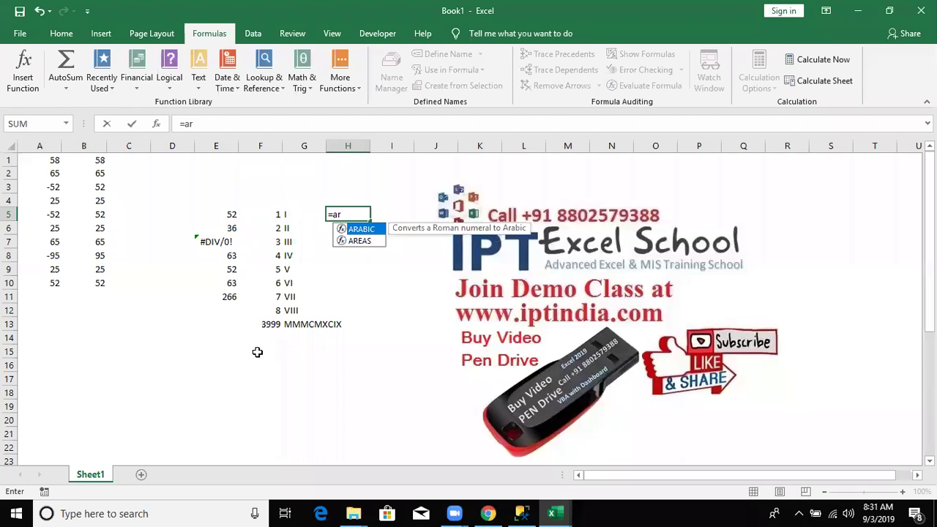
key("Tab")
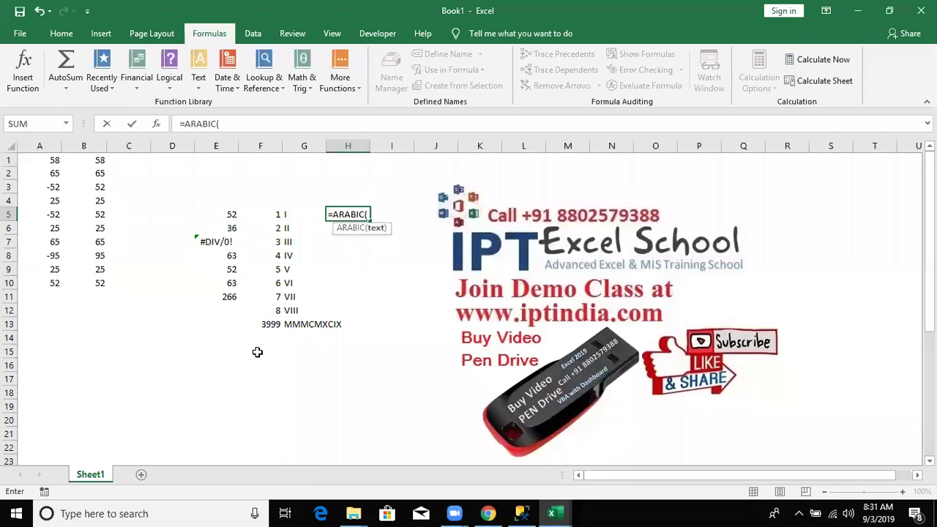
key("Left")
key("ctrl+Return")
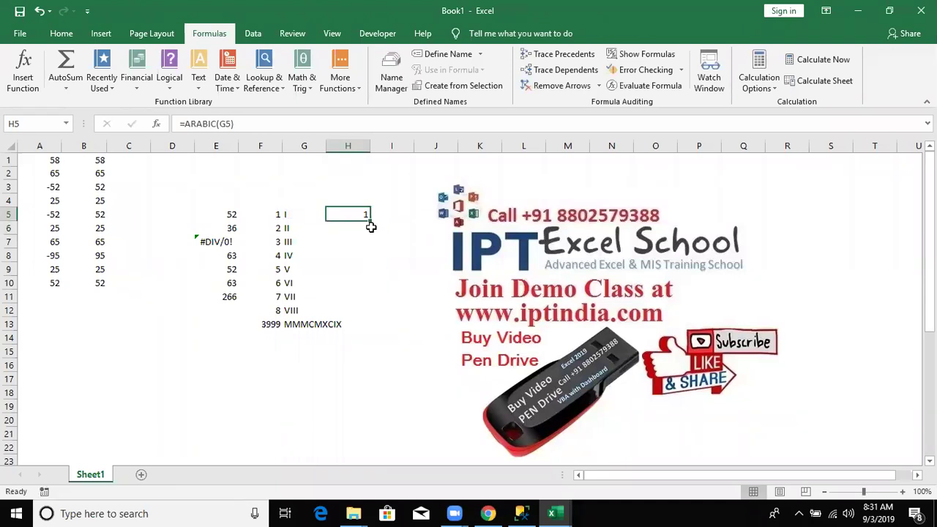
left_click_drag(373, 220, 367, 315)
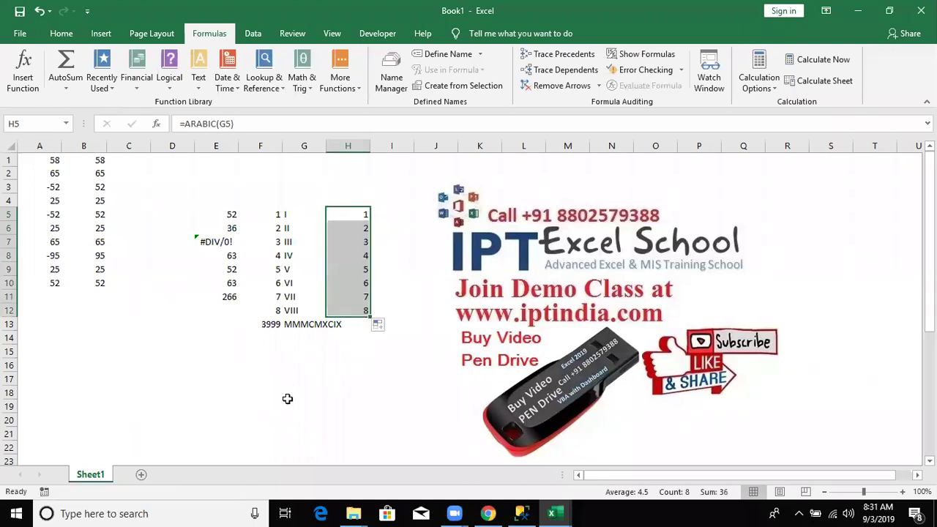
left_click(359, 312)
left_click_drag(371, 317, 372, 334)
left_click(348, 364)
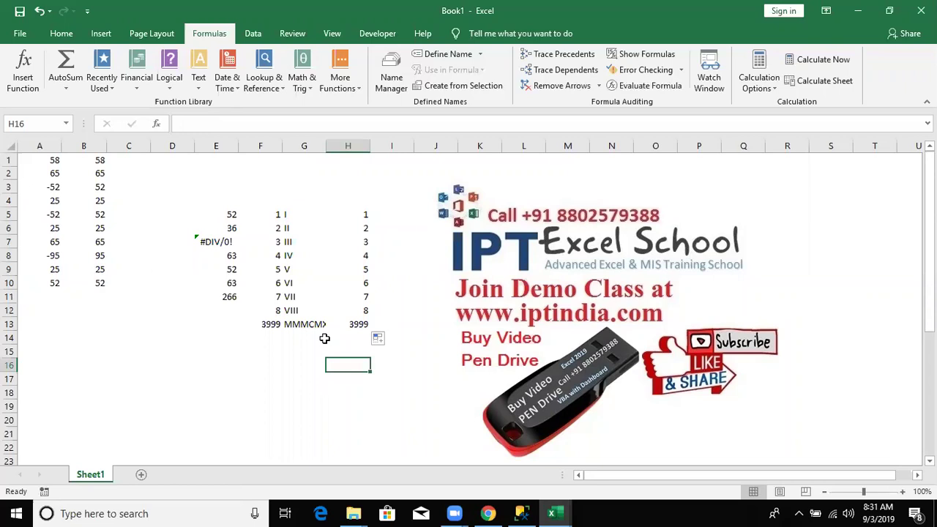
left_click(313, 80)
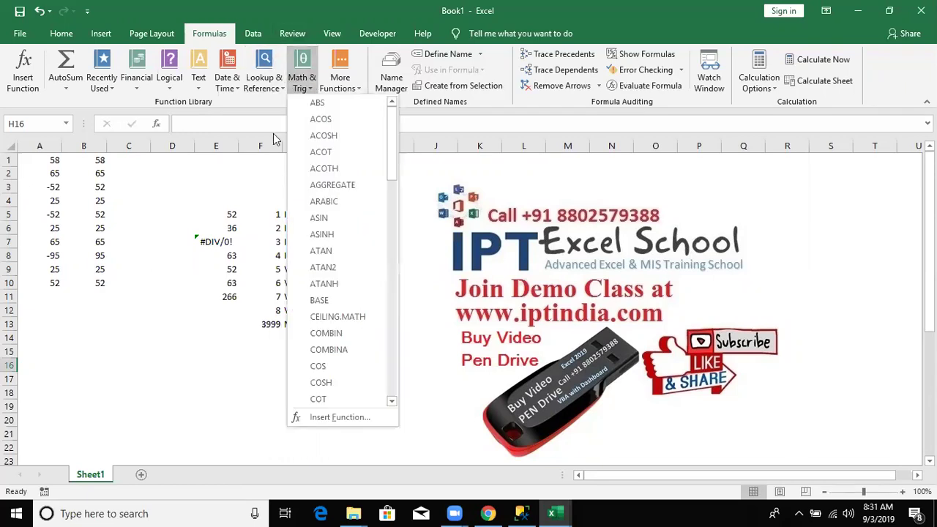
left_click(263, 196)
left_click_drag(292, 215, 286, 307)
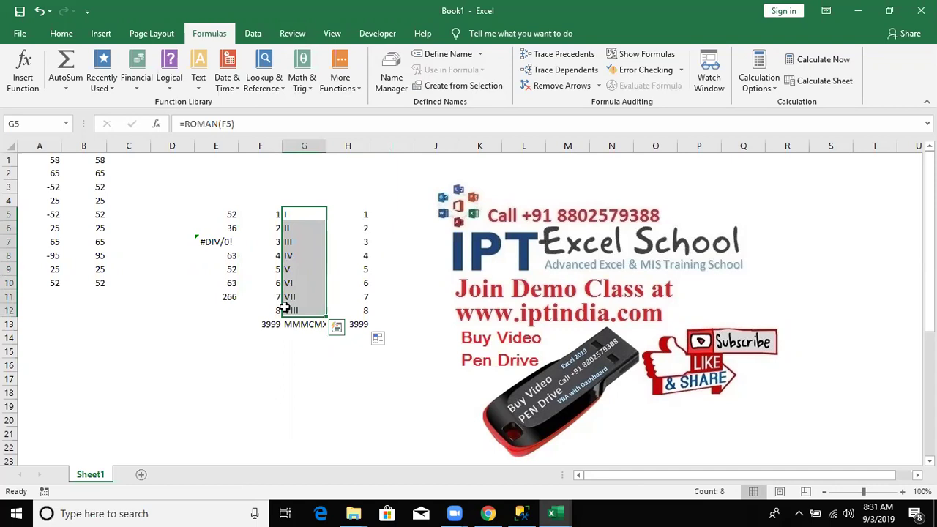
key("Down")
key("Down")
key("Down")
key("Down")
key("Down")
key("Down")
key("Down")
key("Down")
key("Up")
key("Up")
key("Up")
key("Up")
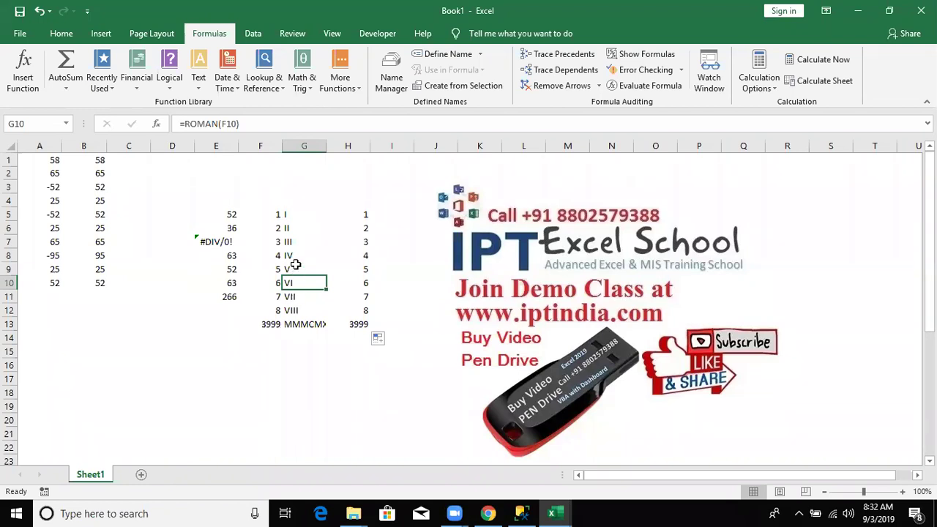
double_click(300, 242)
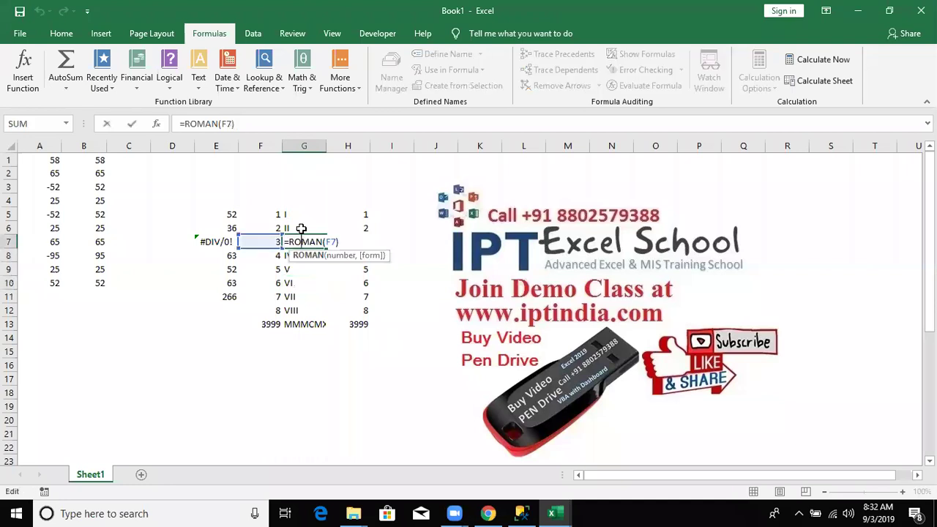
key("ctrl+Return")
left_click(303, 201)
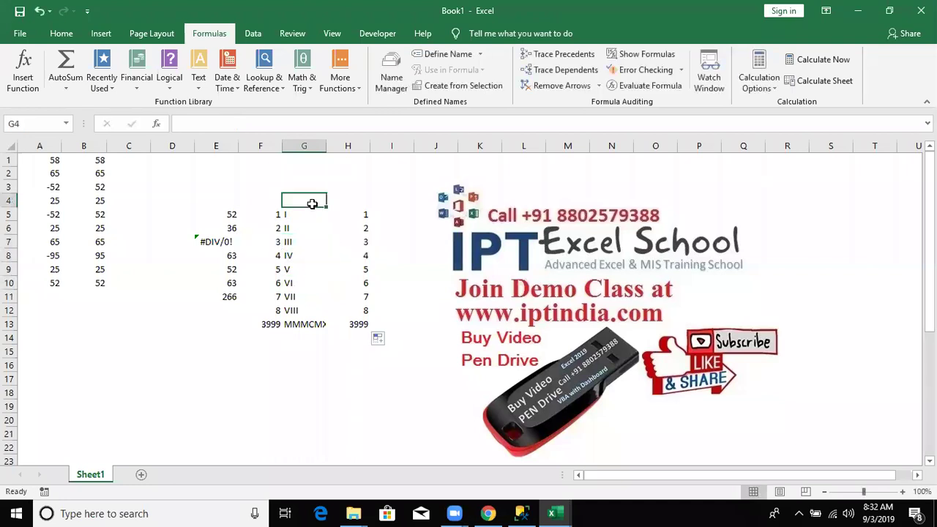
left_click(337, 214)
left_click(402, 171)
left_click(404, 193)
left_click(396, 214)
left_click(394, 225)
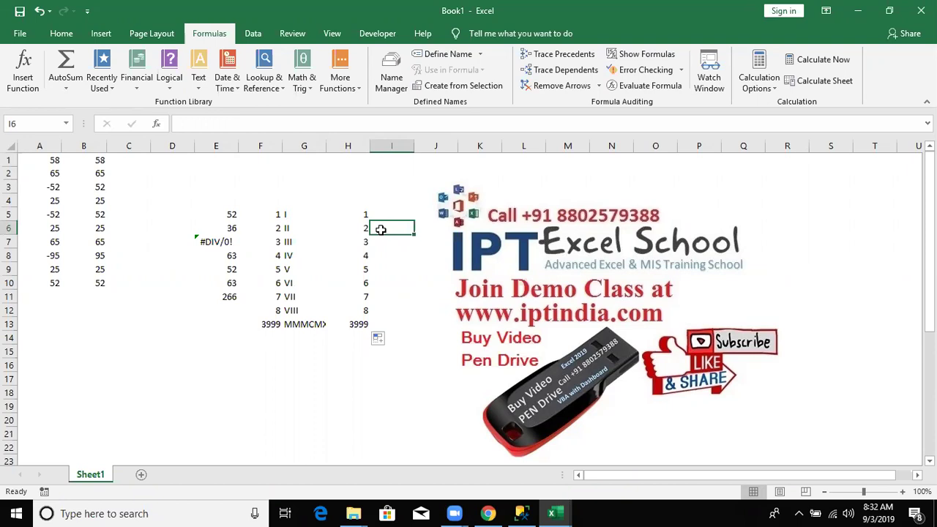
left_click(312, 85)
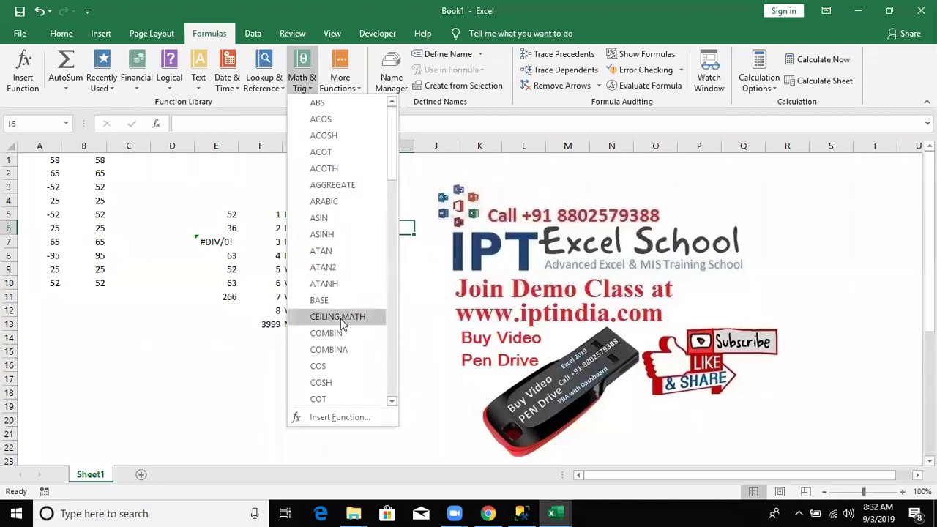
left_click(177, 328)
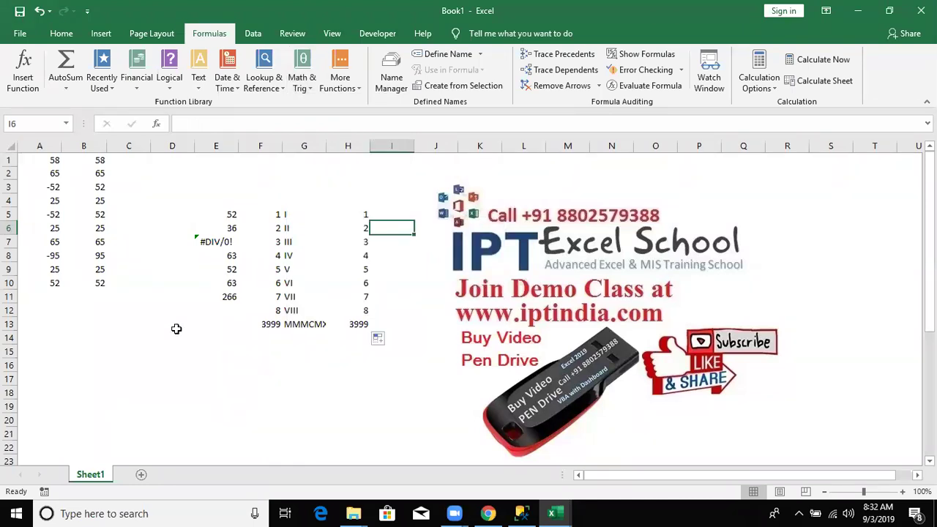
scroll(177, 329, "down", 2)
left_click(184, 297)
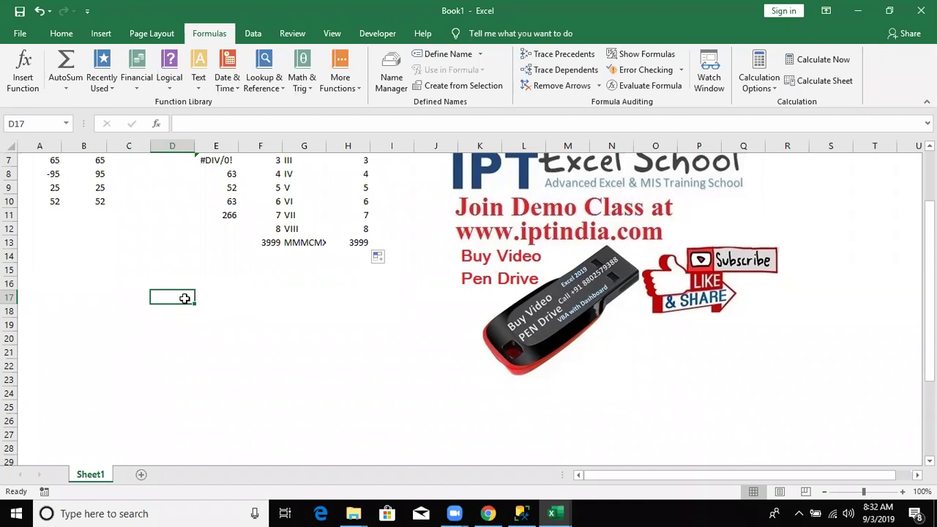
Step: Put the test number 12.96325 in D16, replacing an earlier 12.36
key("Left")
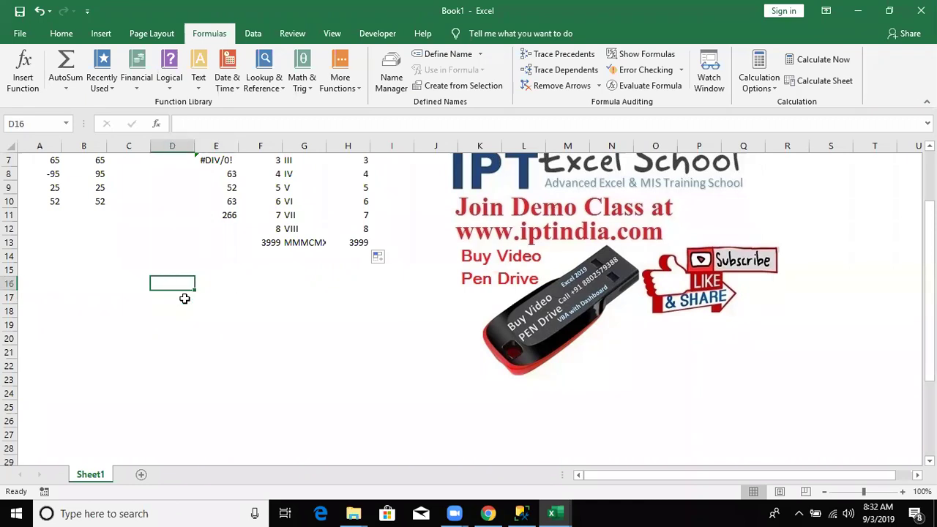
type("12.36")
key("Return")
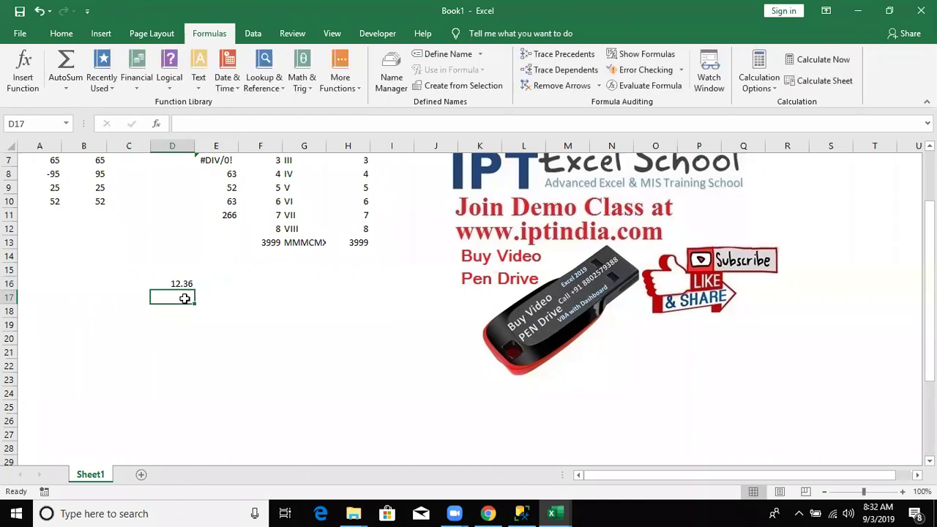
key("Up")
key("Right")
key("Left")
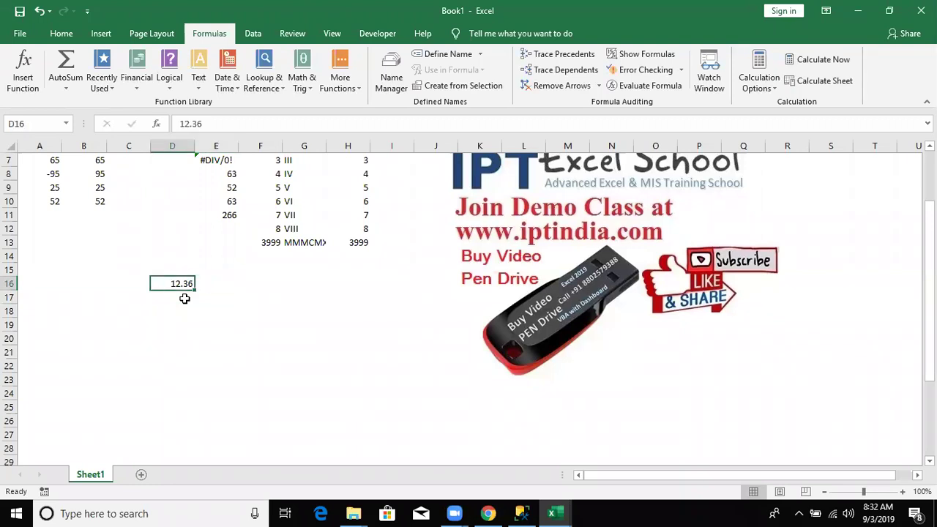
key("Right")
key("Left")
key("BackSpace")
type("12.96325")
key("Tab")
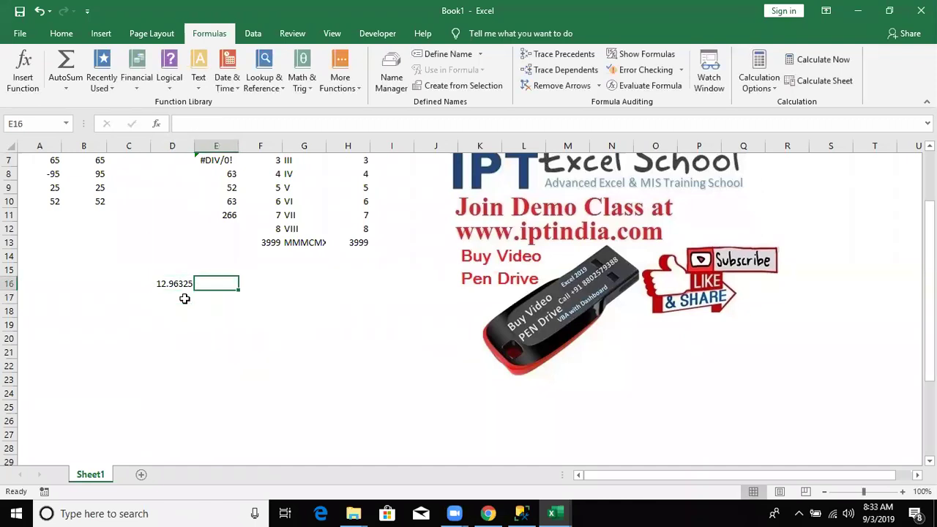
Step: Enter =ROUND(D16,2) in E16
type("=")
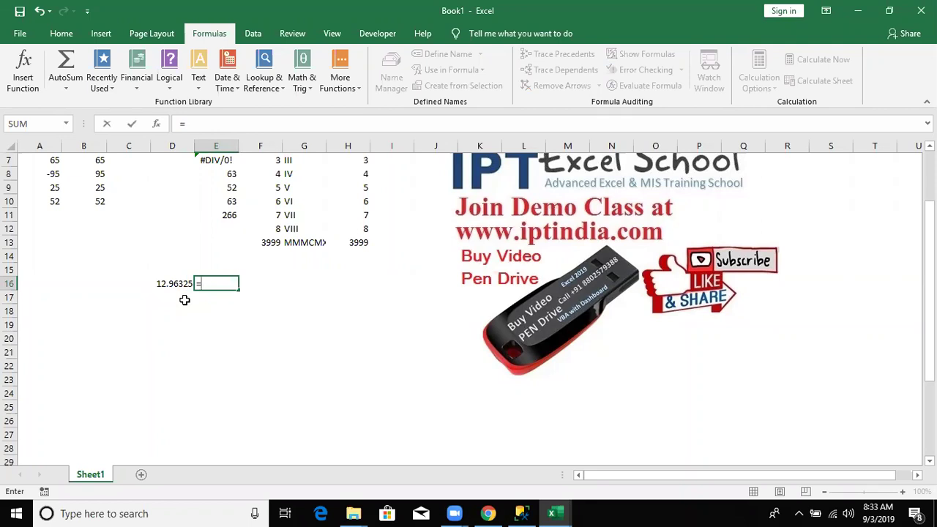
type("roy")
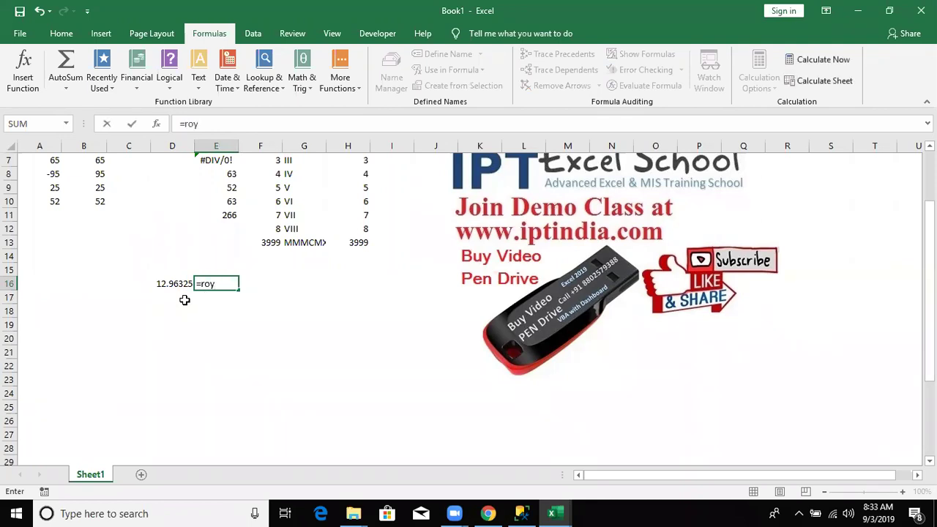
key("BackSpace")
type("u")
key("Tab")
key("Left")
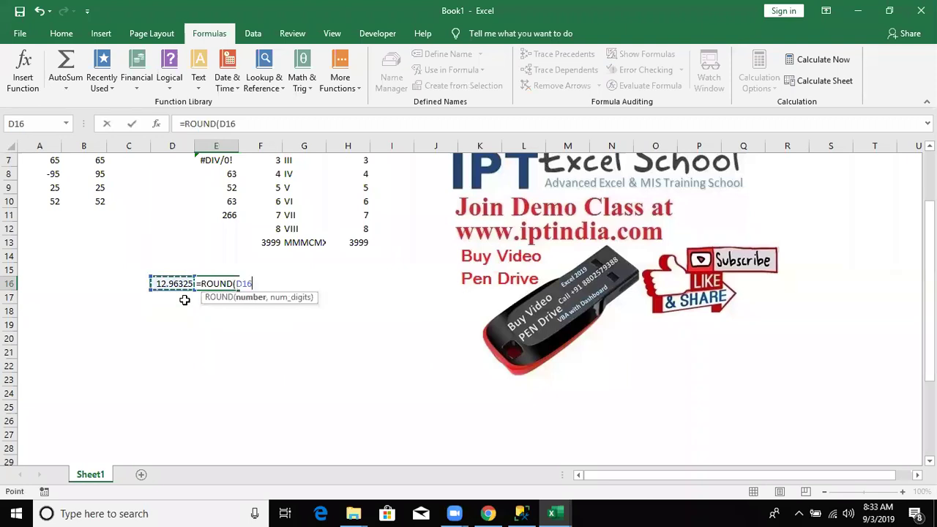
type(",2")
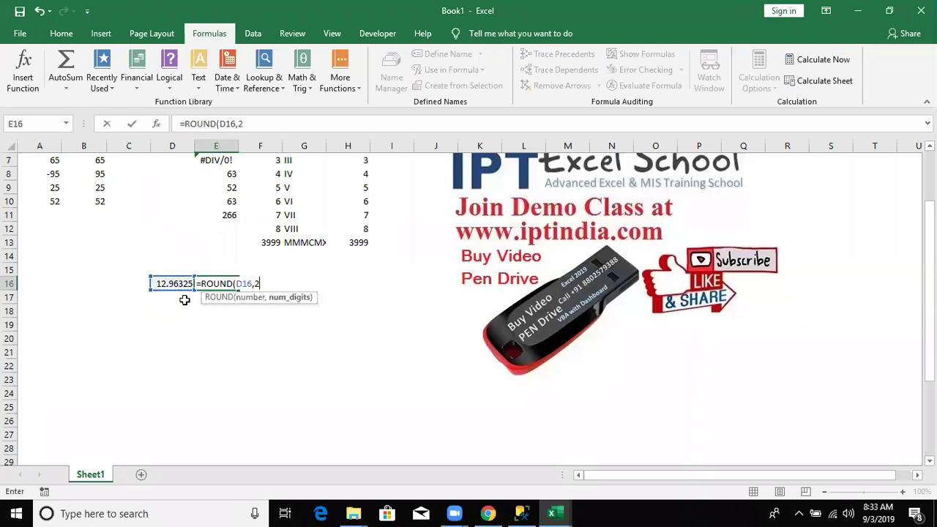
type(")")
key("ctrl+Return")
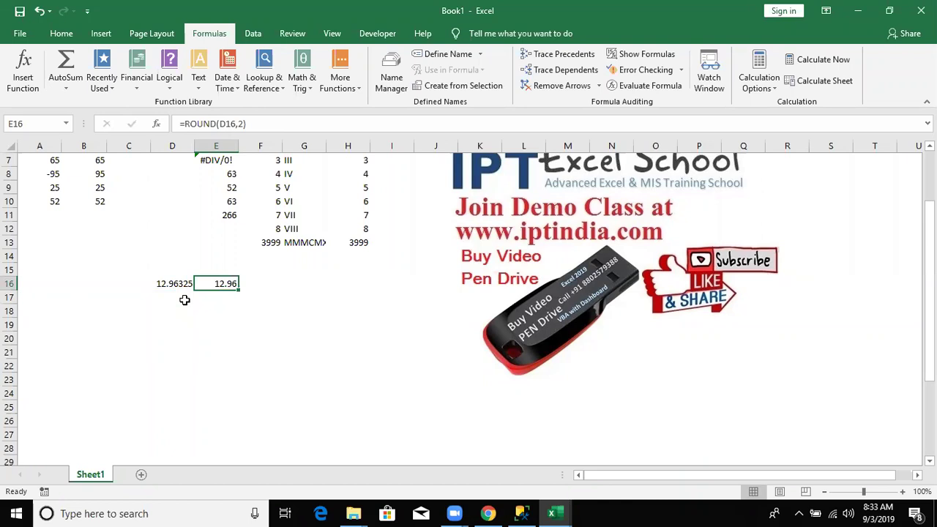
Step: Edit D16 to 12.96725 so E16 shows 12.97
key("Left")
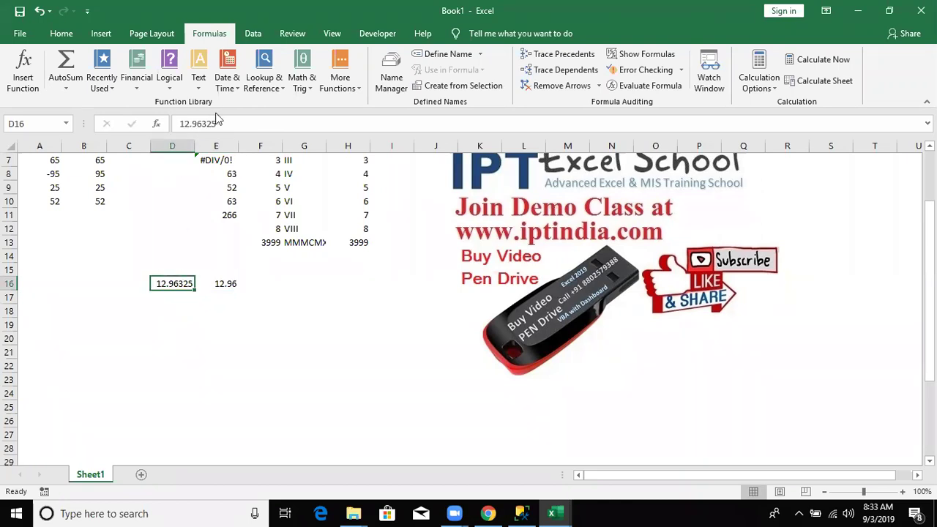
left_click(198, 124)
key("BackSpace")
type("6")
key("Delete")
type("7")
key("Return")
Step: Set D16 to 12.63 and change E16 to =ROUND(D16,0), giving 13
key("Up")
key("Right")
key("Left")
type("12.63")
key("Right")
left_click(241, 124)
key("BackSpace")
type("0")
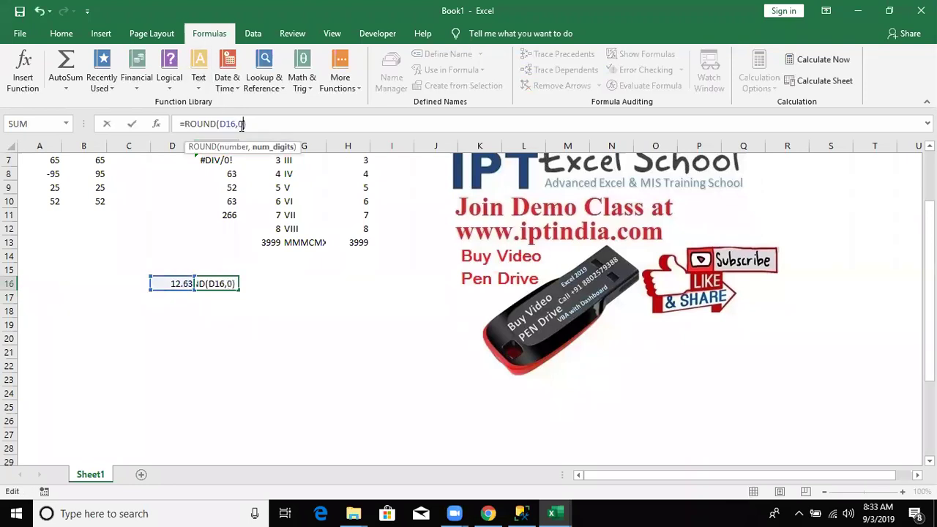
key("Return")
Step: Enter =ROUNDUP(D16,1) in F16, giving 12.7
key("Up")
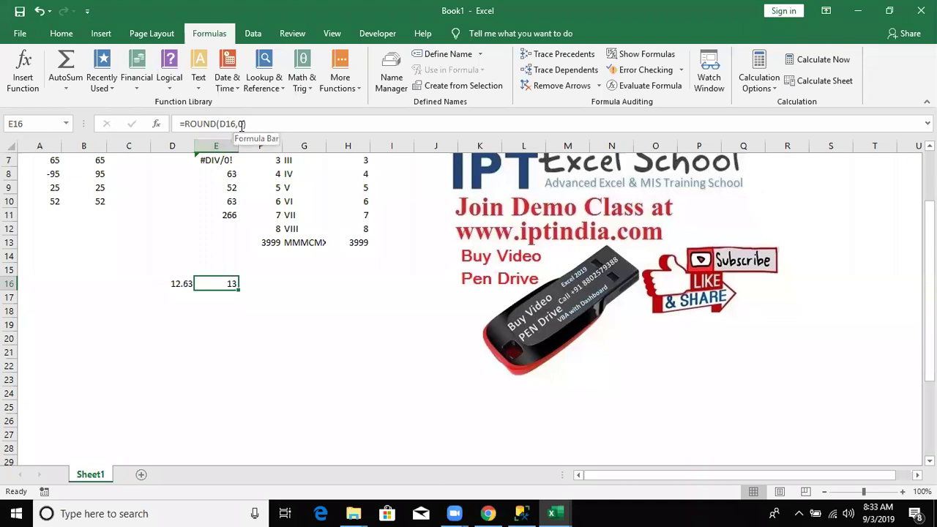
key("Right")
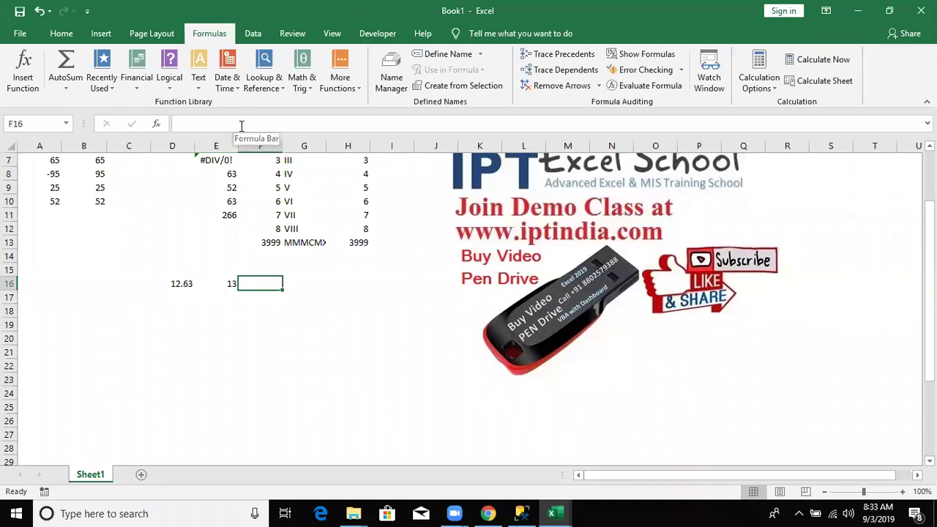
type("=ro")
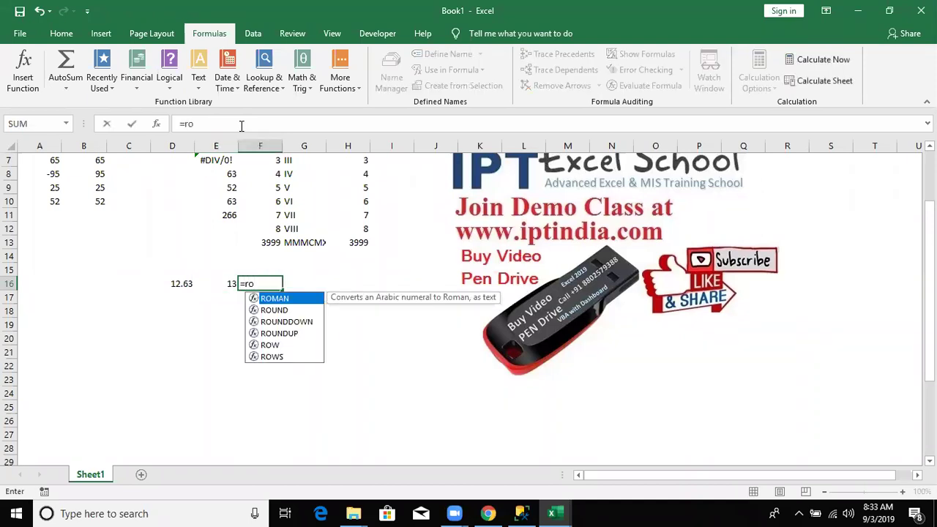
key("Down")
key("Down")
key("Down")
key("Tab")
key("Left")
key("Left")
type(",1)")
key("Return")
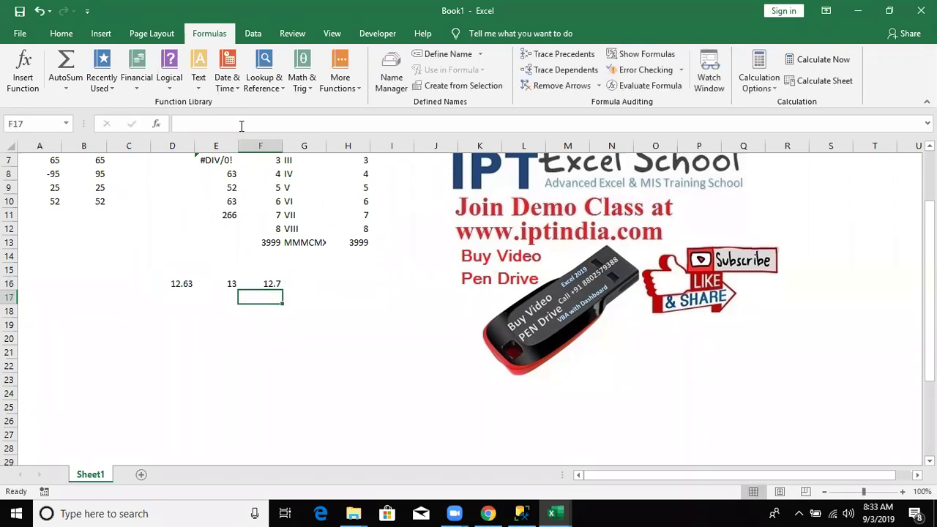
key("Up")
key("Right")
type("=")
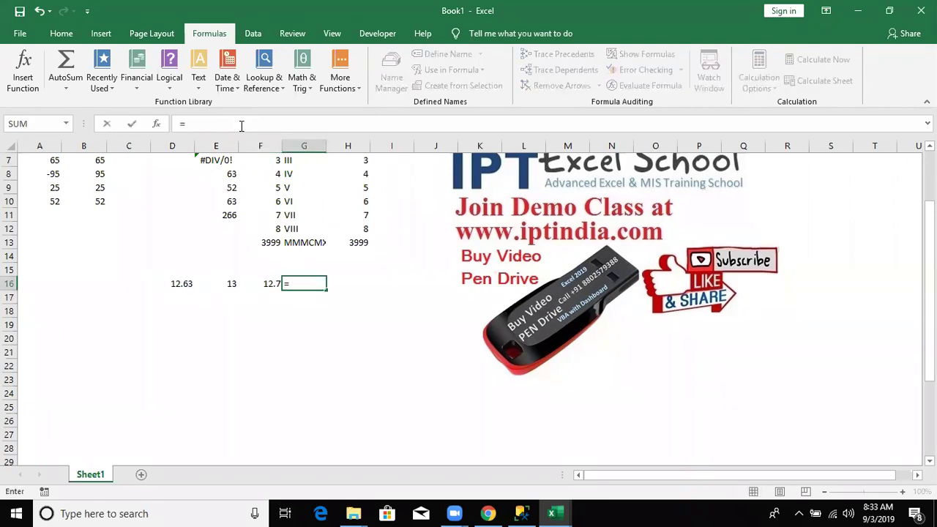
type("ro")
Step: Enter =ROUNDDOWN(D16,0) in G16, giving 12
key("Down")
key("Down")
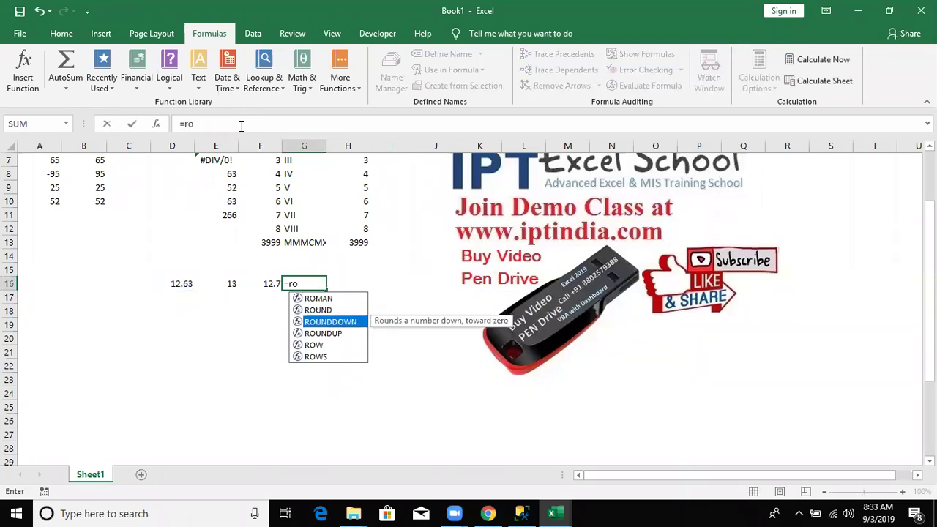
key("Tab")
key("Left")
key("Left")
key("Left")
type(",0)")
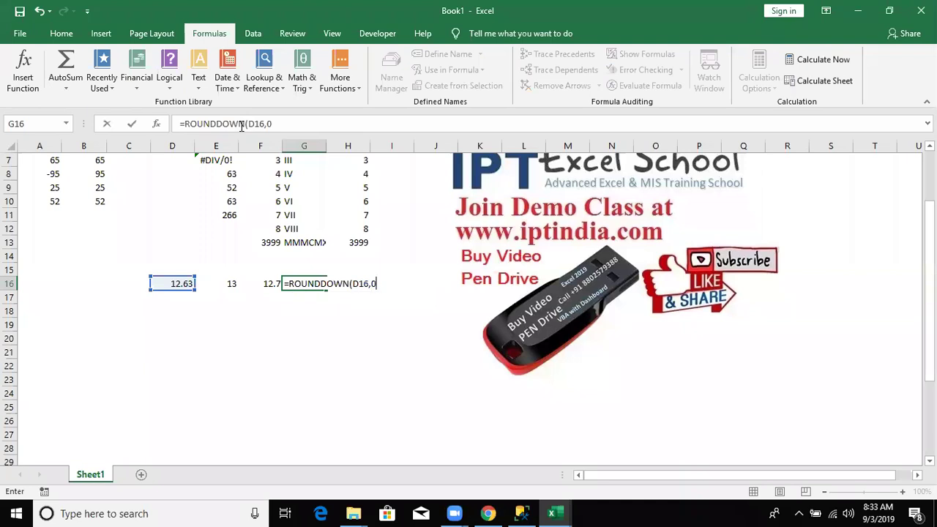
key("ctrl+Return")
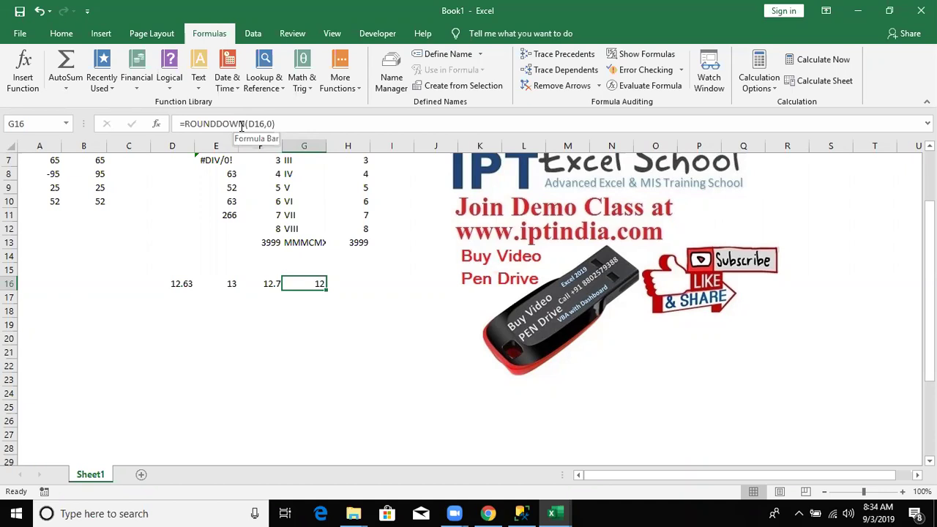
Step: Change F16 to =ROUNDUP(D16,0) so it shows 13
key("Left")
key("Left")
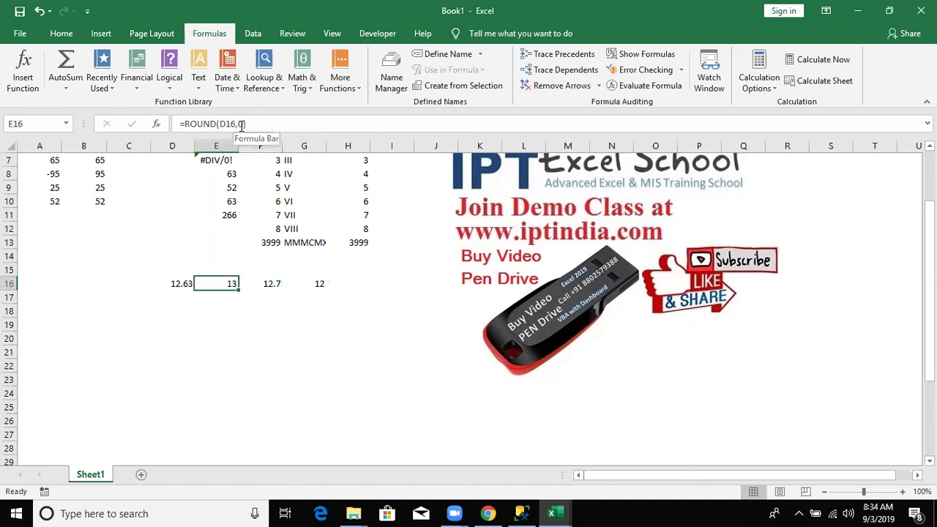
key("Right")
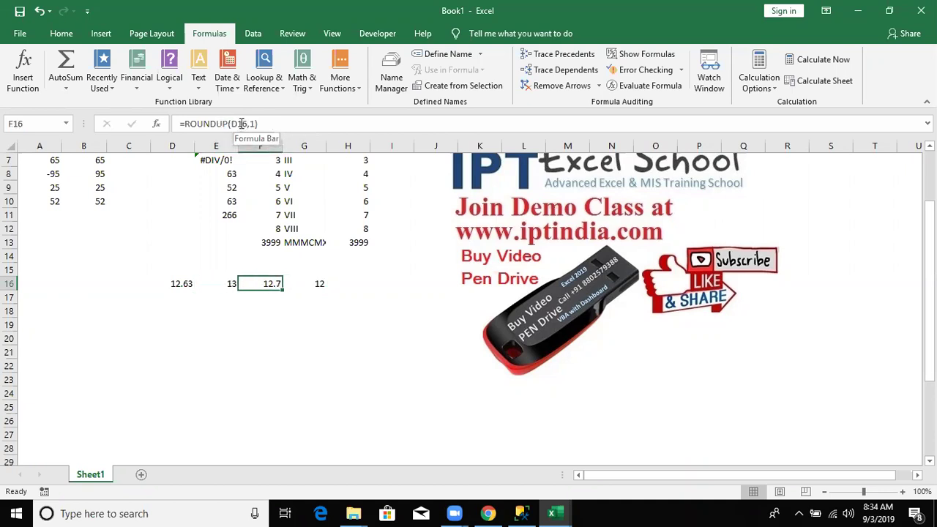
left_click(251, 124)
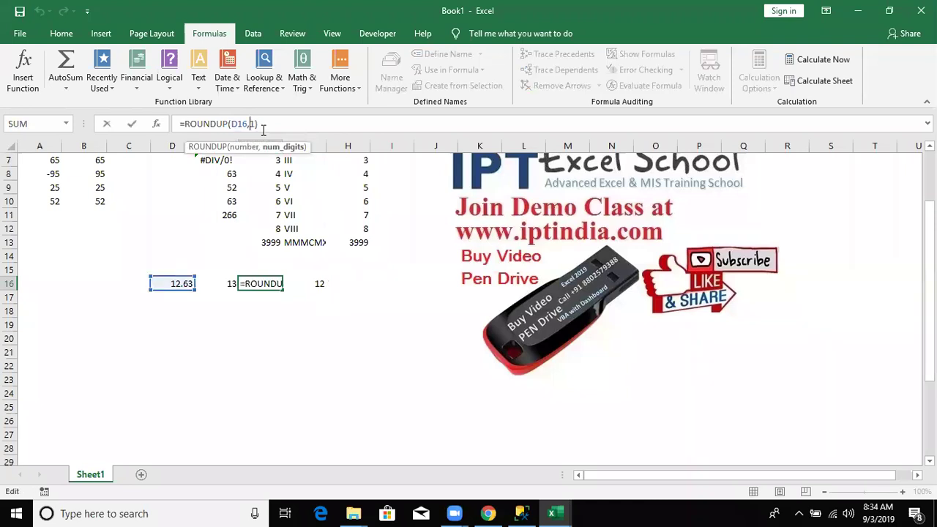
key("BackSpace")
type("0")
key("Return")
key("Up")
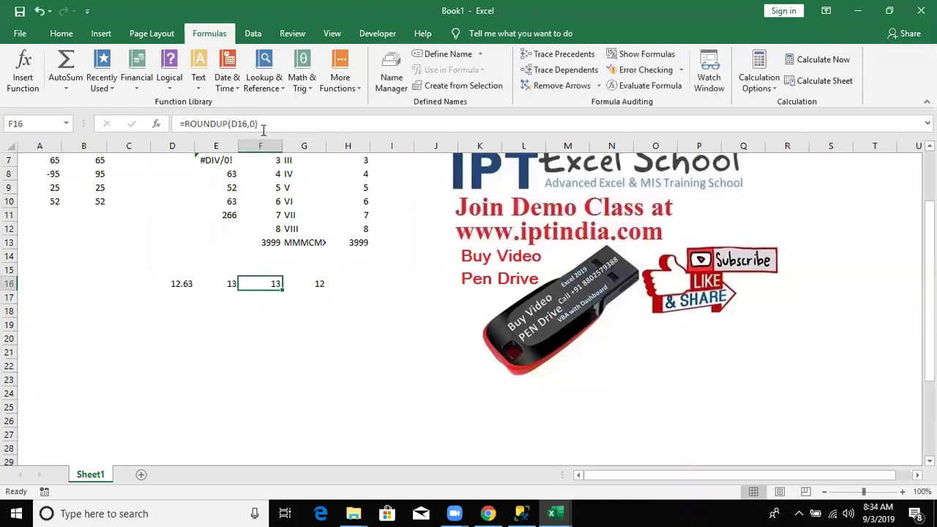
Step: Enter 12.01 in D16 and compare the ROUND, ROUNDUP and ROUNDDOWN results in row 16
key("Left")
key("Left")
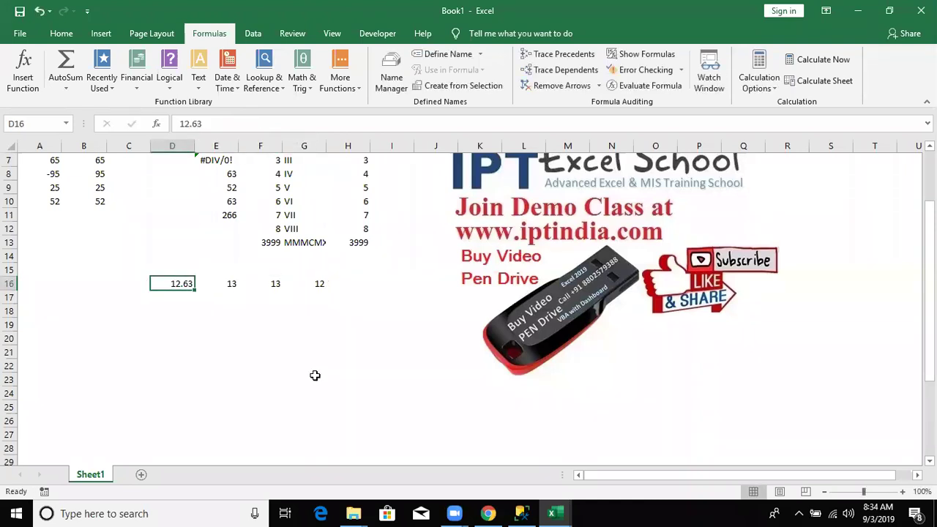
type("12.01")
key("Return")
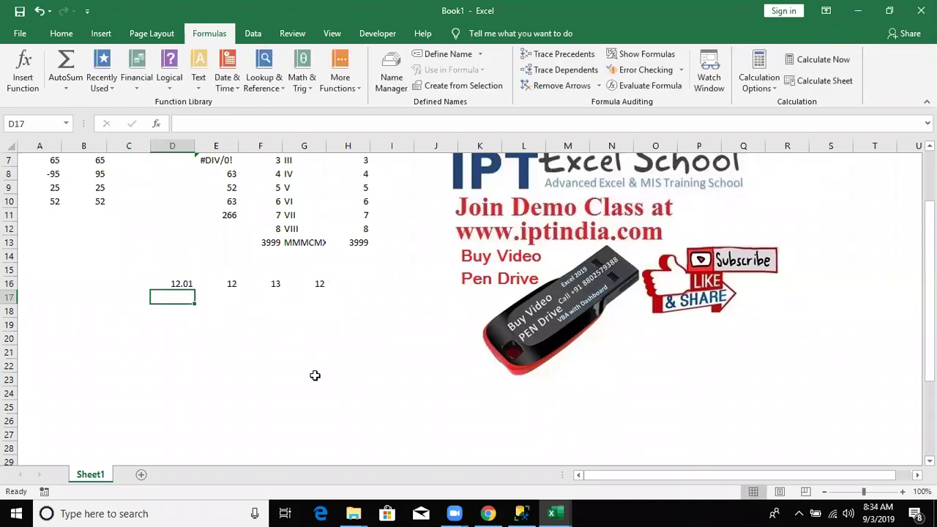
key("Up")
key("Right")
key("Right")
key("Right")
key("Left")
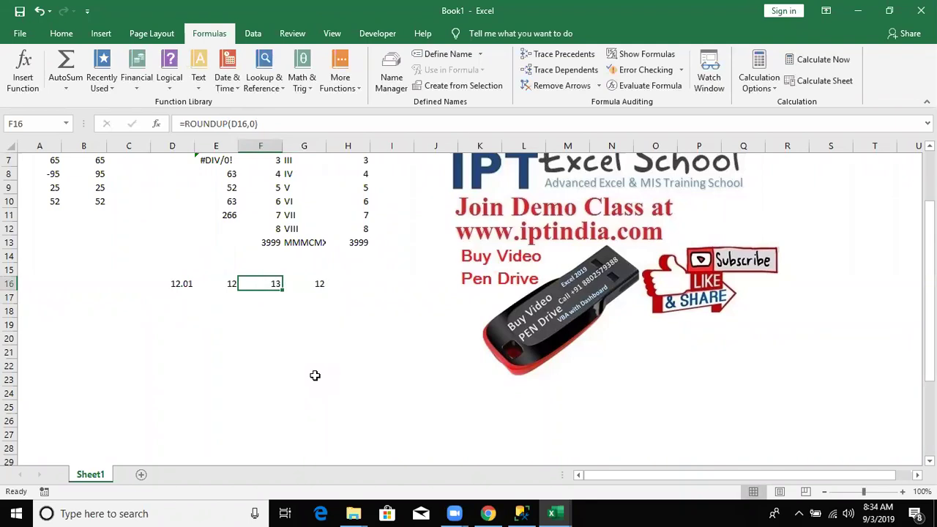
key("Left")
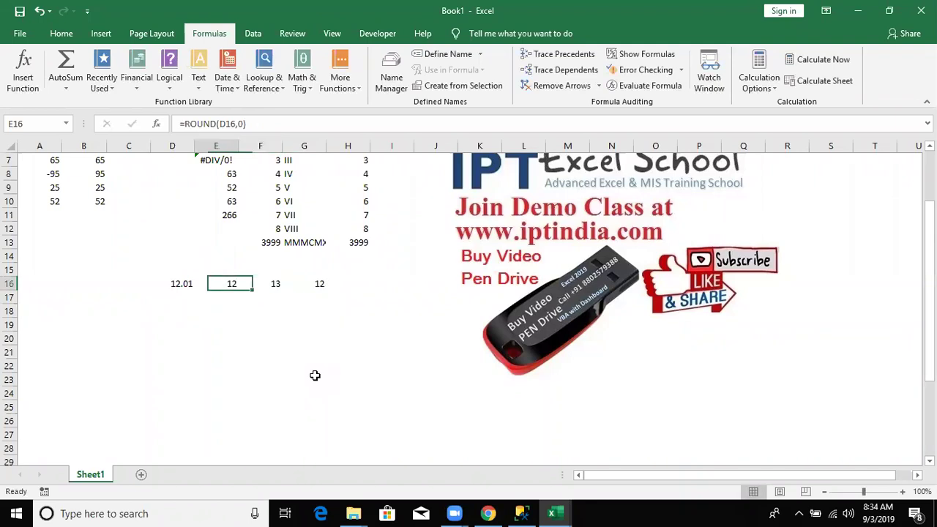
key("Right")
key("Right")
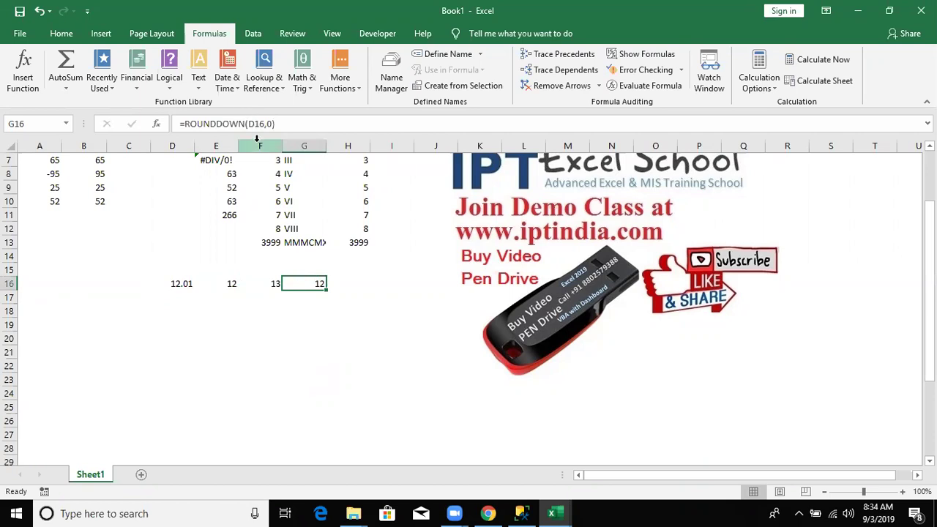
Step: Change D16 to 12.99 and confirm ROUNDUP gives 13 in F16 and ROUNDDOWN gives 12 in G16
left_click(175, 285)
type("12")
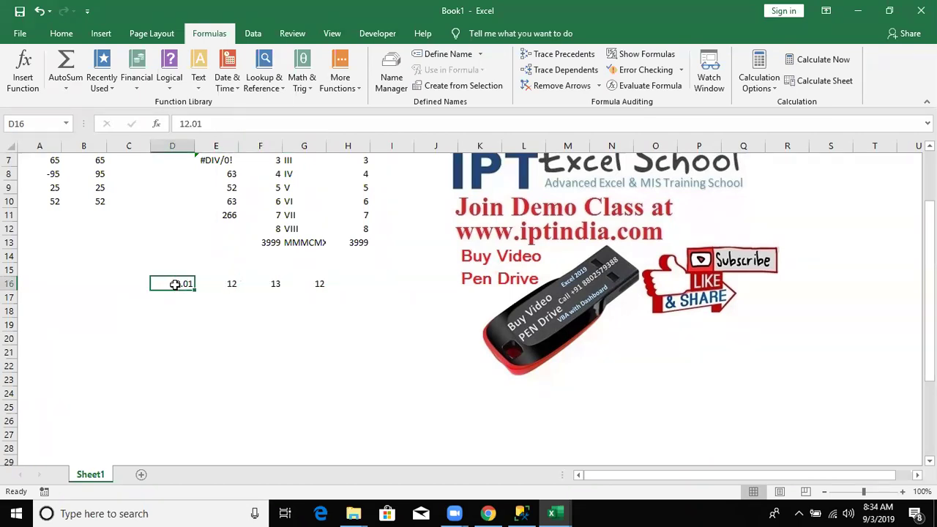
type(".99")
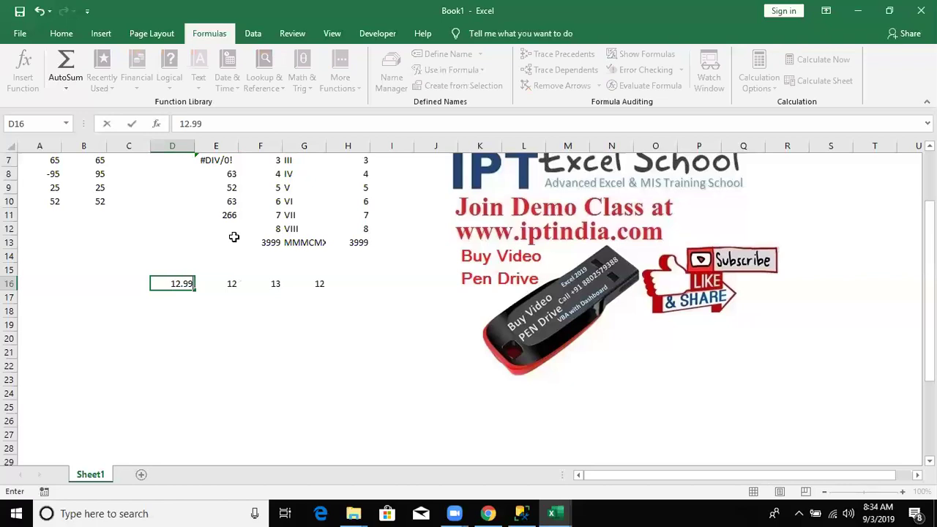
key("Return")
key("Up")
key("Right")
key("Right")
key("Right")
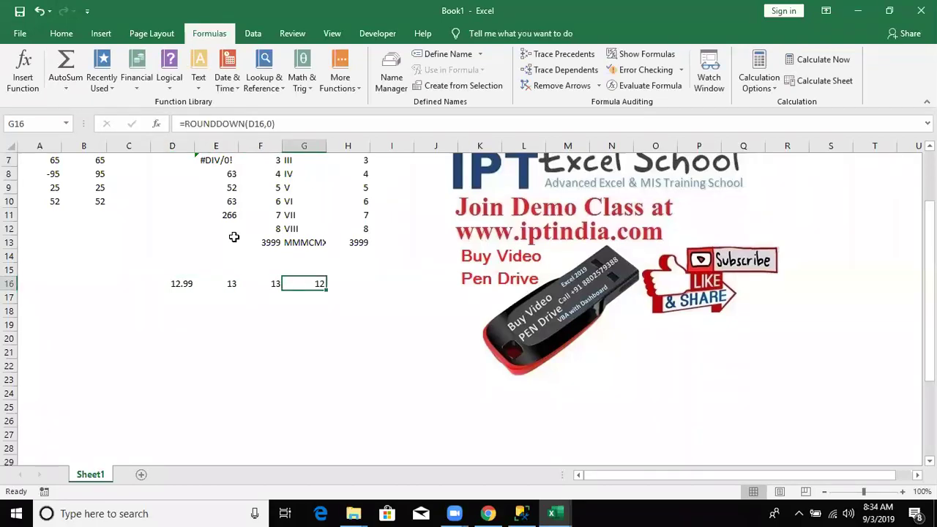
key("Left")
key("Left")
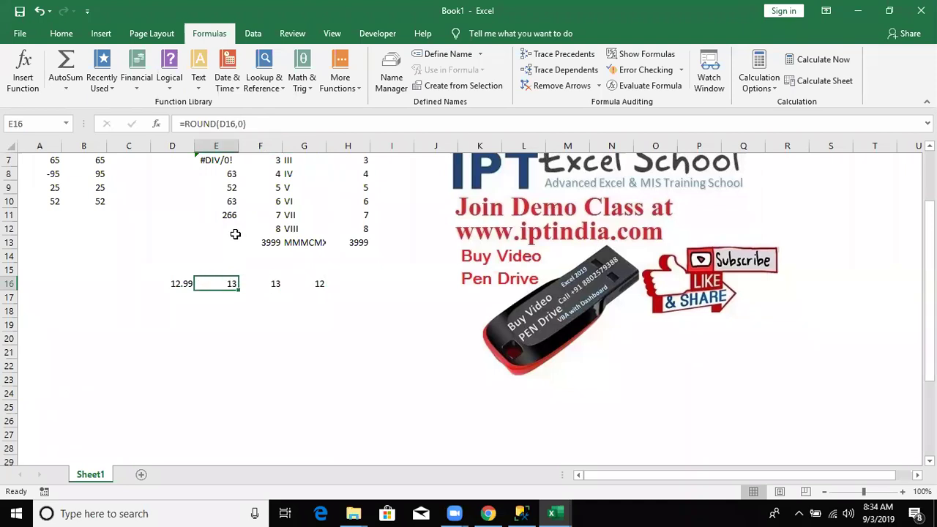
key("Right")
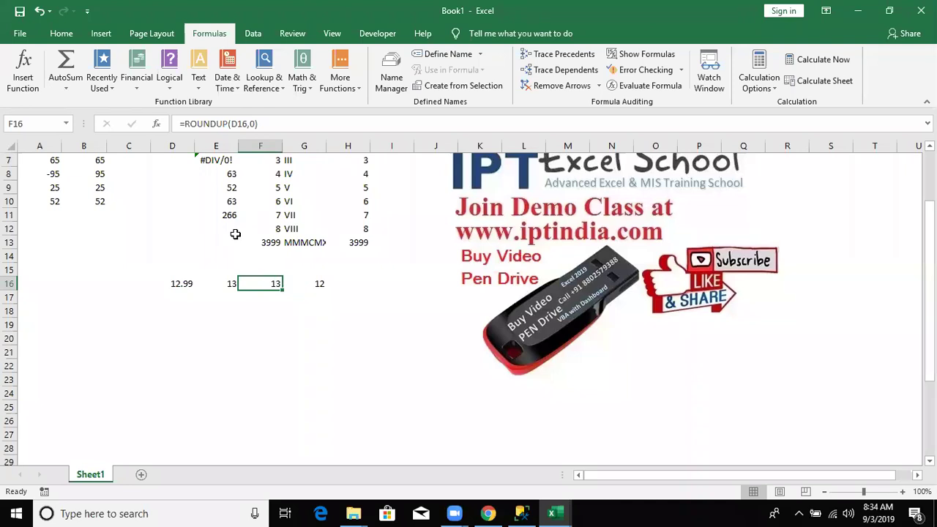
key("Right")
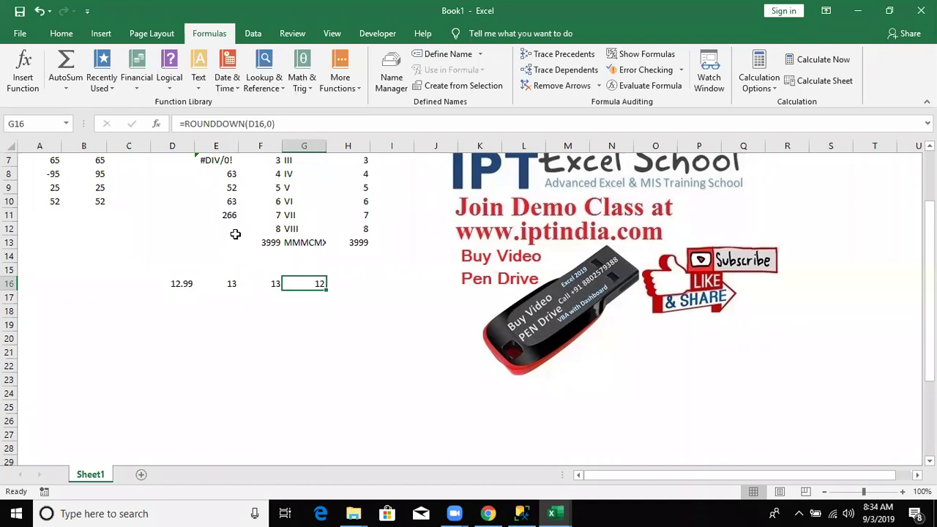
key("Down")
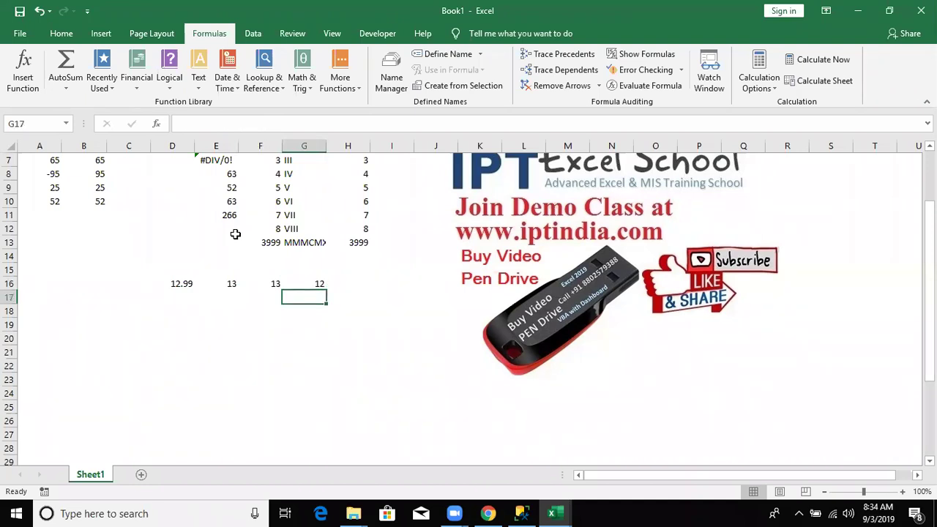
key("Down")
key("Left")
key("Left")
key("Left")
key("Left")
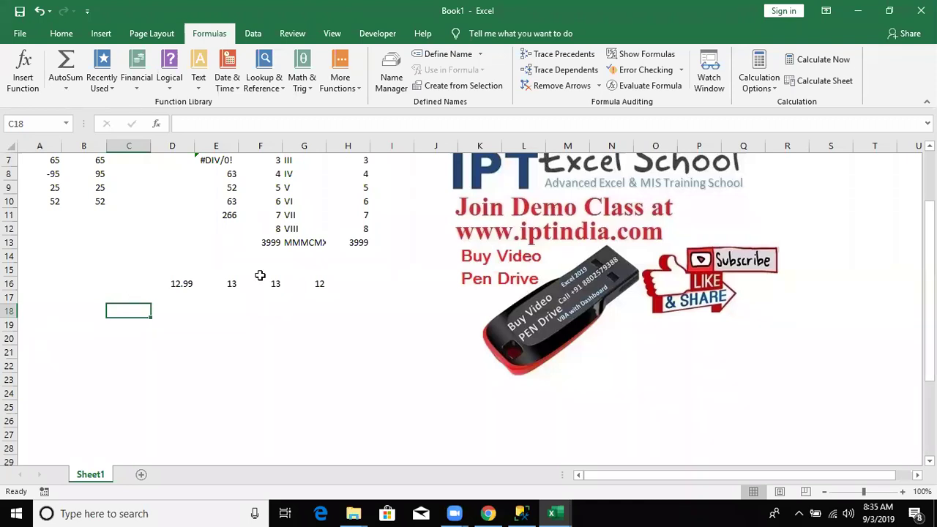
Step: Replace a trial 500 in C18 with 54392, then begin a CEILING formula in D18
type("500")
key("ctrl+Return")
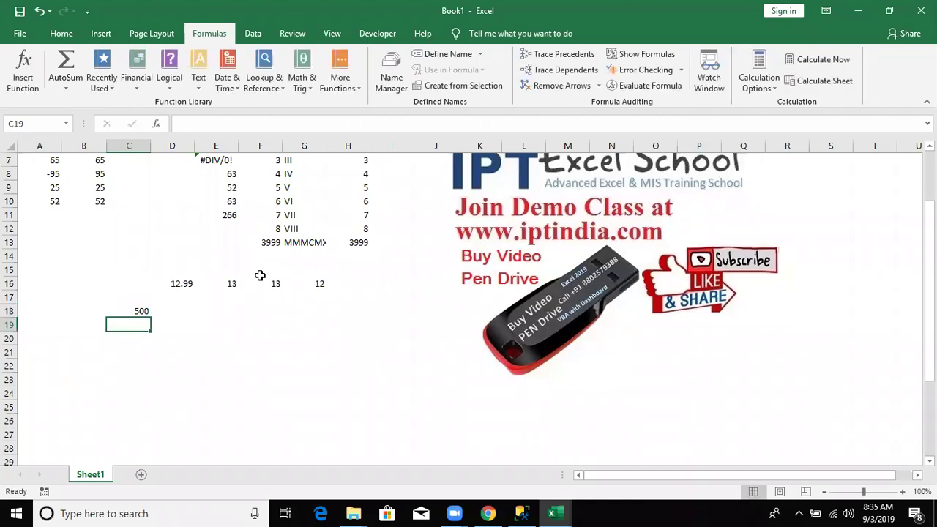
type("54")
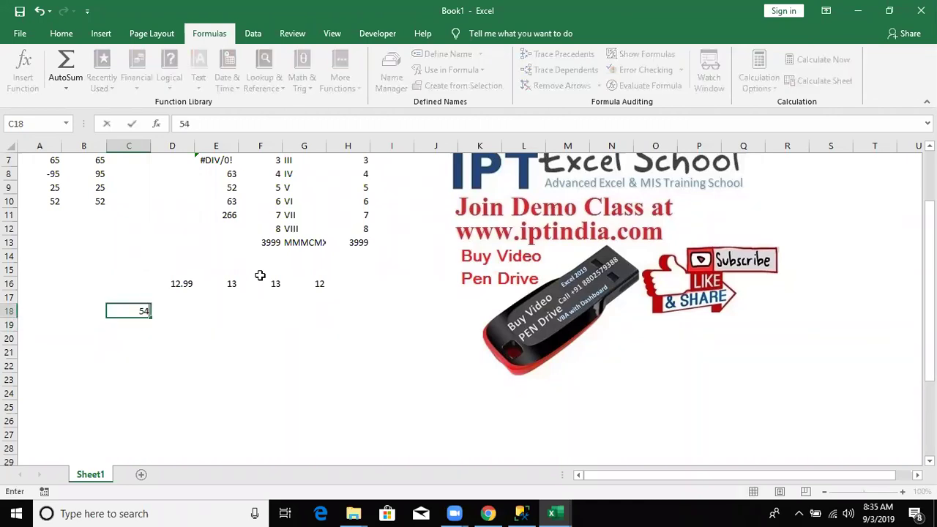
type("392")
key("ctrl+Return")
key("Right")
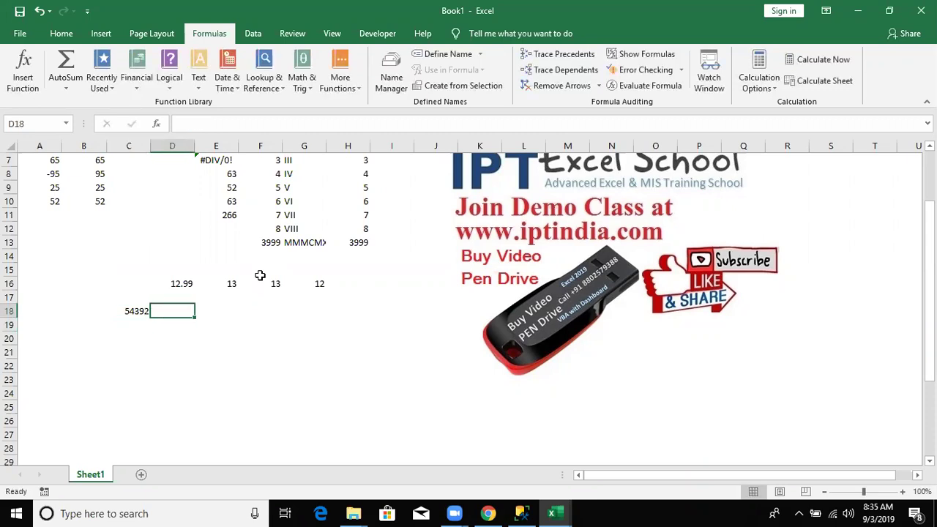
type("=c")
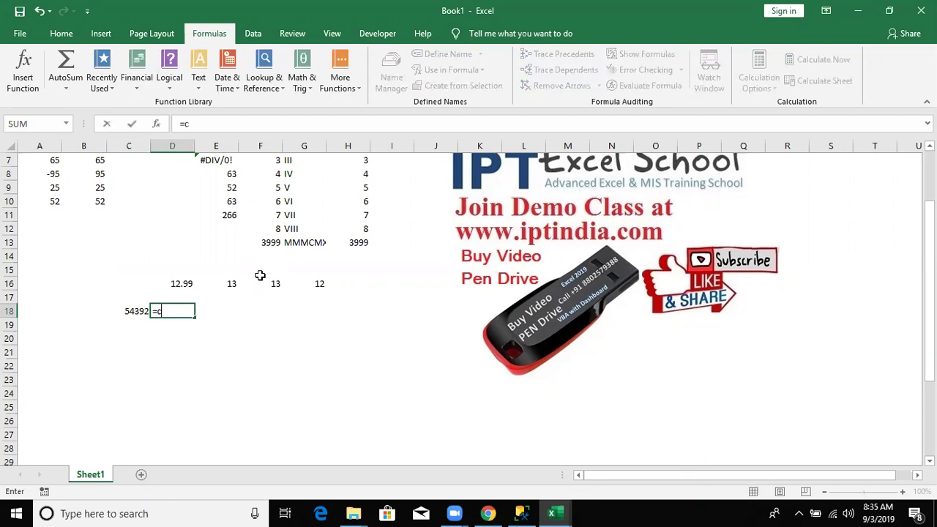
type("e")
Step: Enter =CEILING(C18,500) in D18 to round 54392 up to 54500
key("Down")
key("Down")
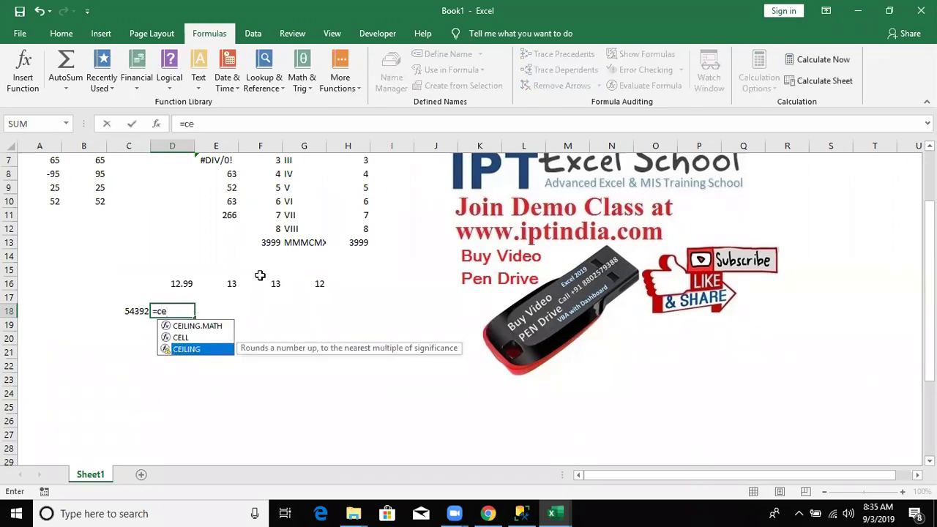
key("Tab")
key("Left")
type(",500)")
key("Return")
key("Up")
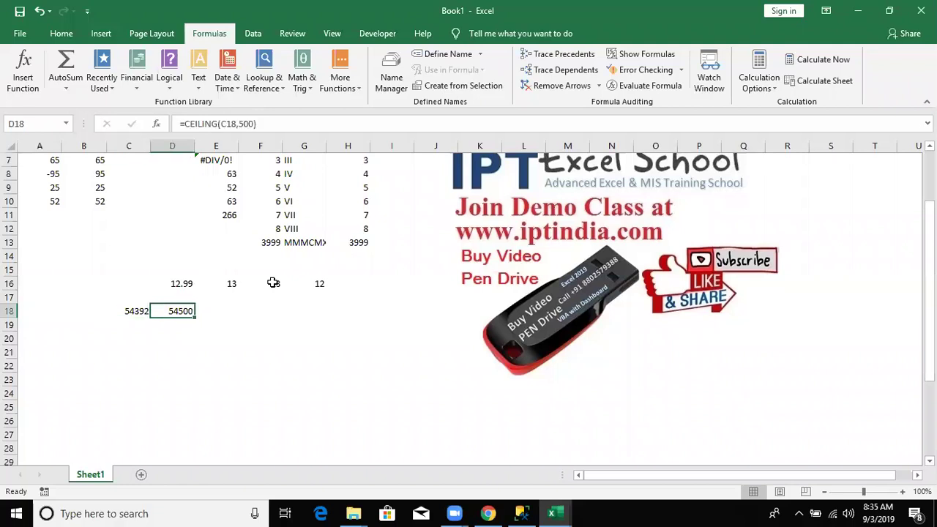
Step: Enter =FLOOR(C18,500) in E18 to round 54392 down to 54000
key("Right")
type("=flo")
key("Tab")
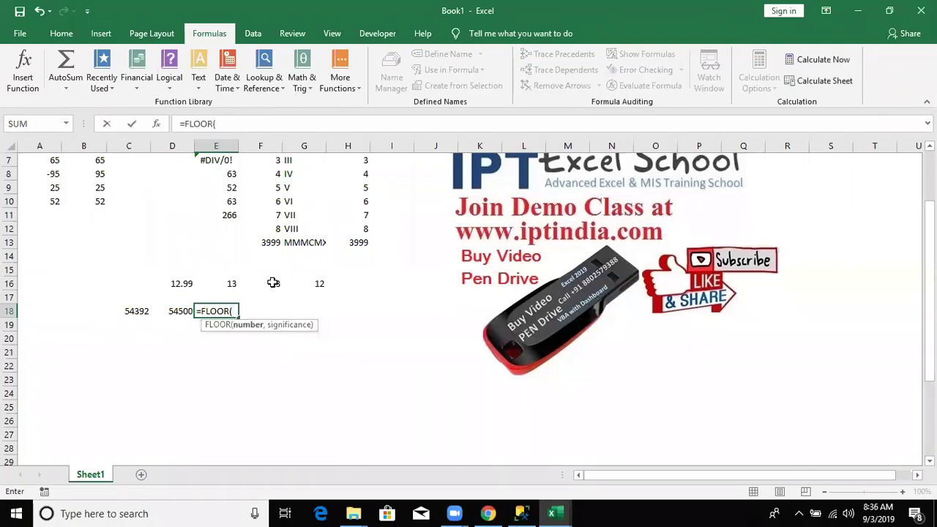
key("Left")
key("Left")
type(",500)")
key("ctrl+Return")
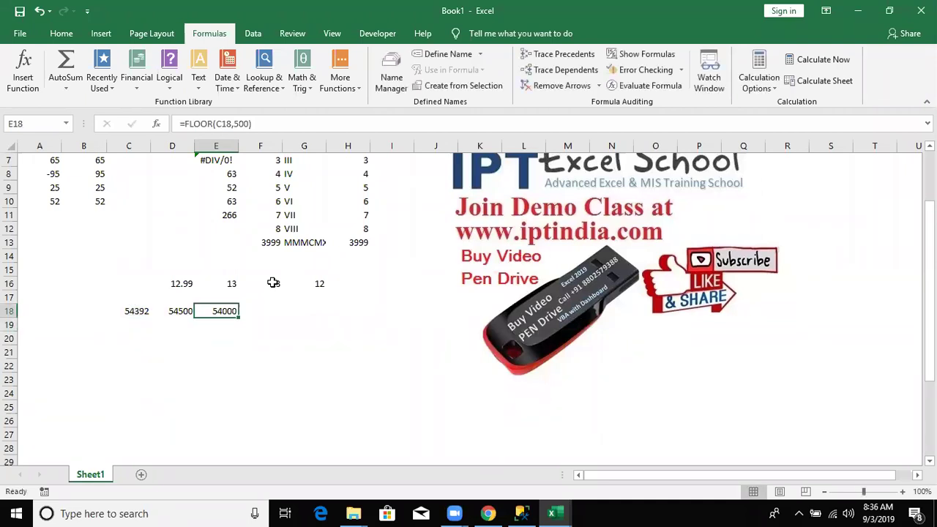
key("Left")
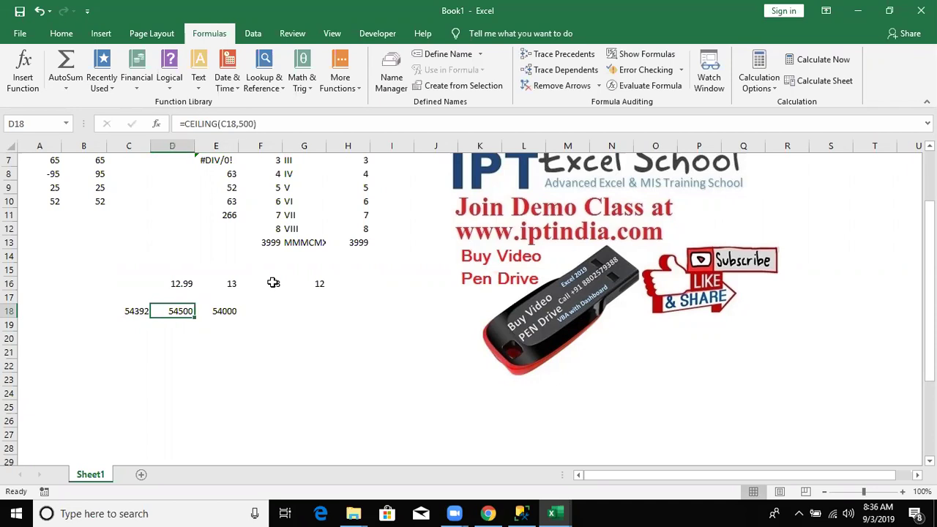
Step: Try 50 in C18, then undo to restore 54392
key("Left")
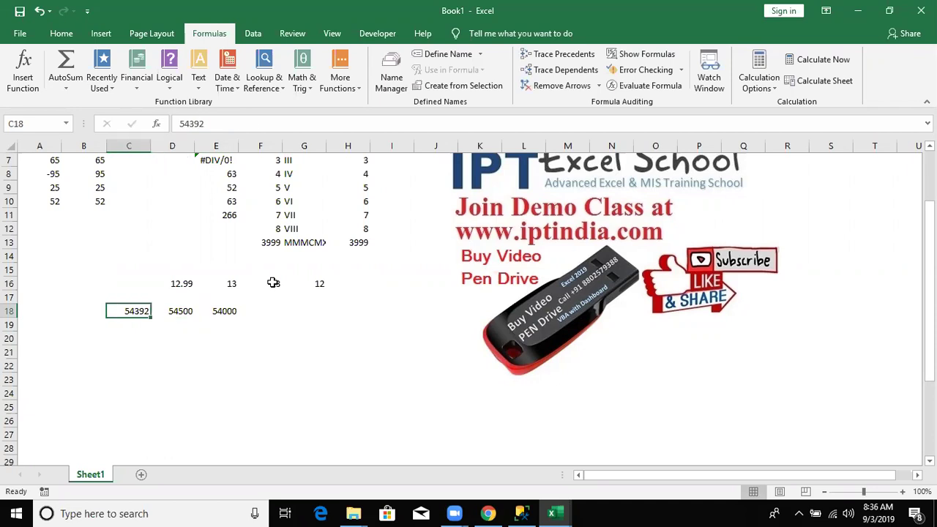
type("50")
key("Return")
key("Up")
key("ctrl+z")
Step: Change D18's formula to =CEILING(C18,200) so it shows 54400
key("Right")
left_click(255, 124)
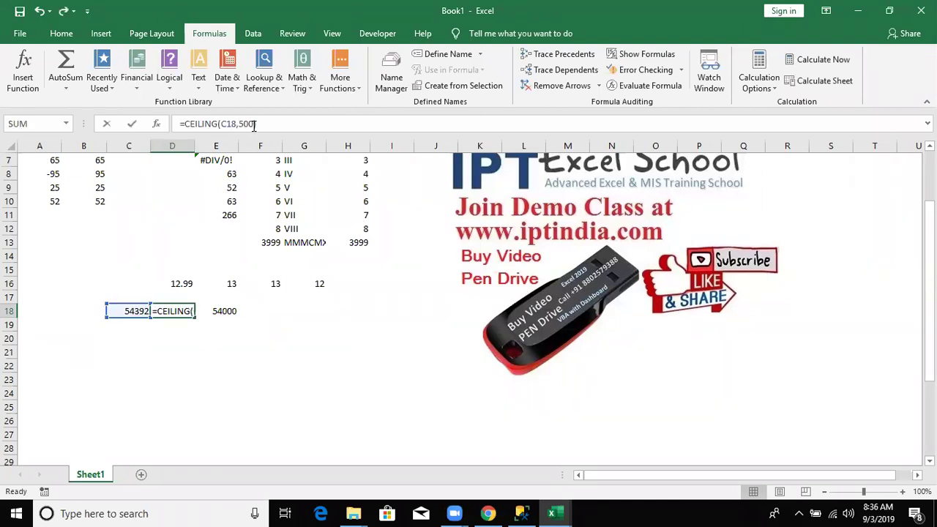
key("BackSpace")
key("Return")
key("Up")
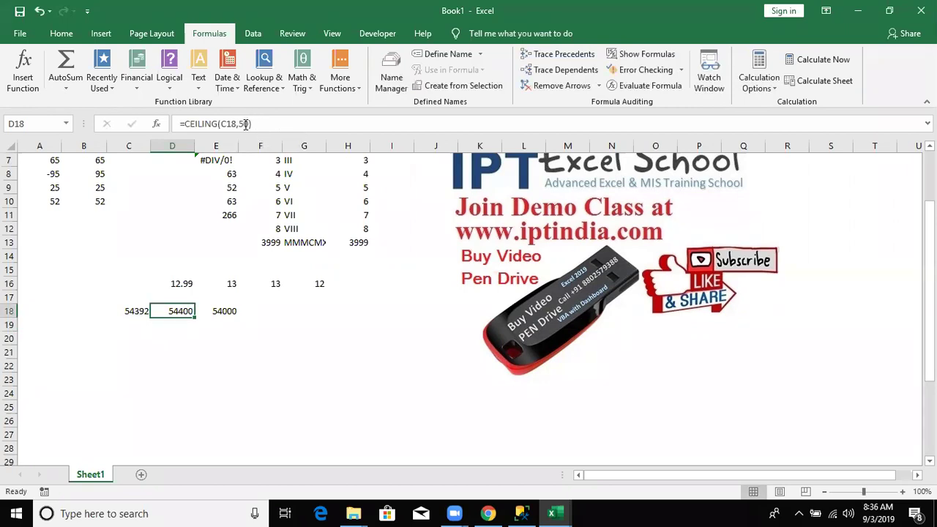
left_click(246, 124)
type("200")
key("Return")
key("Up")
Step: Change E18's formula to =FLOOR(C18,200) so it shows 54200
key("Right")
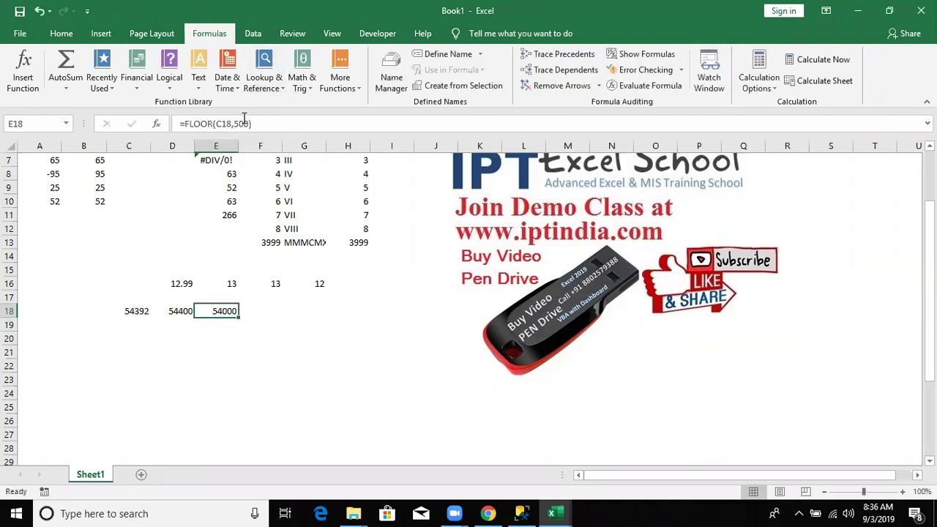
double_click(247, 123)
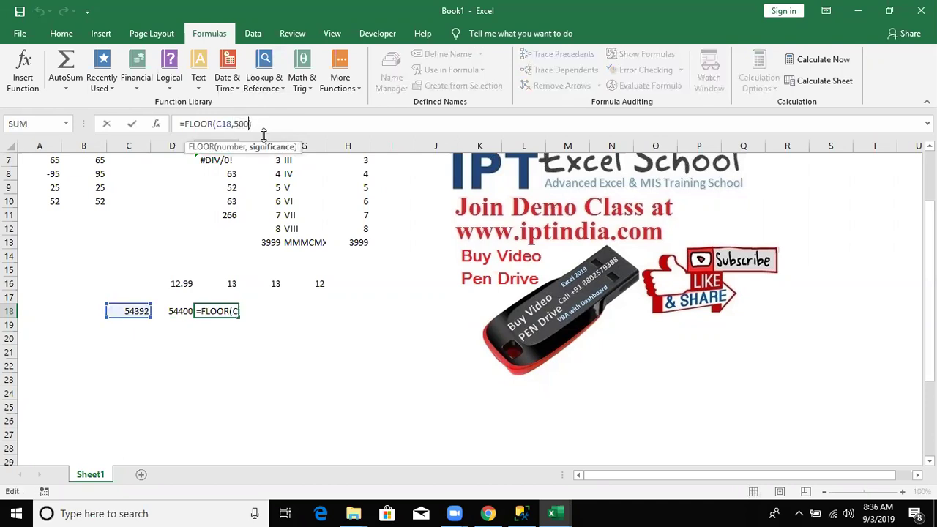
type("5")
key("BackSpace")
type("200")
key("Return")
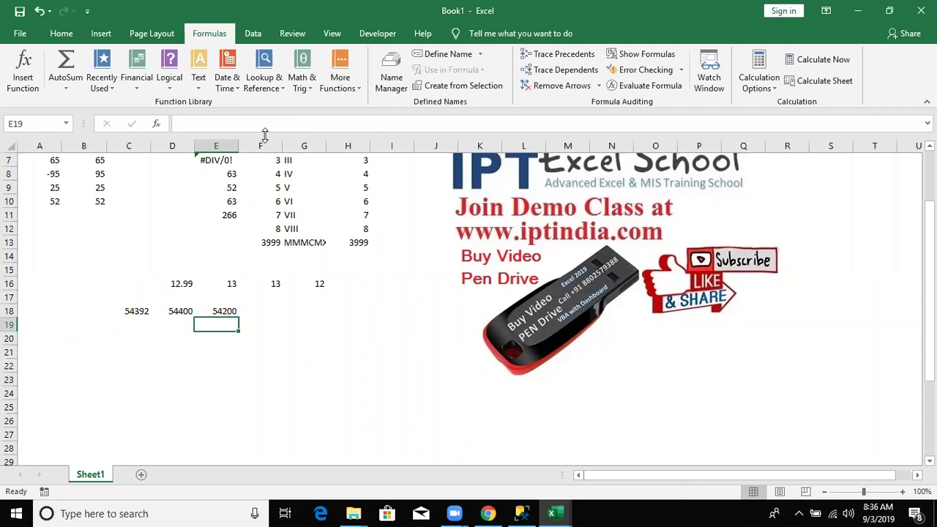
Step: Enter 1100 in cell C20
key("Down")
key("Left")
key("Left")
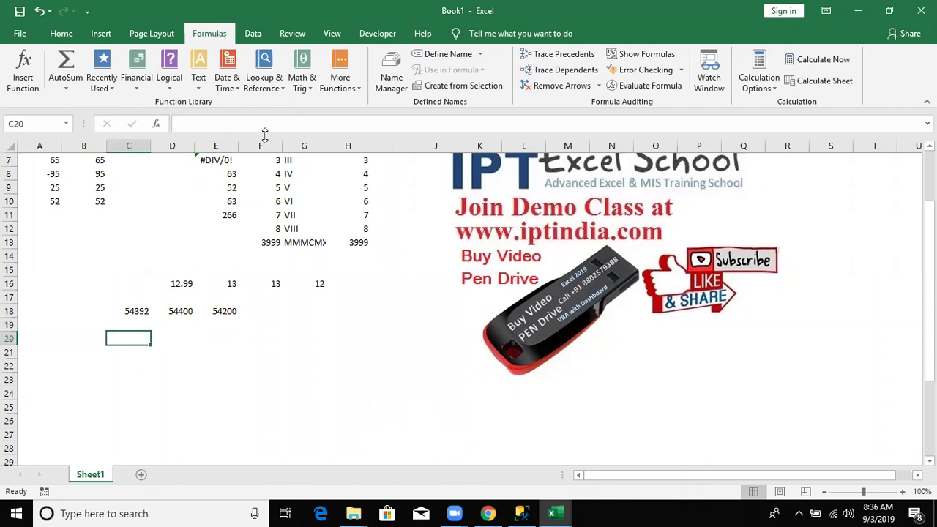
type("1100")
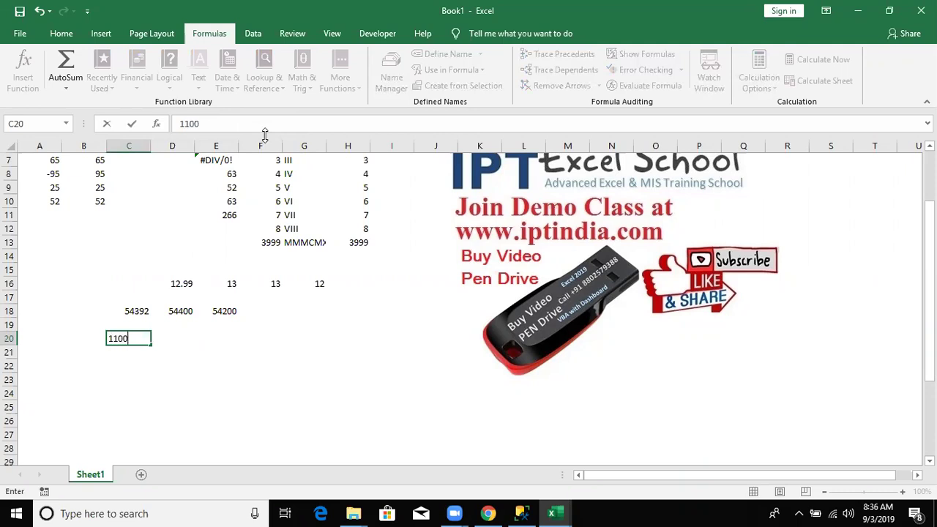
key("Tab")
Step: Return to the FLOOR result in E18 and select a few empty cells near the results
key("Up")
key("Up")
key("Right")
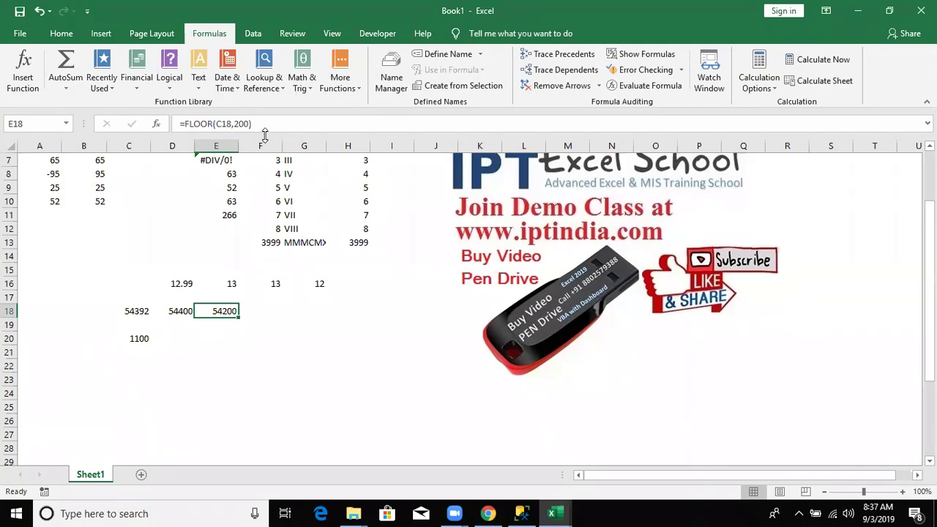
left_click(223, 356)
left_click(183, 297)
left_click(193, 324)
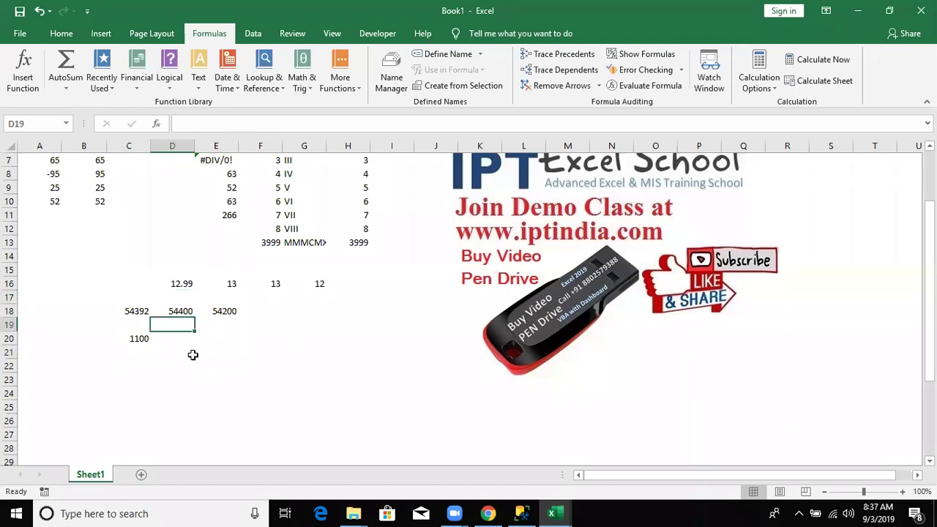
scroll(192, 356, "down", 2)
scroll(192, 356, "up", 4)
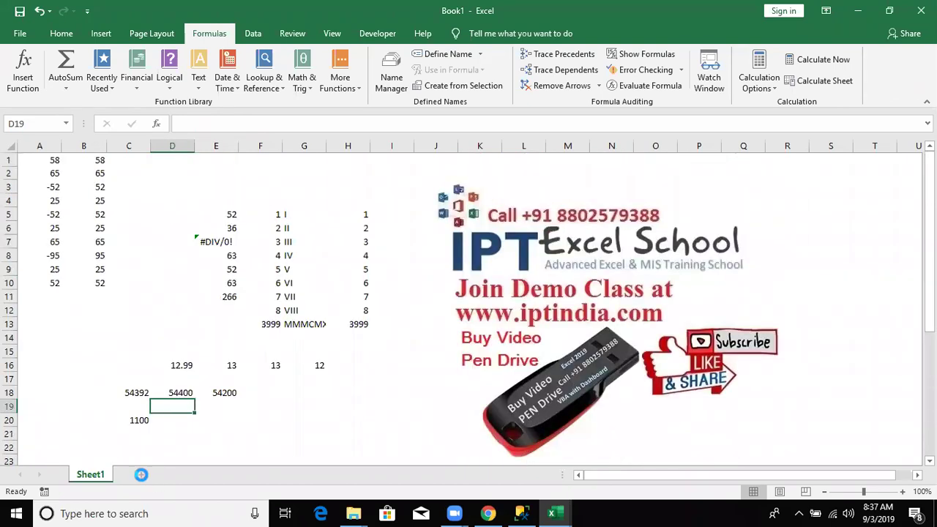
Step: Add a new blank Sheet2 next to Sheet1
left_click(142, 475)
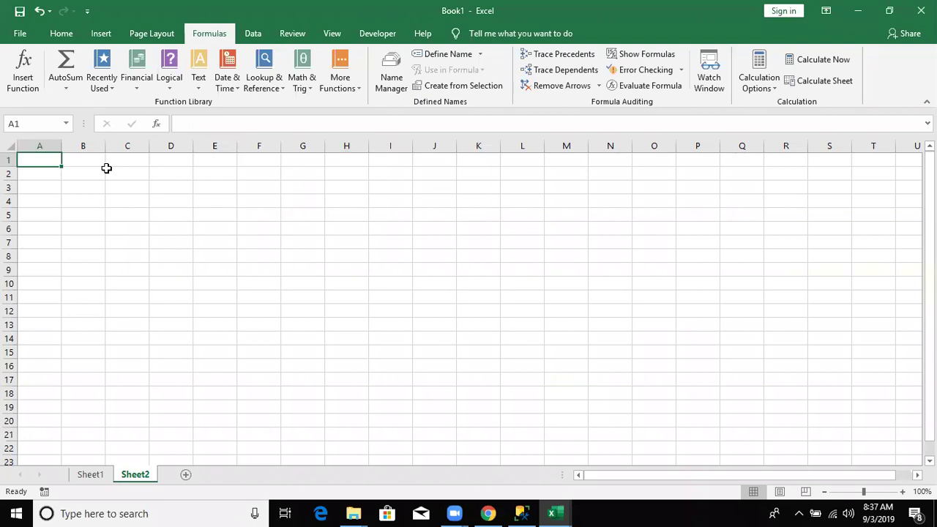
left_click(99, 198)
left_click(57, 162)
left_click(95, 178)
left_click(101, 186)
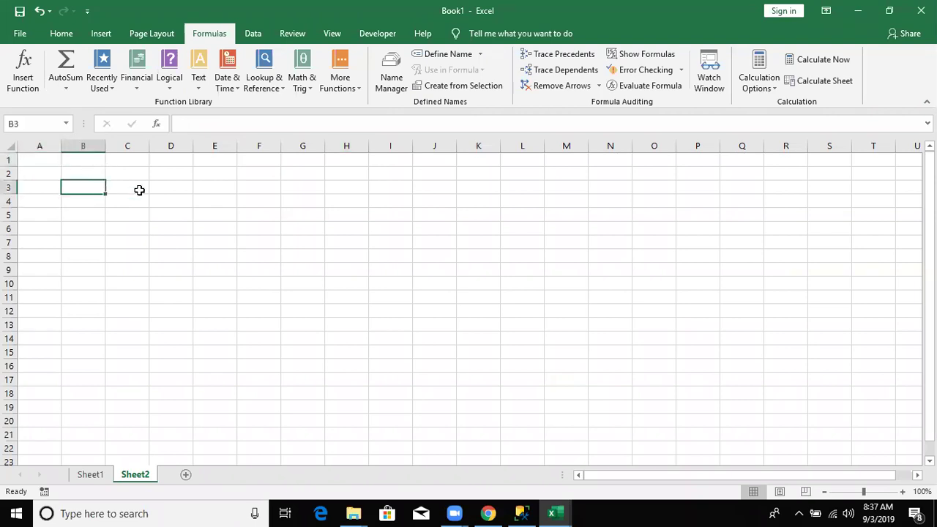
Step: Type the heading 'Book No' in A2 of Sheet2
left_click(40, 175)
type("Book")
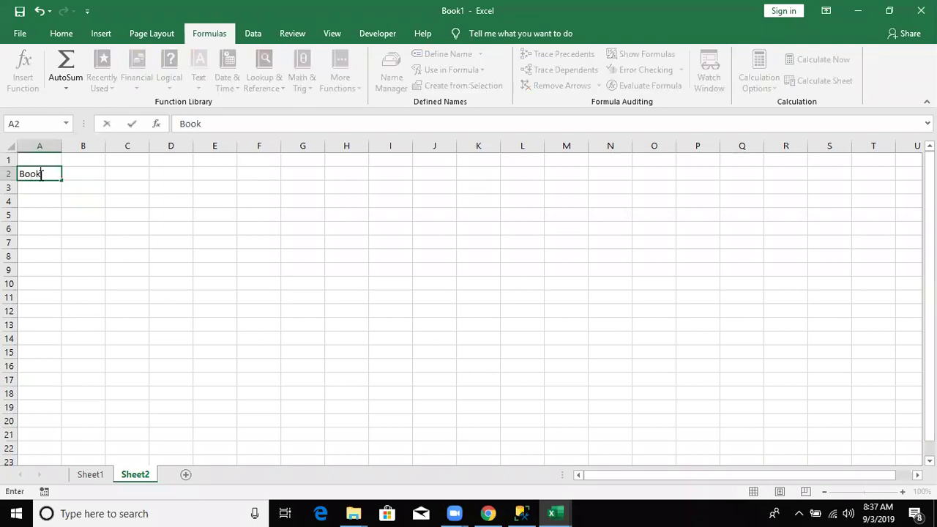
type(" No")
key("Return")
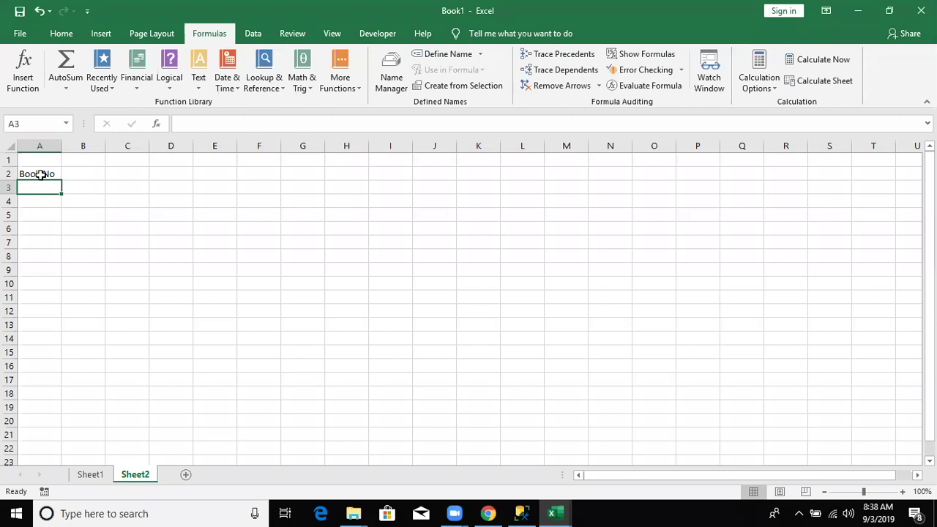
Step: Fill rows 3–4 with book 1 spanning 1–50 and book 2 spanning 51–100
type("B")
type("ook No")
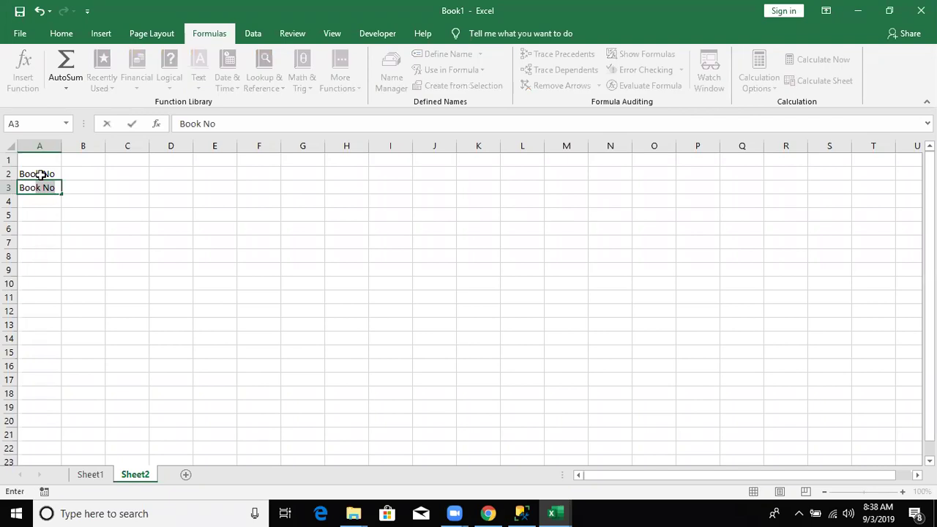
key("Escape")
type("1")
key("Tab")
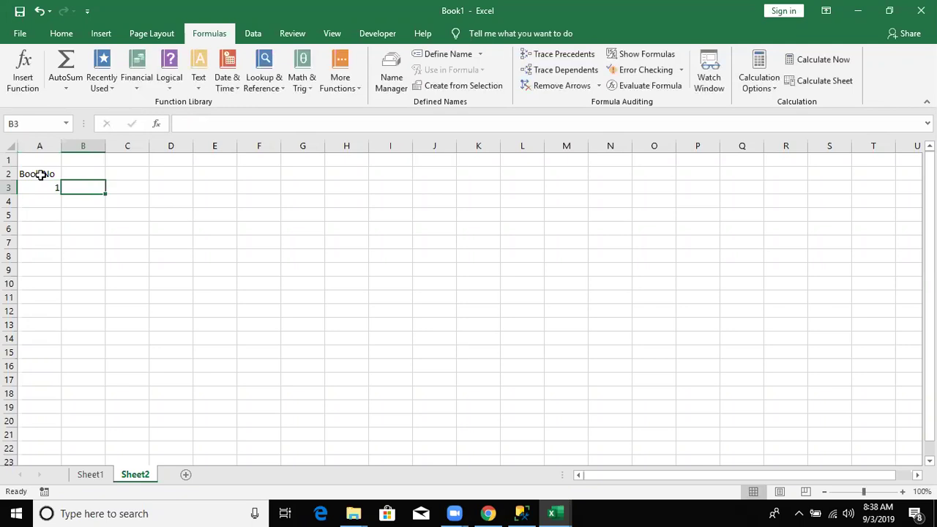
type("1")
key("Tab")
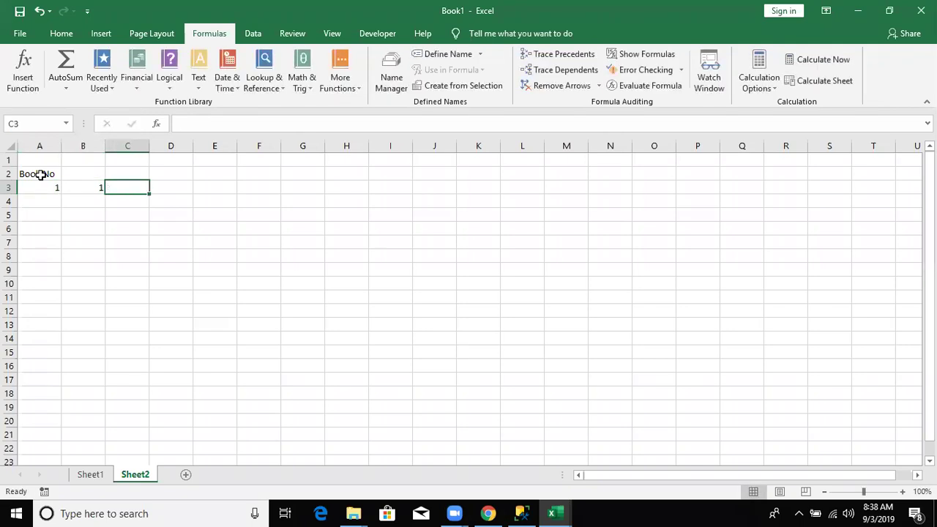
type("50")
key("Return")
type("2")
key("Tab")
type("51")
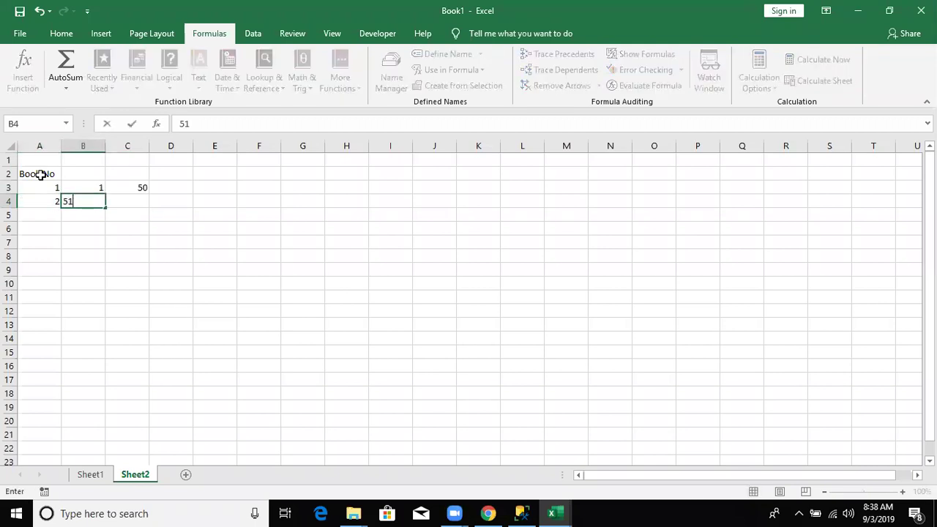
key("Tab")
type("100")
key("Return")
Step: Fill rows 5–6 with book 3 spanning 101–150 and book 4 spanning 151–200
key("Left")
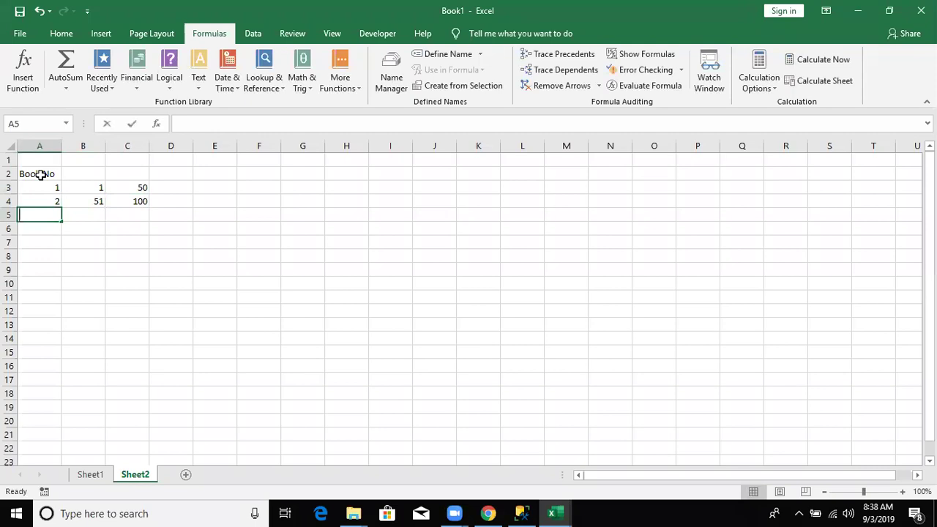
type("3")
key("Tab")
type("101")
key("Tab")
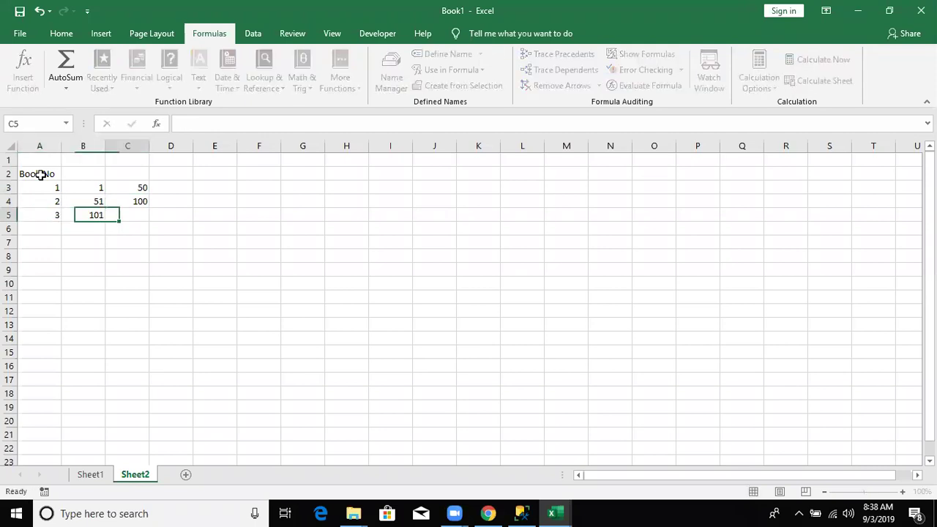
type("150")
key("Return")
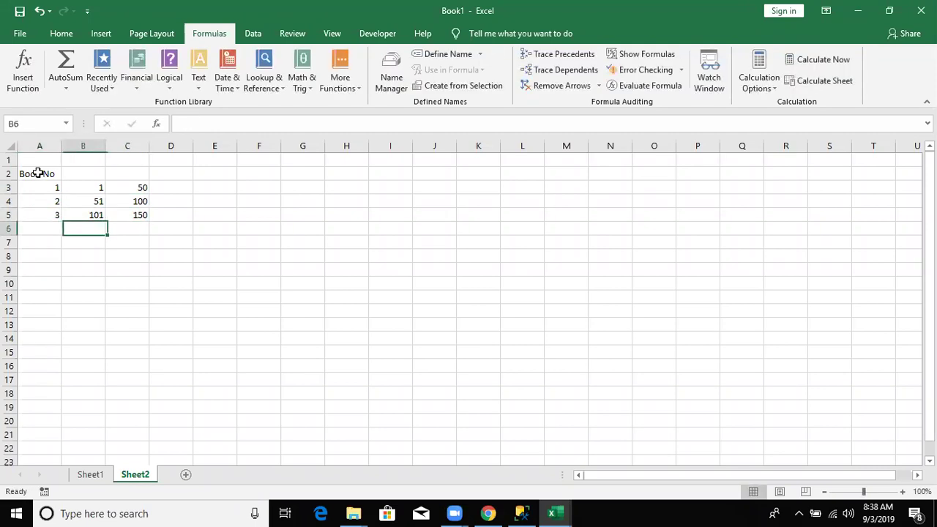
key("Left")
type("4")
key("Tab")
type("151")
key("Tab")
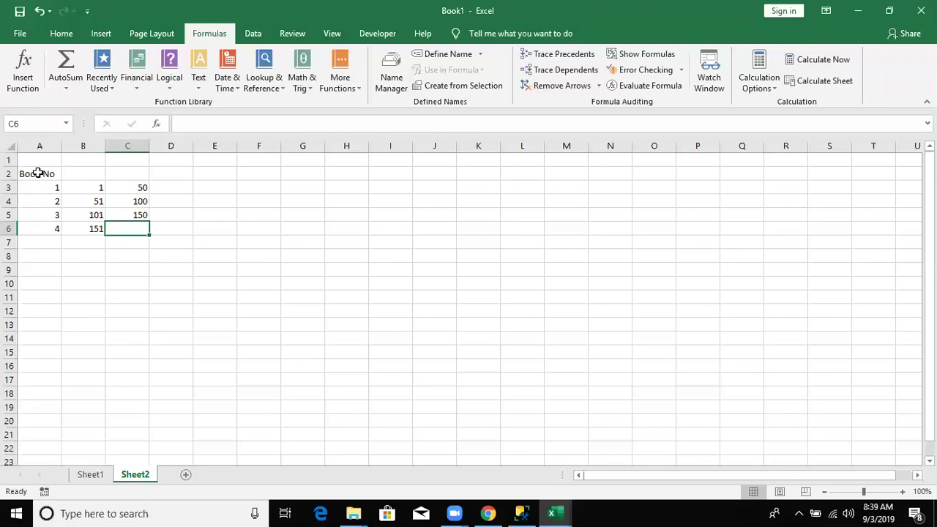
type("200")
key("Return")
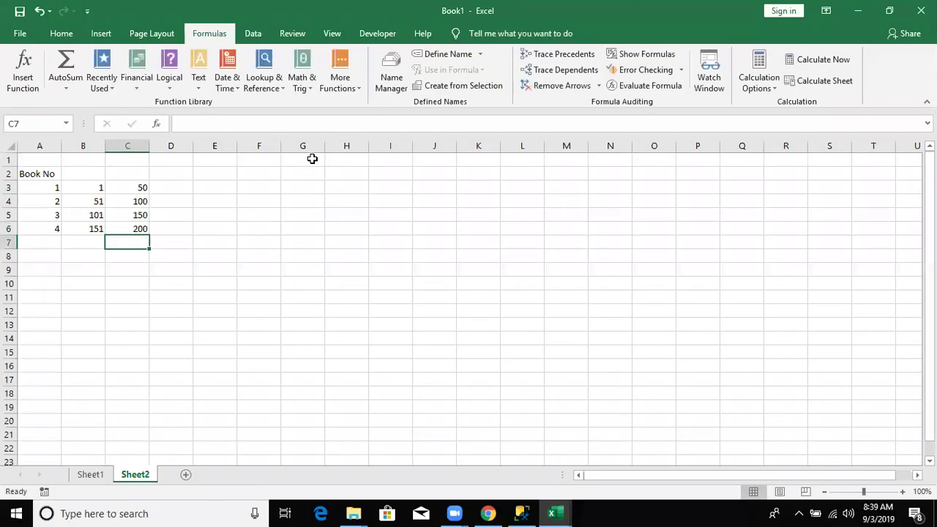
left_click(314, 162)
Step: Enter the heading 'Book No' in G1 and 'Name' in H1
type("Book 1")
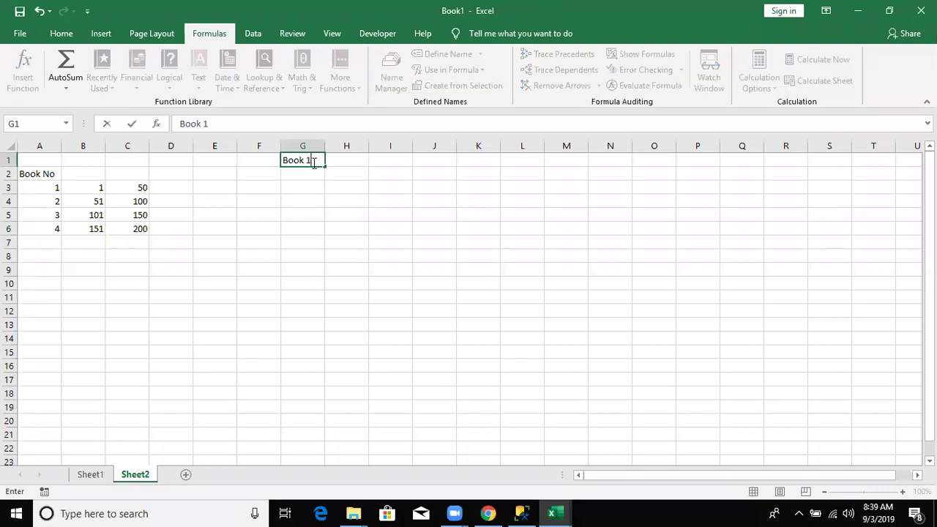
key("BackSpace")
type("No")
key("Tab")
type("Name")
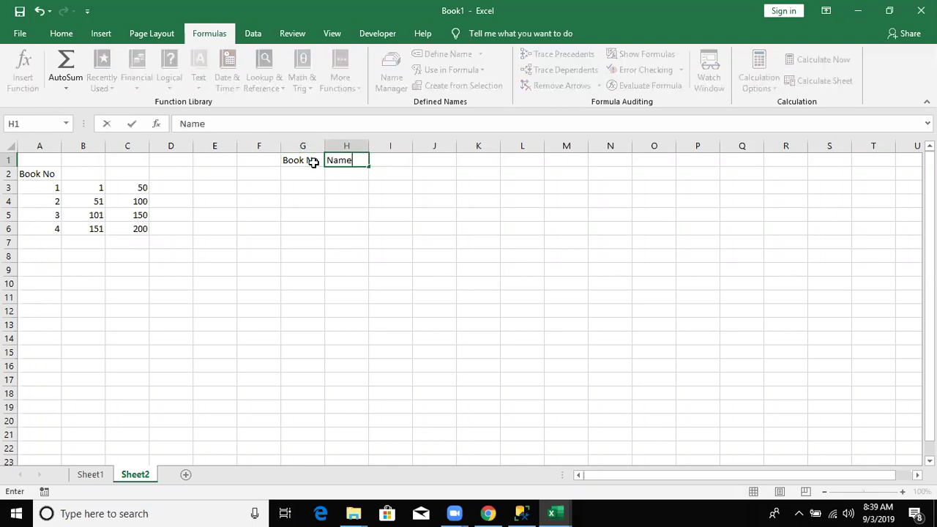
key("Tab")
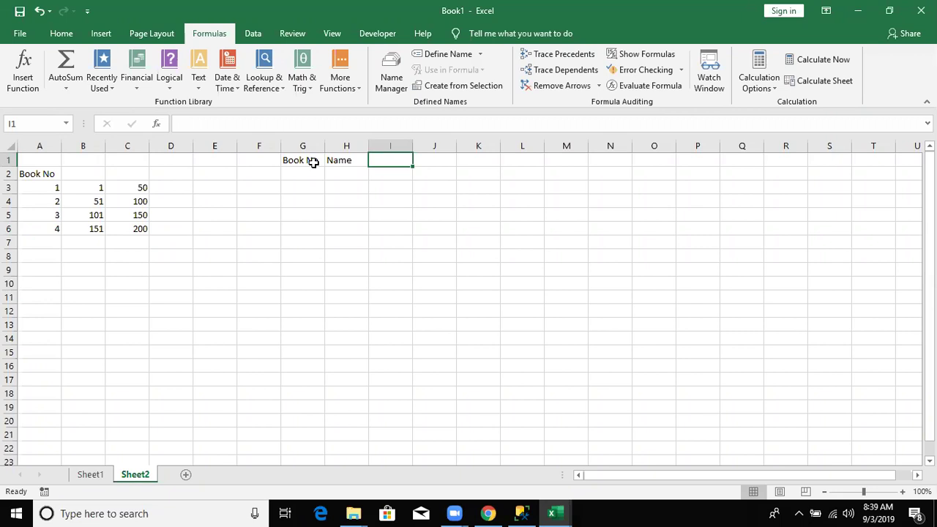
Step: Enter the helper value 44630 in cell F7
left_click(251, 242)
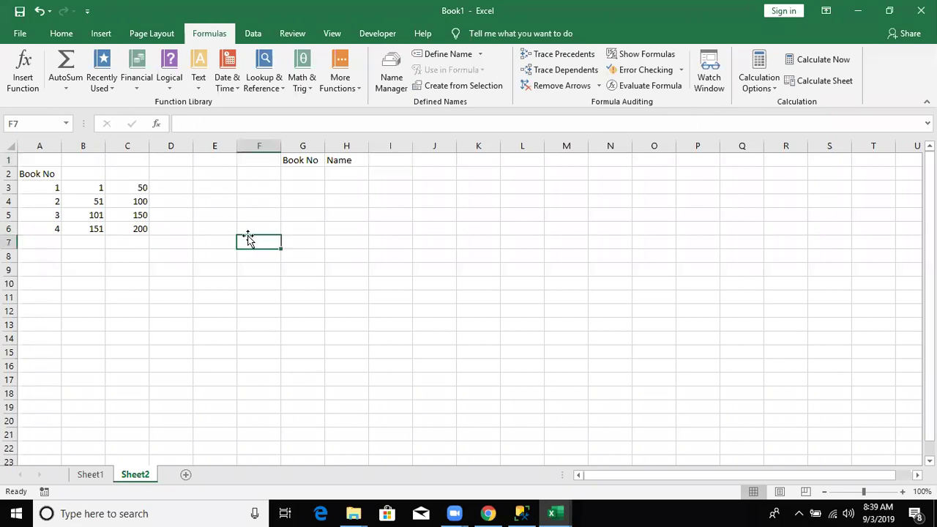
type("44")
type("630")
key("Return")
left_click(249, 241)
Step: Number the Book No column 1 through 6 in G2:G7
key("Up")
key("Up")
key("Up")
key("Up")
key("Up")
key("Up")
key("Right")
key("Down")
type("1 2 3 4 ")
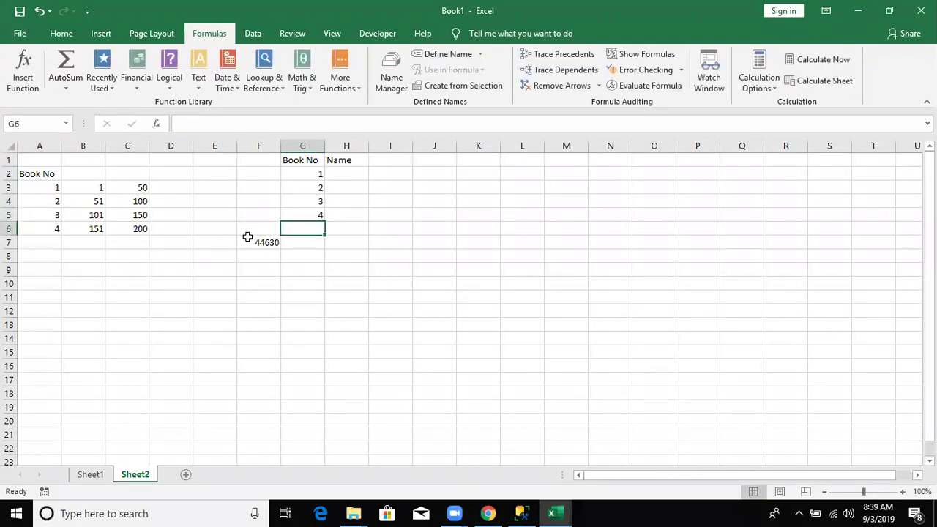
type("5")
key("Return")
type("6")
key("Return")
type("10")
key("Escape")
key("Up")
key("ctrl+Up")
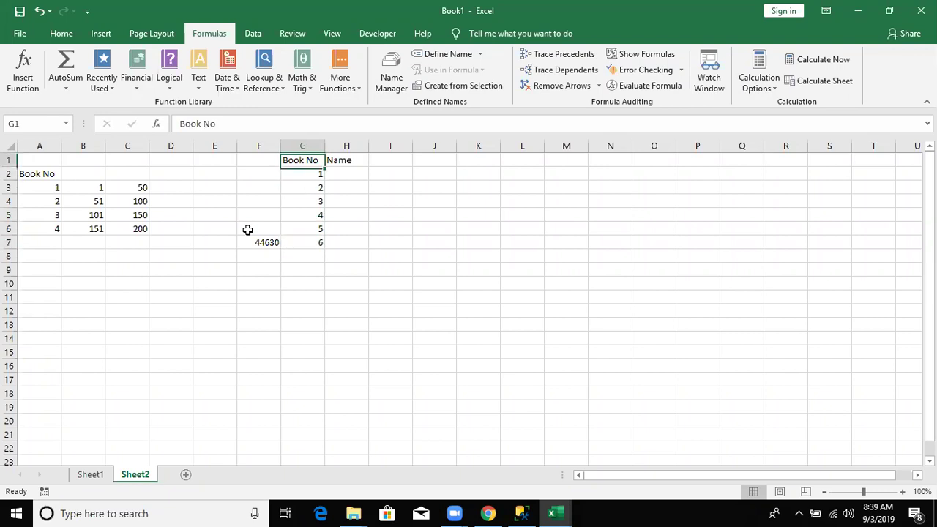
key("Down")
key("Down")
key("Up")
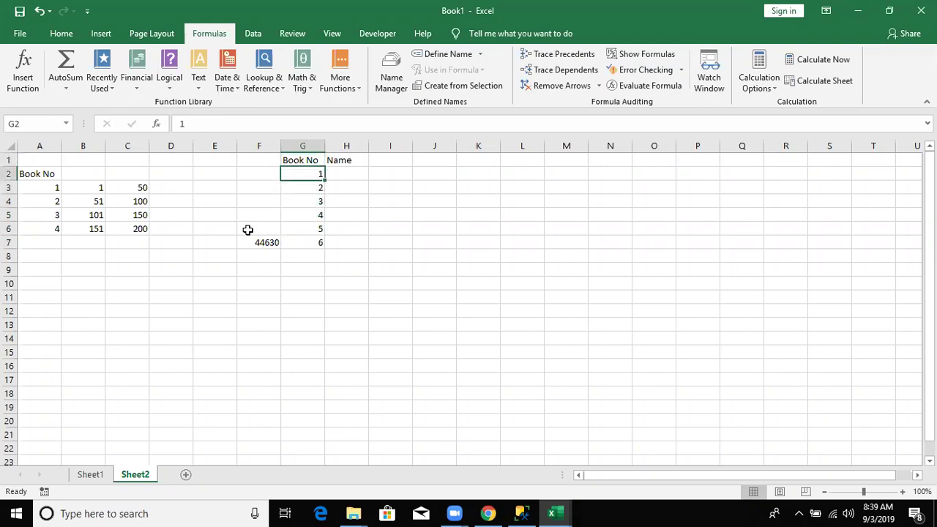
key("Right")
key("shift+Right")
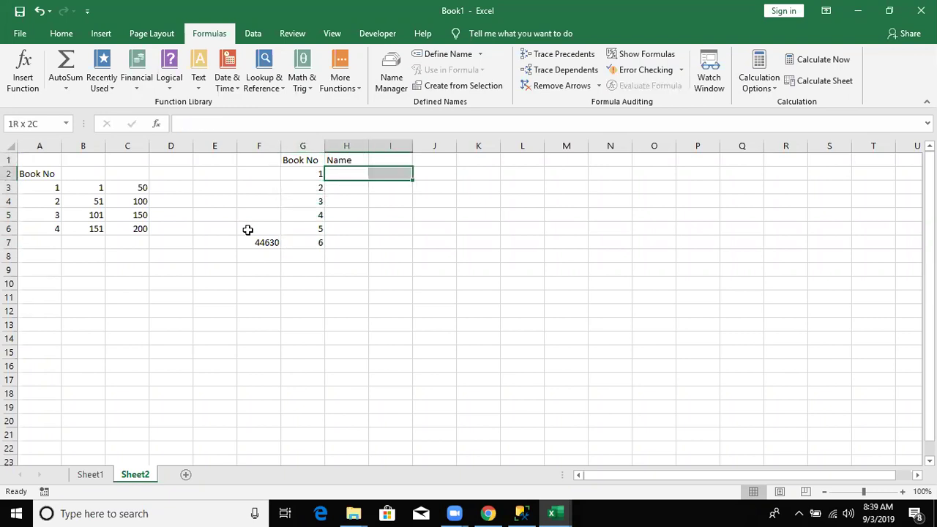
key("shift+Right")
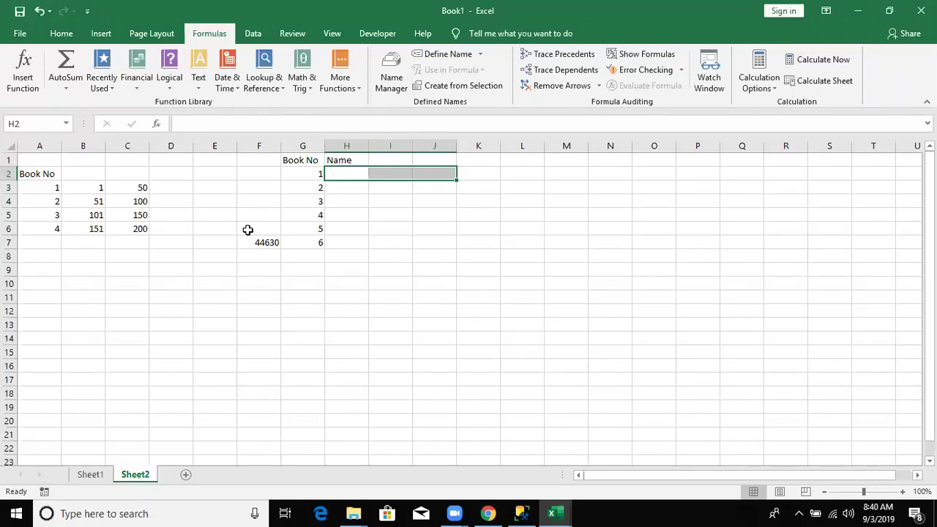
key("Left")
key("Down")
key("Down")
key("Down")
key("Down")
key("Down")
key("Left")
key("Down")
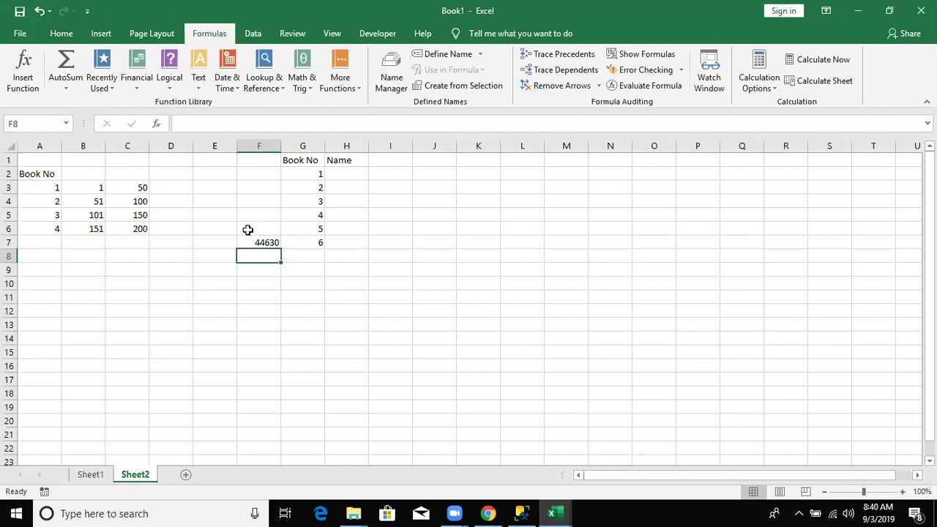
Step: Put 50 in E7, briefly trying 25 before undoing back to 50
key("Up")
key("Left")
type("50")
key("Right")
key("Left")
type("25")
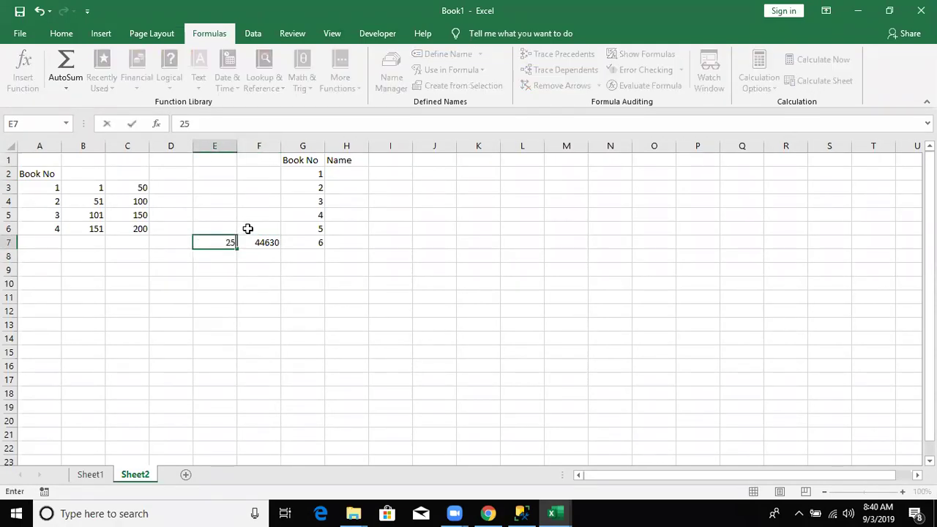
key("Return")
key("Right")
key("ctrl+z")
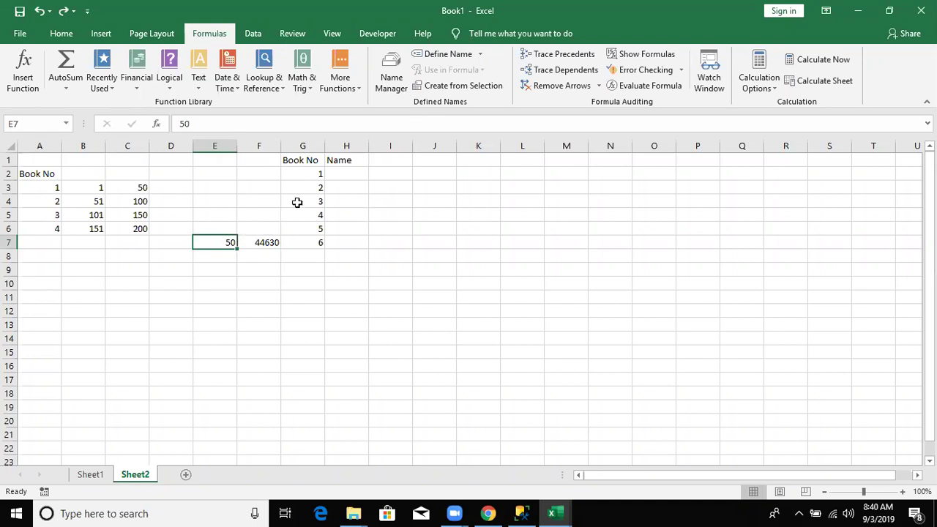
Step: Select the book numbers and Name area, then the helper values in E7:F7
left_click(297, 177)
left_click(258, 251)
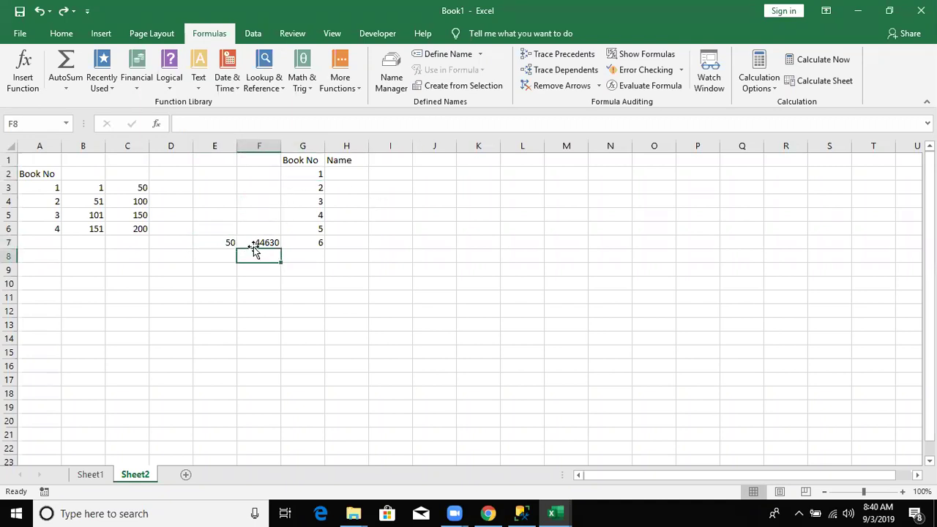
mouse_move(311, 174)
left_mouse_down()
mouse_move(381, 177)
mouse_move(385, 248)
left_mouse_up()
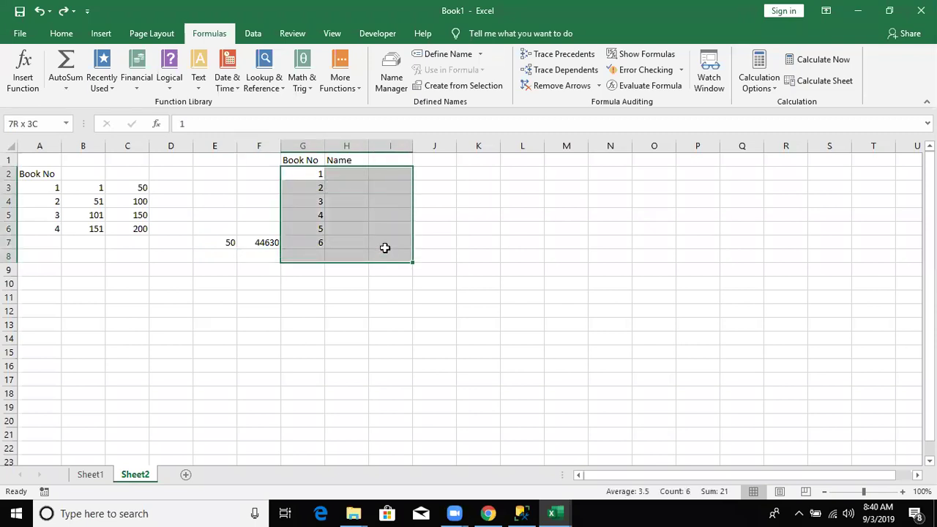
left_click(331, 202)
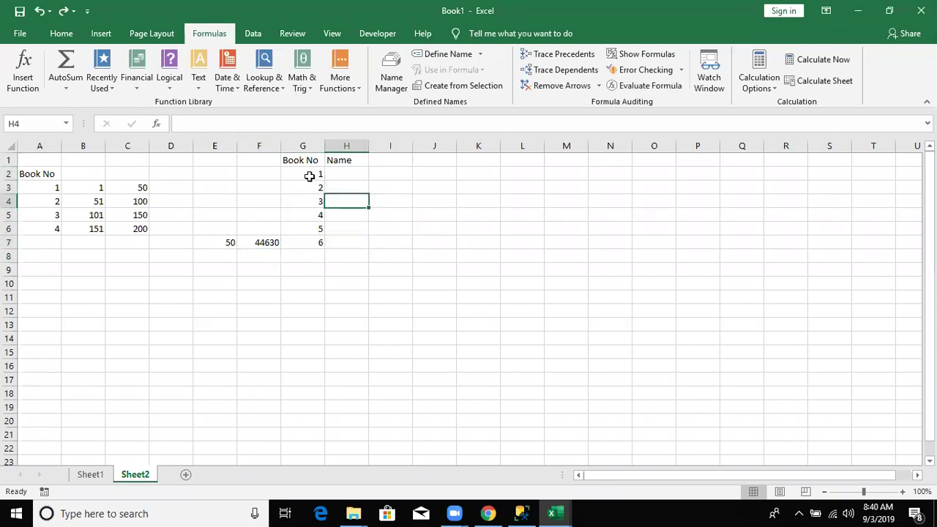
left_click(308, 176)
mouse_move(285, 187)
left_mouse_down()
mouse_move(307, 168)
mouse_move(383, 242)
left_mouse_up()
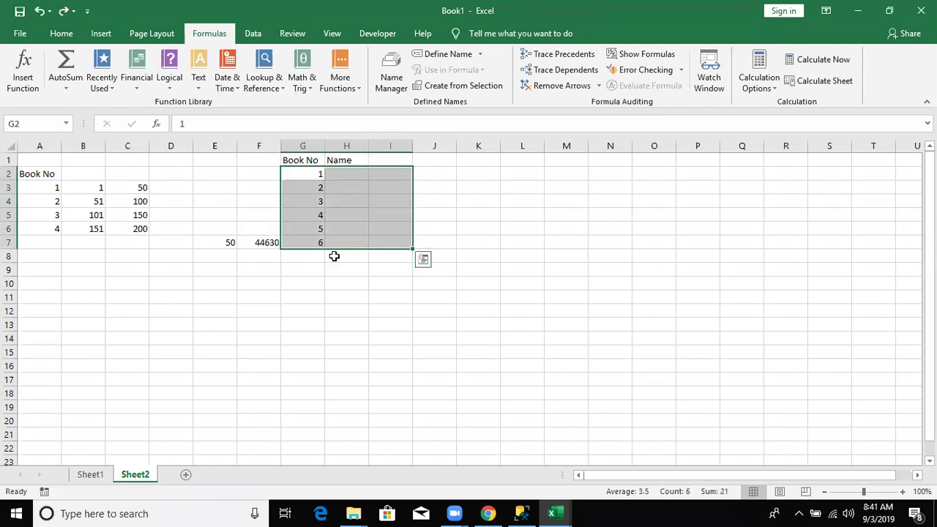
left_click(286, 270)
left_click_drag(218, 245, 257, 246)
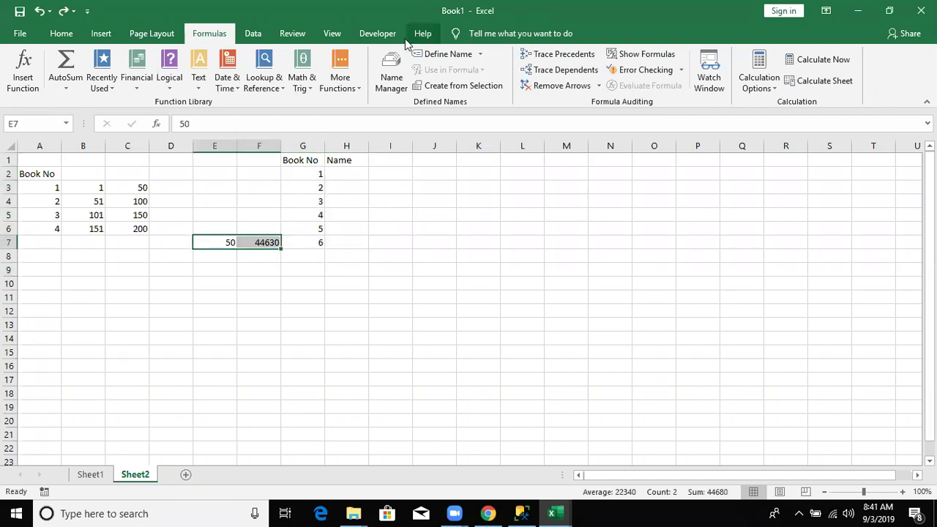